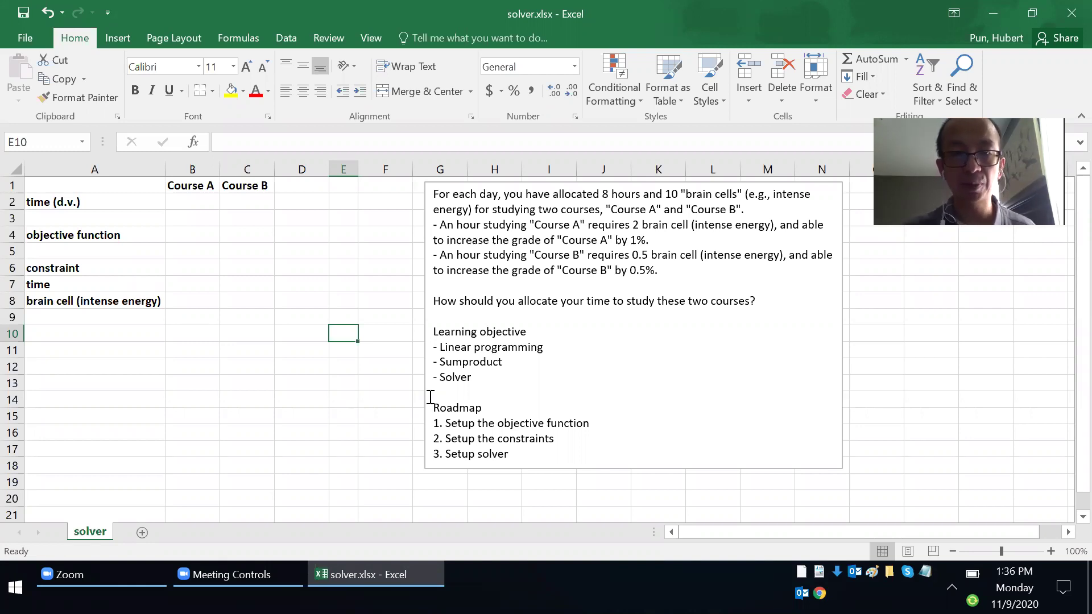
{"action": "left_click", "coordinate": [463, 351]}
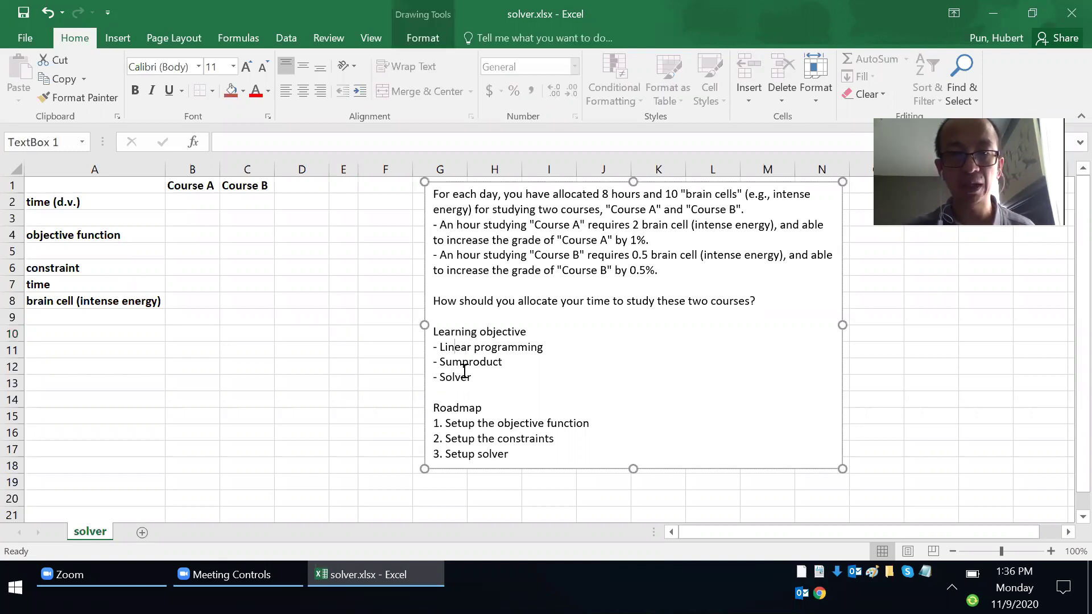
{"action": "left_click", "coordinate": [459, 378]}
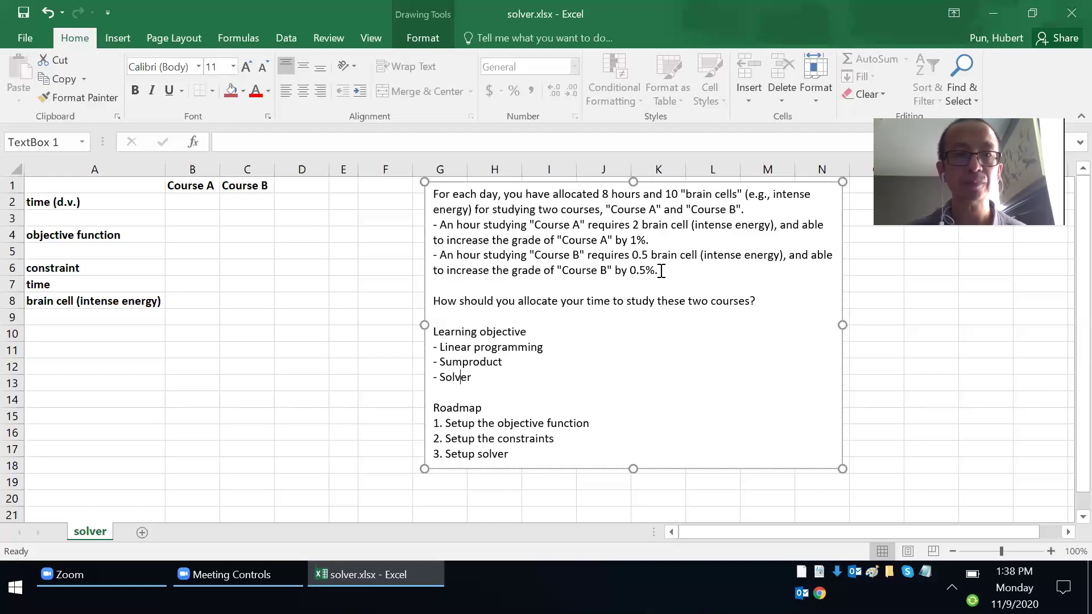
{"action": "left_click", "coordinate": [214, 206]}
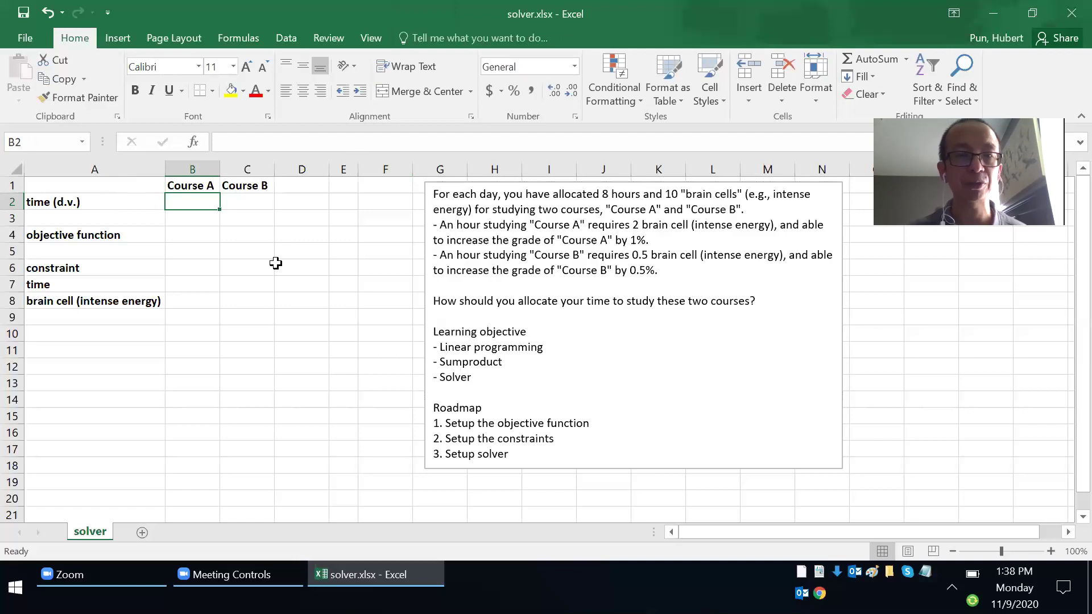
{"action": "left_click", "coordinate": [192, 166]}
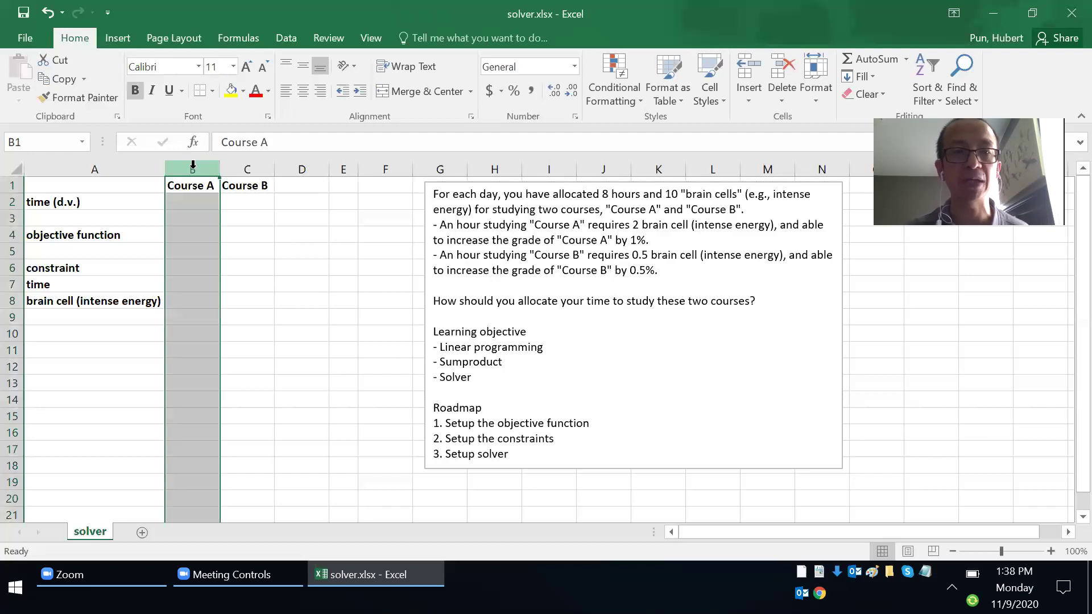
- Enter trial study times in the time (d.v.) row: 2 for Course A and 3 for Course B
{"action": "left_click", "coordinate": [243, 168]}
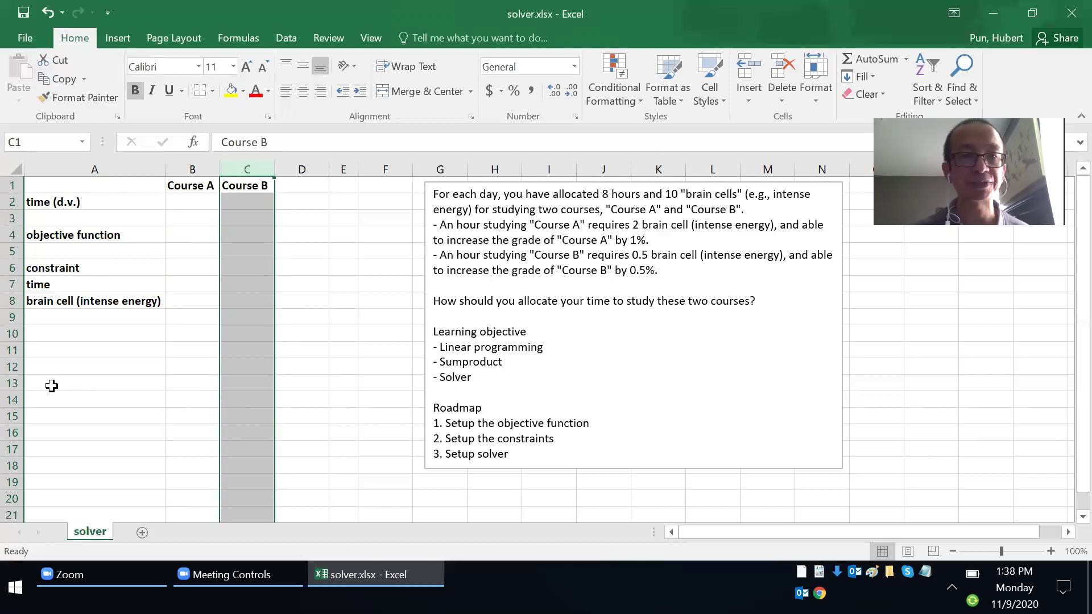
{"action": "key", "text": "Left"}
{"action": "key", "text": "Down"}
{"action": "type", "text": "2"}
{"action": "key", "text": "Tab"}
{"action": "type", "text": "3"}
{"action": "key", "text": "Tab"}
{"action": "key", "text": "Left"}
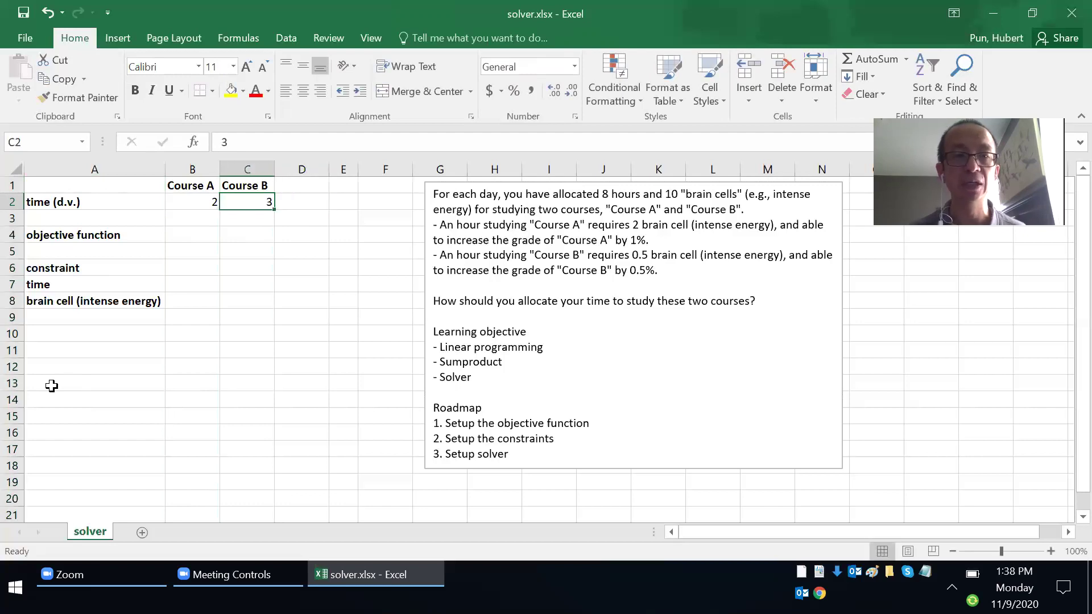
{"action": "key", "text": "Left"}
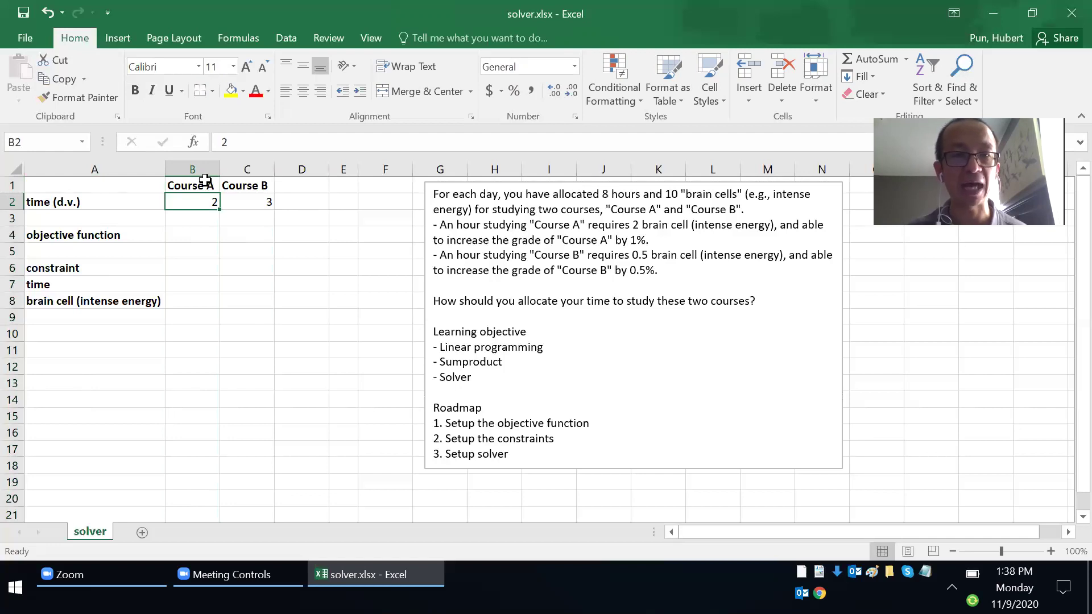
{"action": "left_click", "coordinate": [243, 202]}
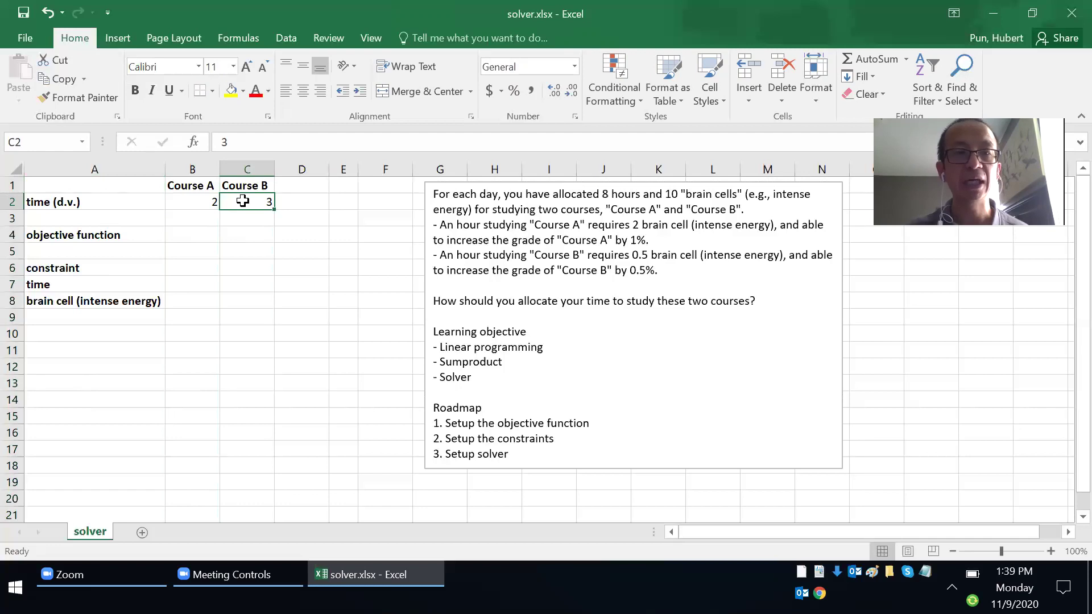
{"action": "left_click", "coordinate": [45, 202]}
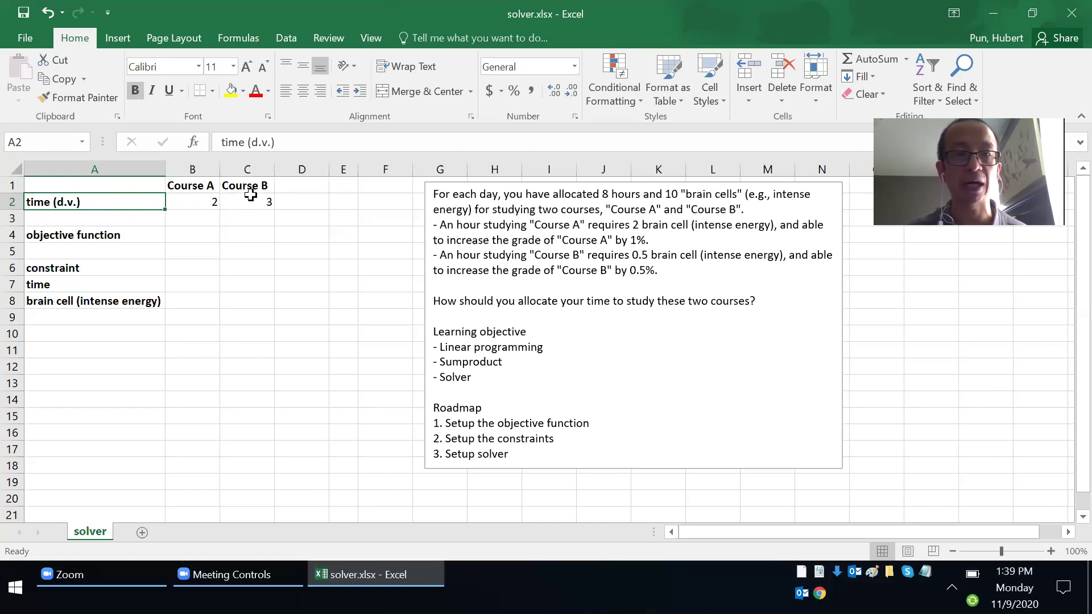
- Enter the objective function coefficients from the problem text: 1 for Course A and 0.5 for Course B
{"action": "left_click", "coordinate": [651, 241]}
{"action": "mouse_move", "coordinate": [631, 240]}
{"action": "left_mouse_down"}
{"action": "mouse_move", "coordinate": [649, 240]}
{"action": "mouse_move", "coordinate": [645, 270]}
{"action": "mouse_move", "coordinate": [635, 270]}
{"action": "left_mouse_up"}
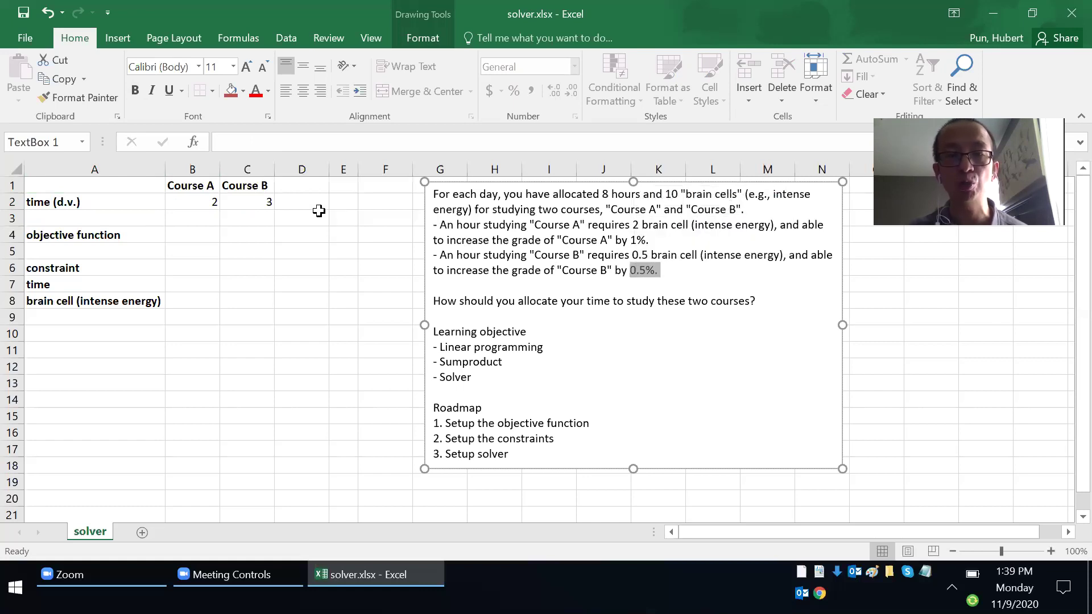
{"action": "left_click", "coordinate": [189, 233]}
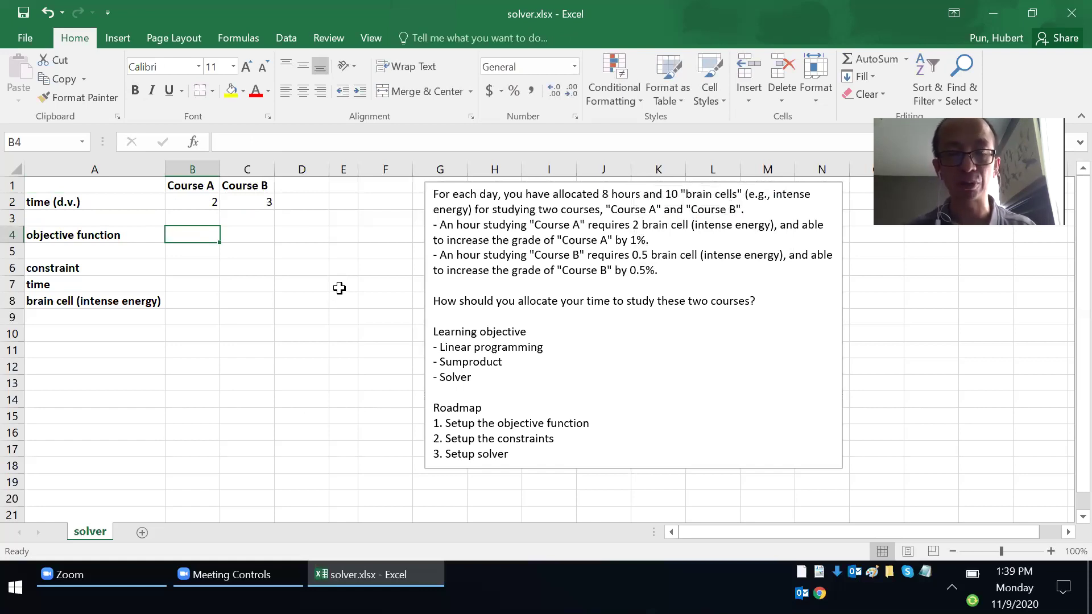
{"action": "type", "text": "1"}
{"action": "key", "text": "Tab"}
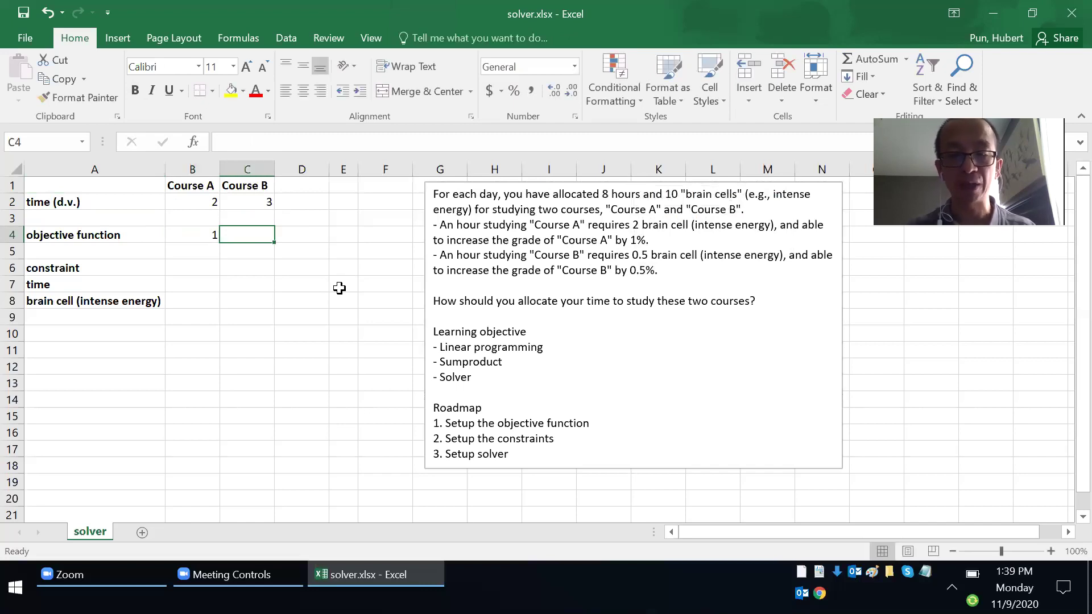
{"action": "type", "text": "0.5"}
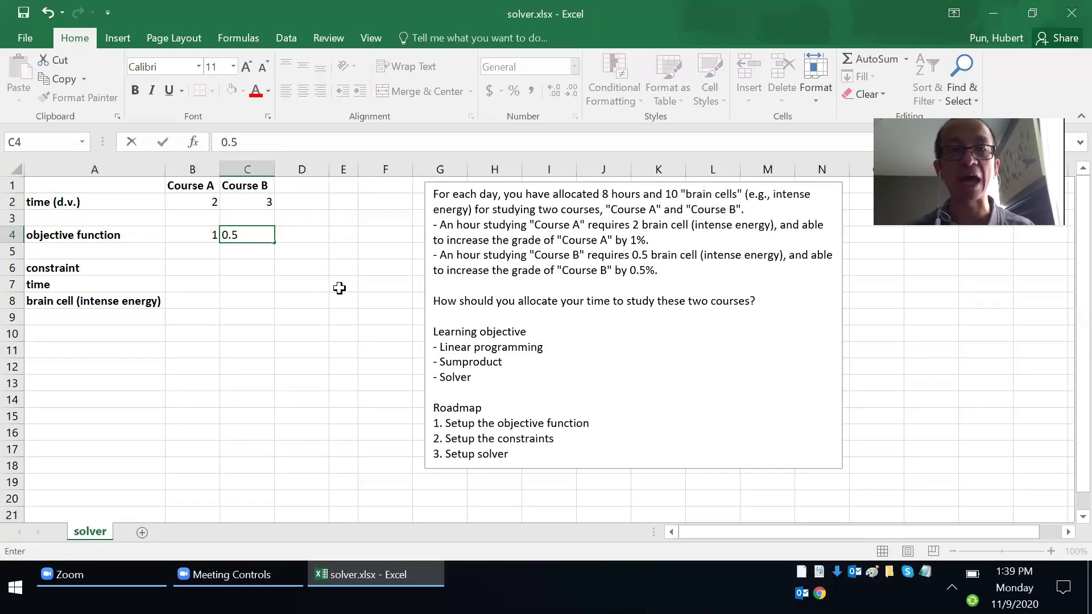
{"action": "key", "text": "Left"}
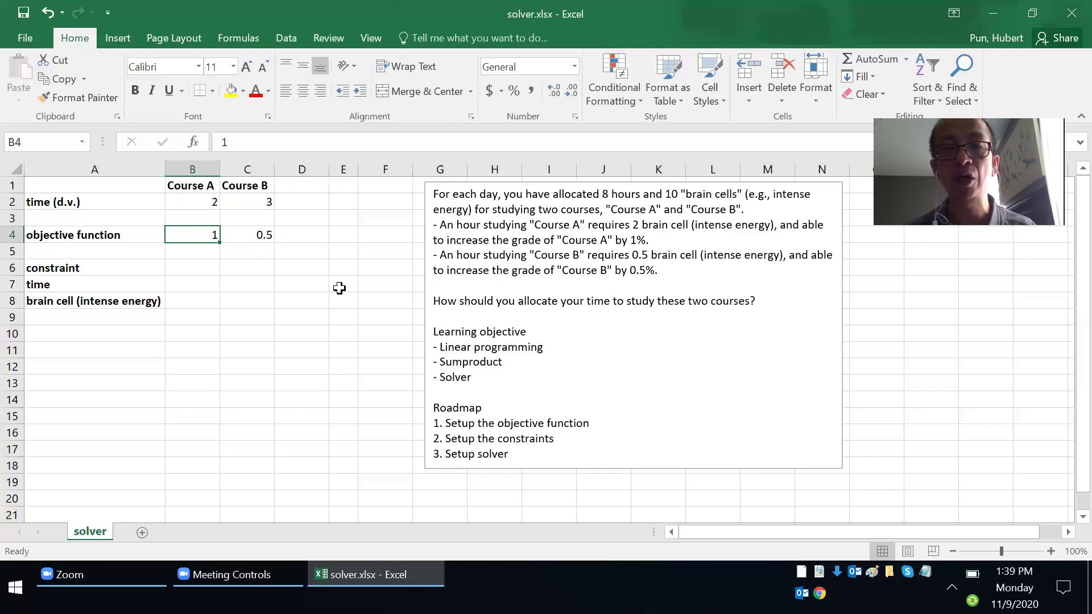
- Calculate the objective value in D4 with the formula =B2*B4+C2*C4
{"action": "key", "text": "Right"}
{"action": "key", "text": "Right"}
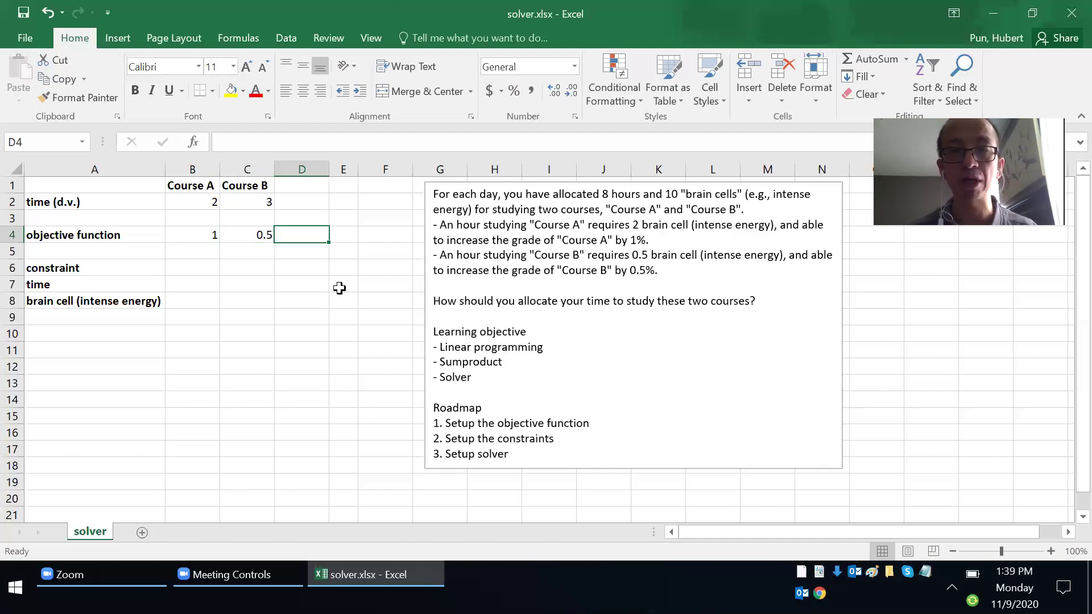
{"action": "type", "text": "="}
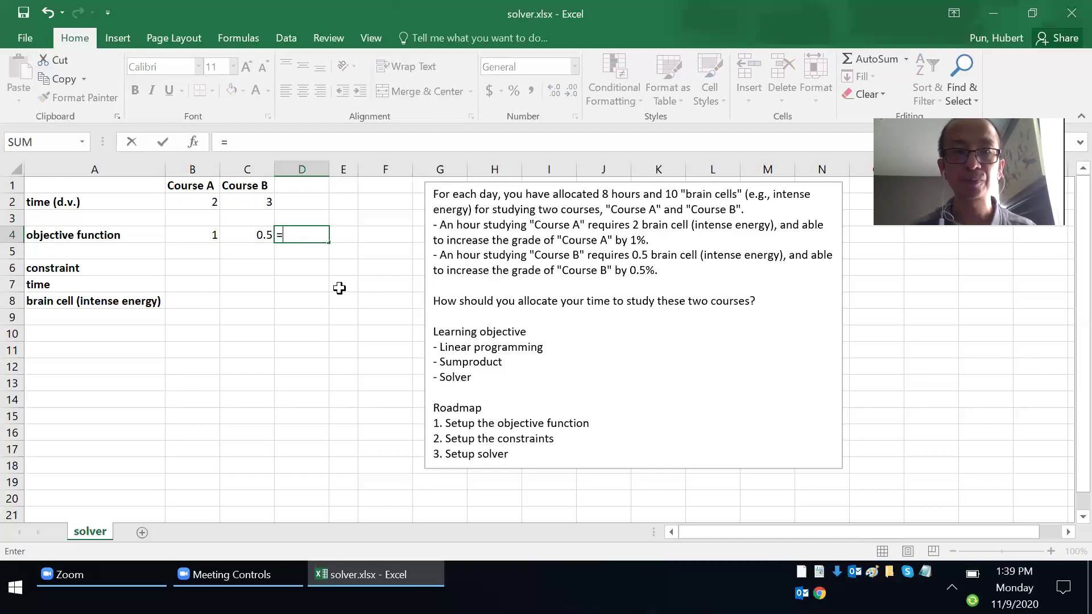
{"action": "key", "text": "Left"}
{"action": "key", "text": "Left"}
{"action": "key", "text": "Up"}
{"action": "key", "text": "Up"}
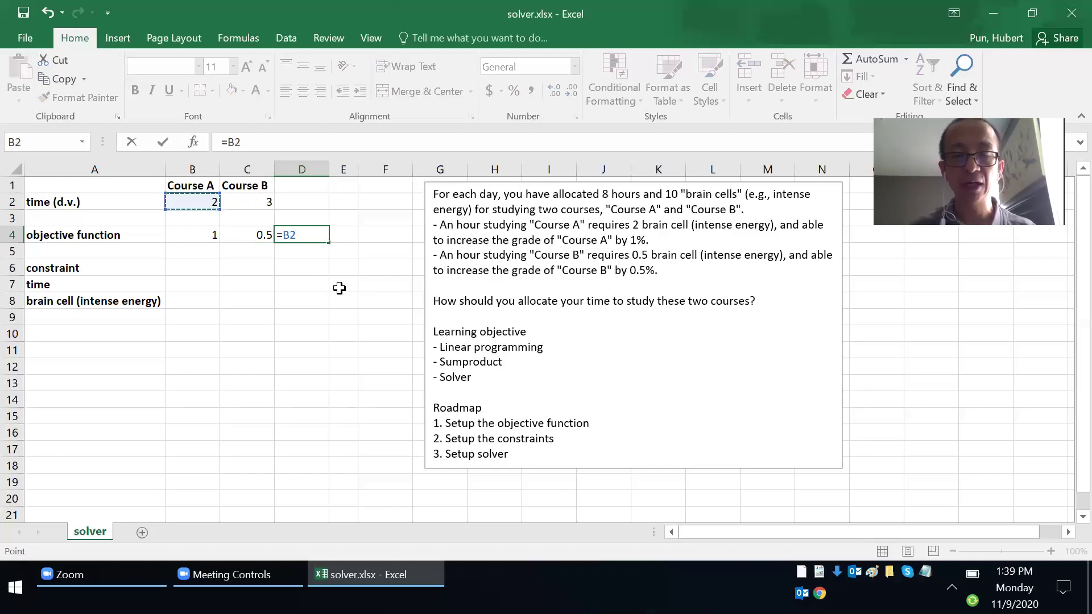
{"action": "type", "text": "*"}
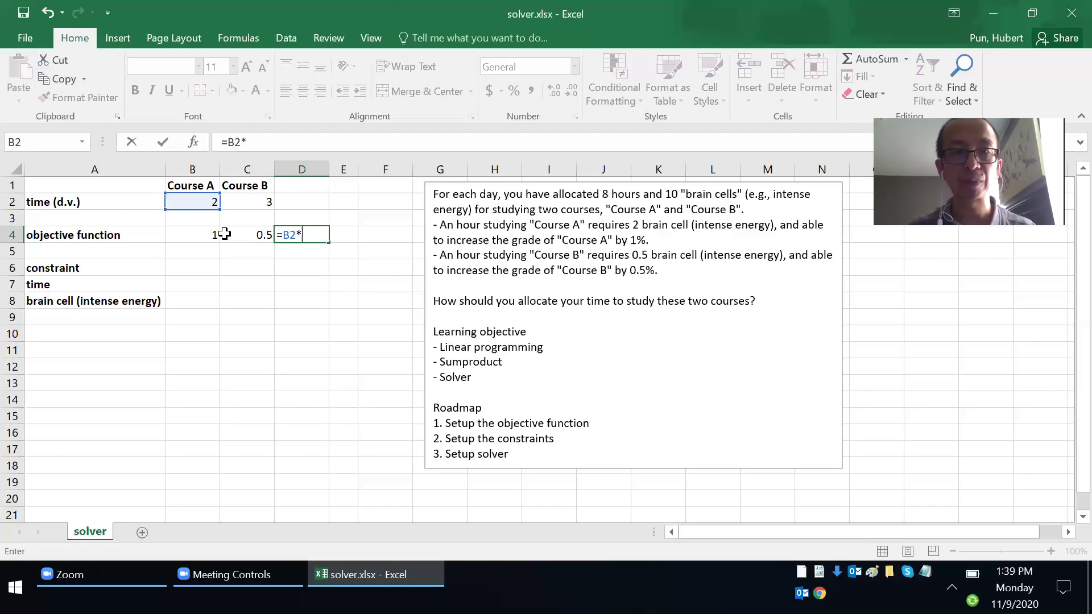
{"action": "left_click", "coordinate": [196, 235]}
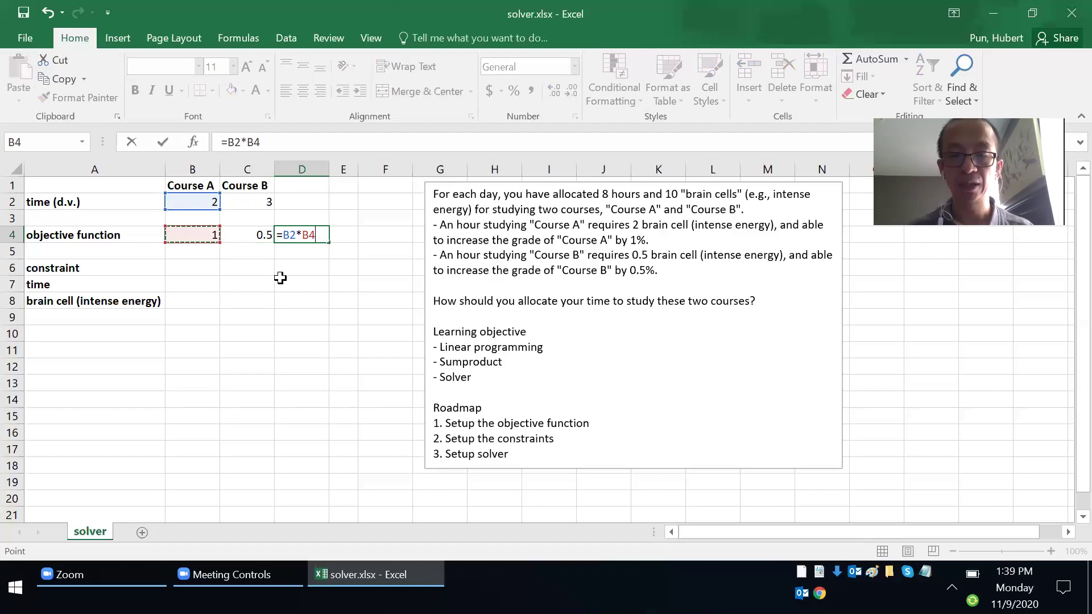
{"action": "type", "text": "+"}
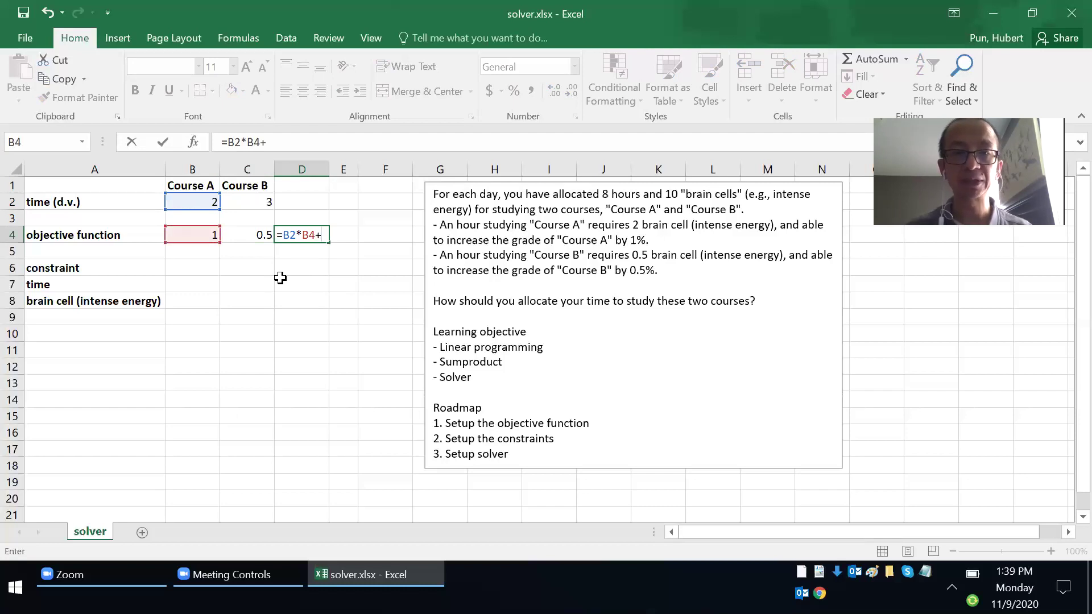
{"action": "left_click", "coordinate": [247, 197]}
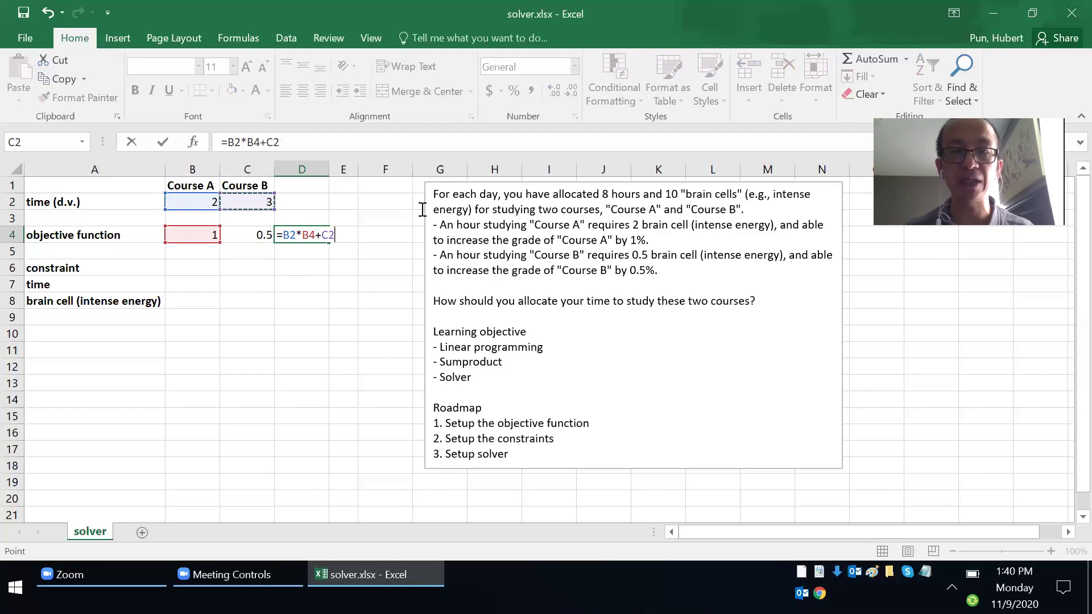
{"action": "type", "text": "*"}
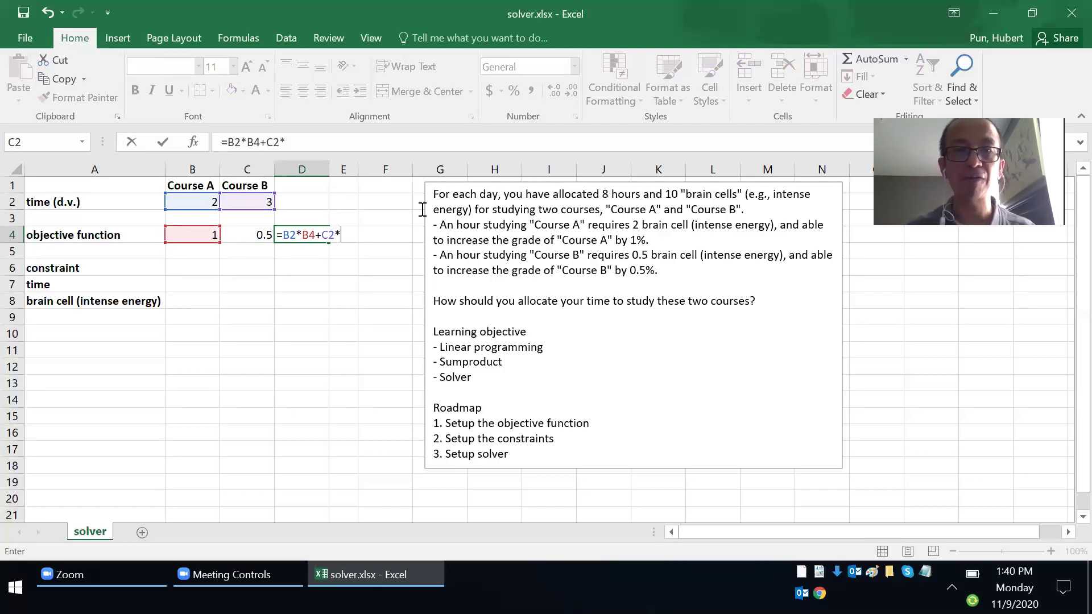
{"action": "left_click", "coordinate": [252, 229]}
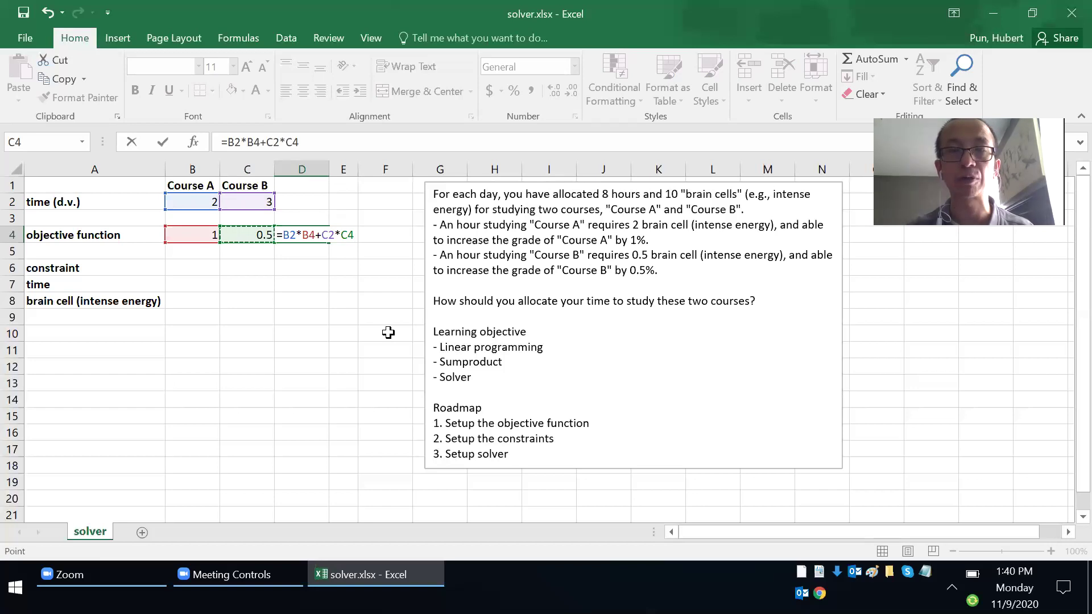
{"action": "key", "text": "Return"}
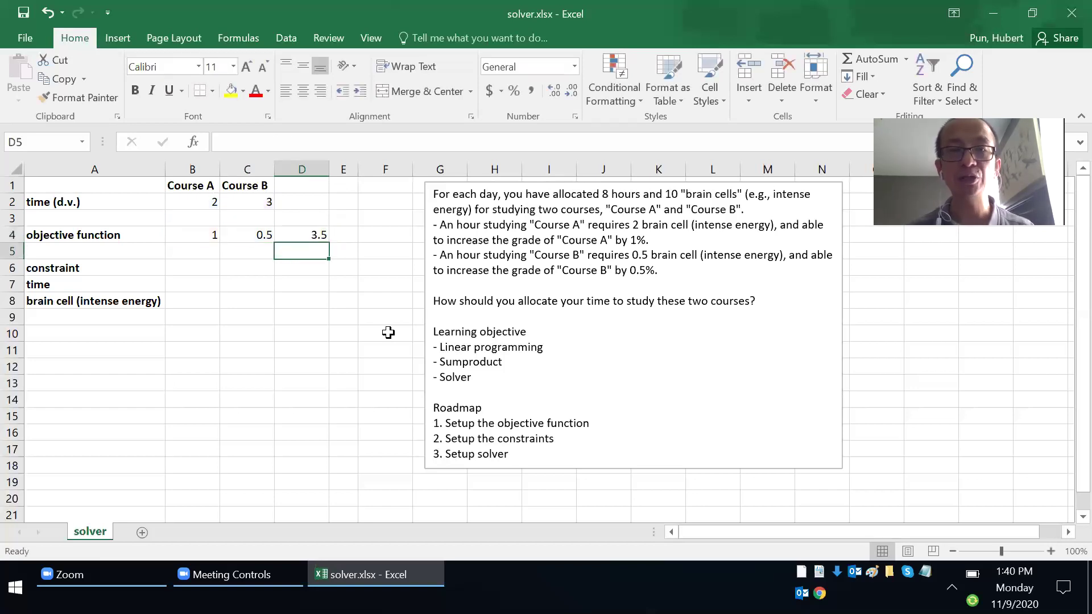
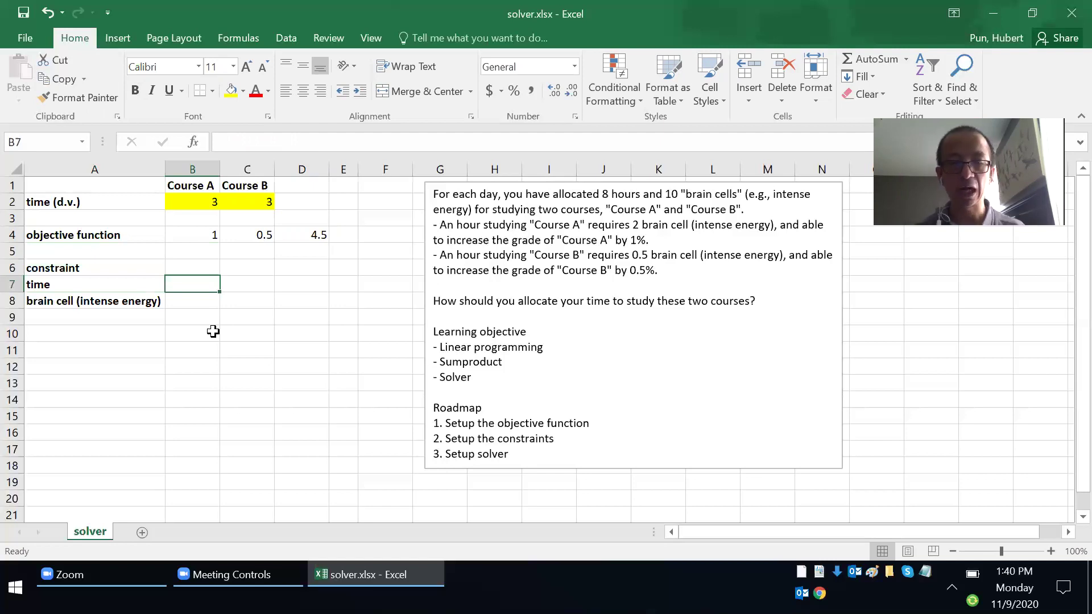
- Enter the time constraint coefficients in row 7: 1 for Course A and 1 for Course B
{"action": "type", "text": "1"}
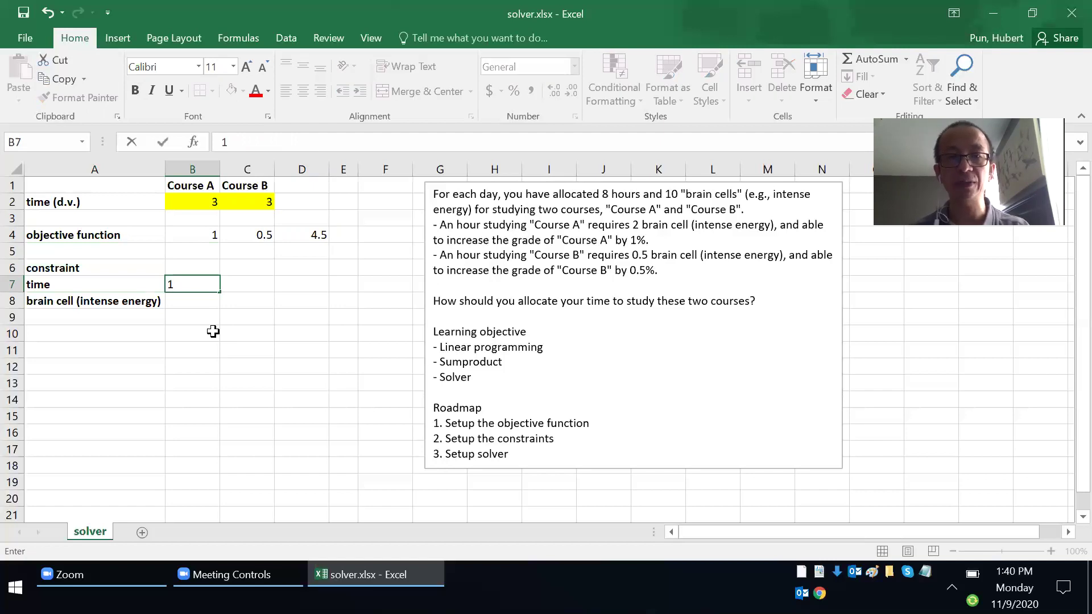
{"action": "key", "text": "Tab"}
{"action": "type", "text": "1"}
{"action": "key", "text": "Tab"}
{"action": "key", "text": "Return"}
{"action": "key", "text": "Up"}
{"action": "key", "text": "Right"}
{"action": "key", "text": "Right"}
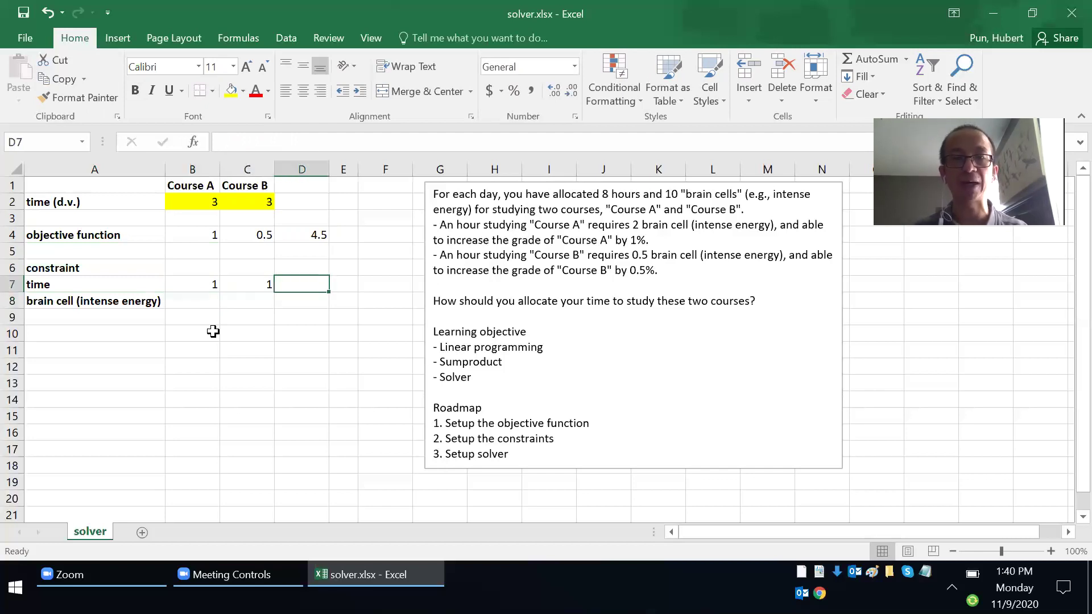
- Calculate the total study time in D7 with the formula =B2*B7+C2*C7
{"action": "type", "text": "="}
{"action": "key", "text": "Left"}
{"action": "key", "text": "Left"}
{"action": "key", "text": "Up"}
{"action": "key", "text": "Up"}
{"action": "key", "text": "Up"}
{"action": "key", "text": "Up"}
{"action": "key", "text": "Up"}
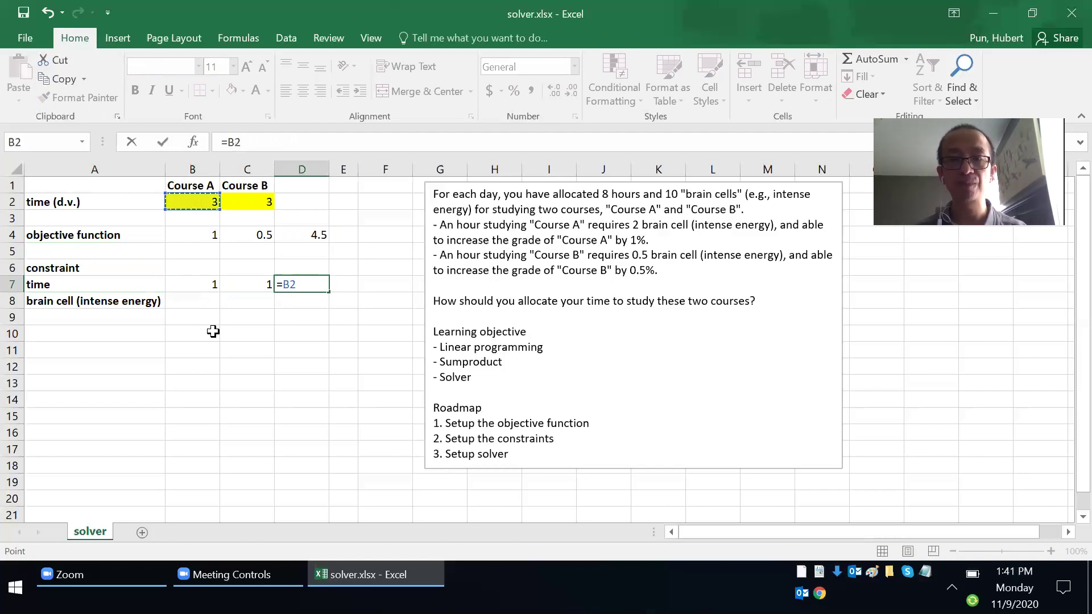
{"action": "type", "text": "*"}
{"action": "key", "text": "Left"}
{"action": "key", "text": "Left"}
{"action": "type", "text": "+"}
{"action": "key", "text": "Left"}
{"action": "key", "text": "Up"}
{"action": "key", "text": "Up"}
{"action": "key", "text": "Up"}
{"action": "key", "text": "Up"}
{"action": "key", "text": "Up"}
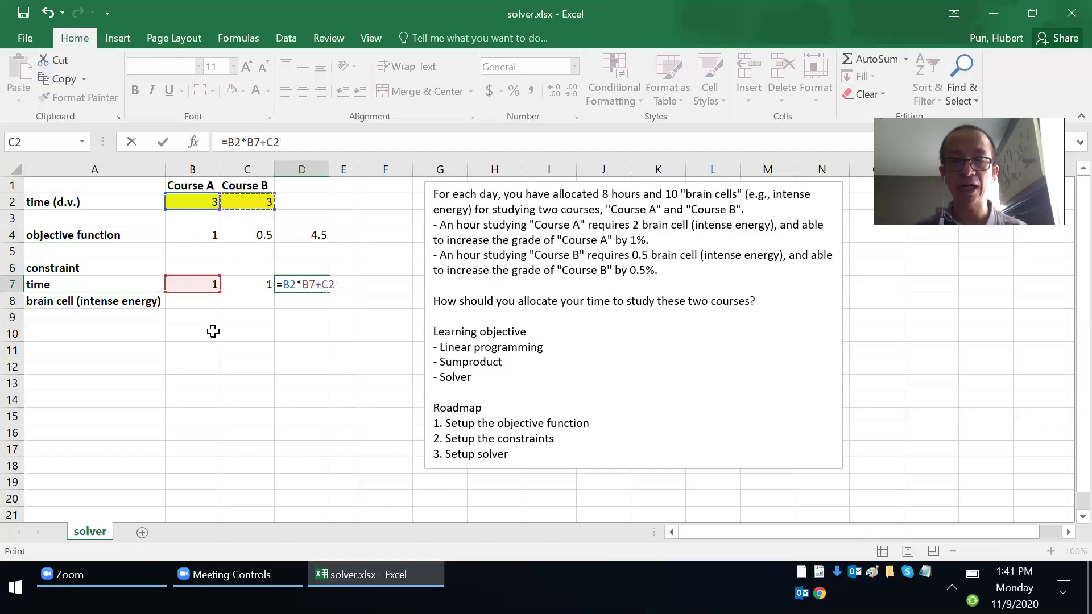
{"action": "type", "text": "*"}
{"action": "key", "text": "Left"}
{"action": "key", "text": "ctrl+Return"}
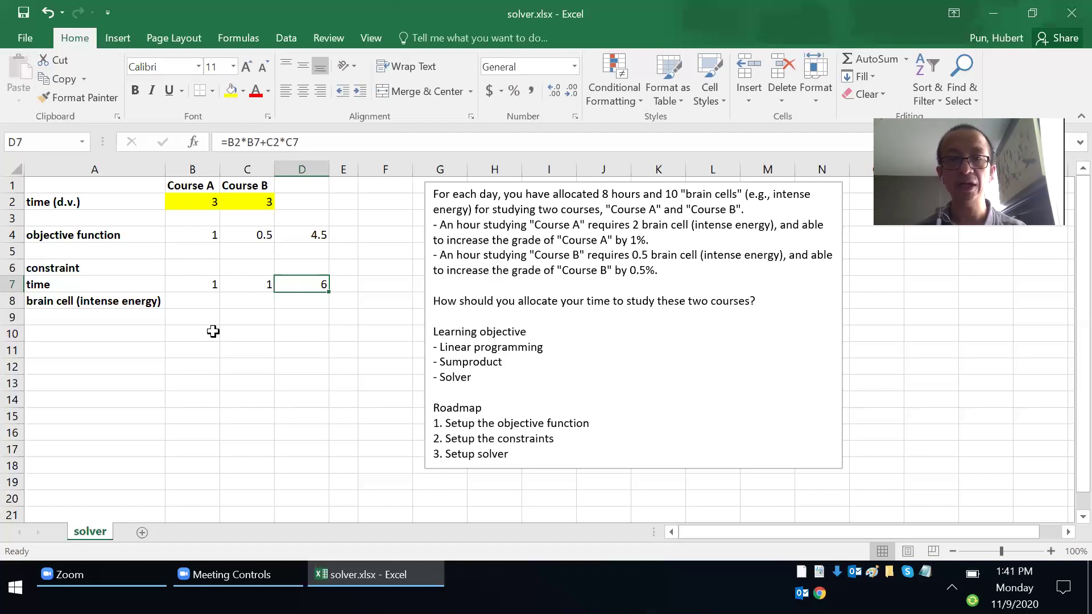
- Complete the time constraint with the sign <= in E7 and the limit 8 in F7
{"action": "key", "text": "Right"}
{"action": "type", "text": "<="}
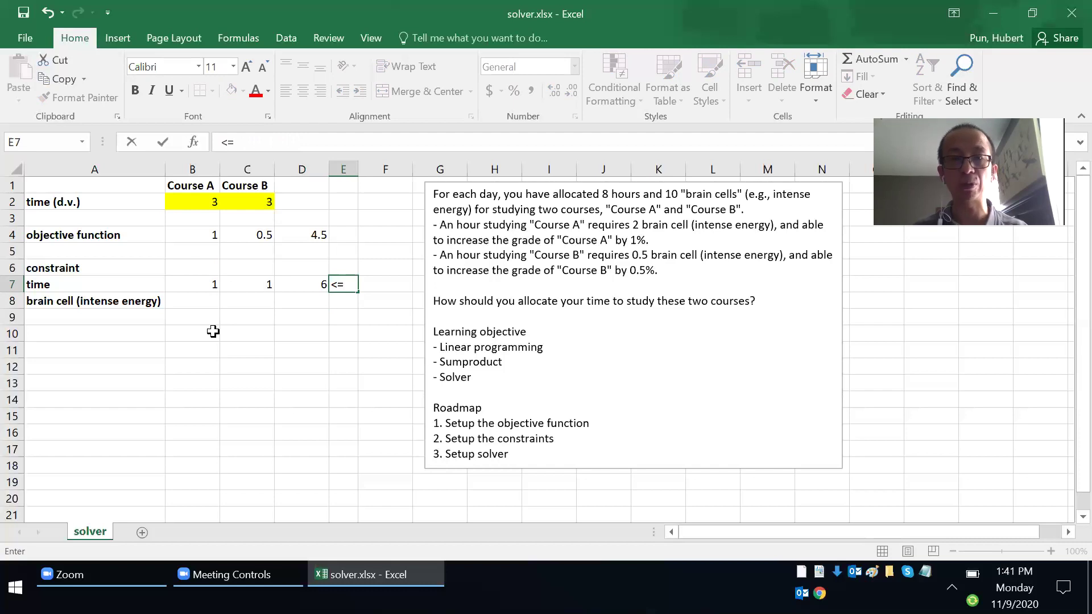
{"action": "key", "text": "Right"}
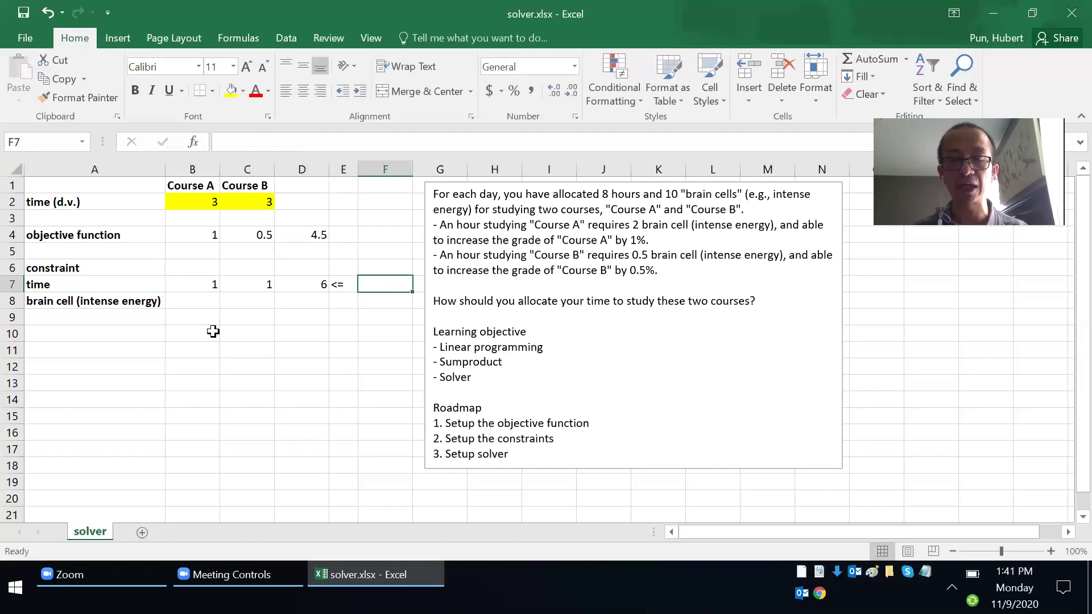
{"action": "type", "text": "8"}
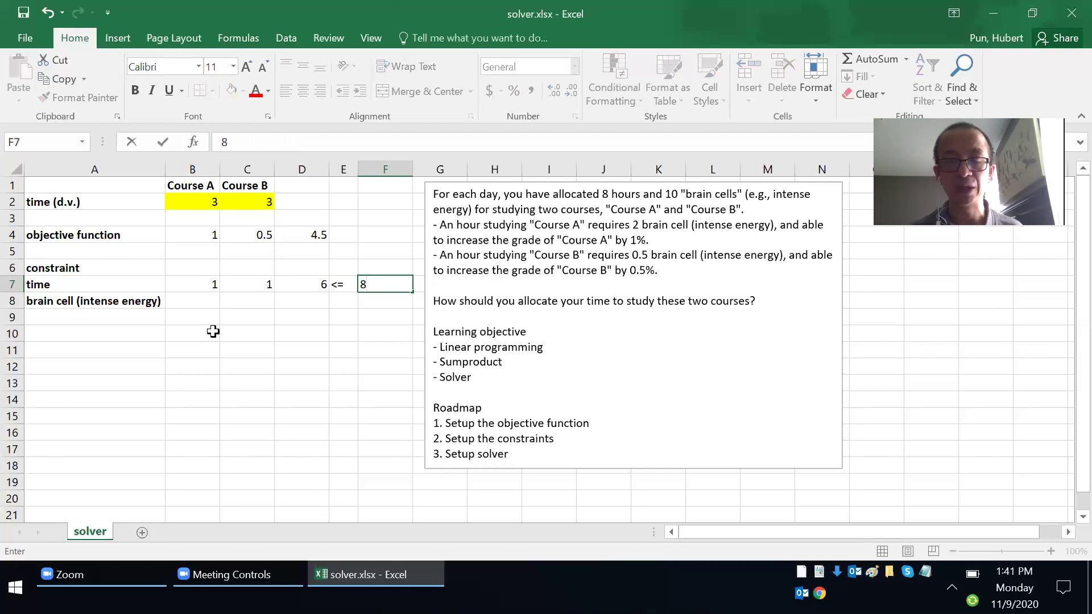
{"action": "key", "text": "Left"}
{"action": "key", "text": "Left"}
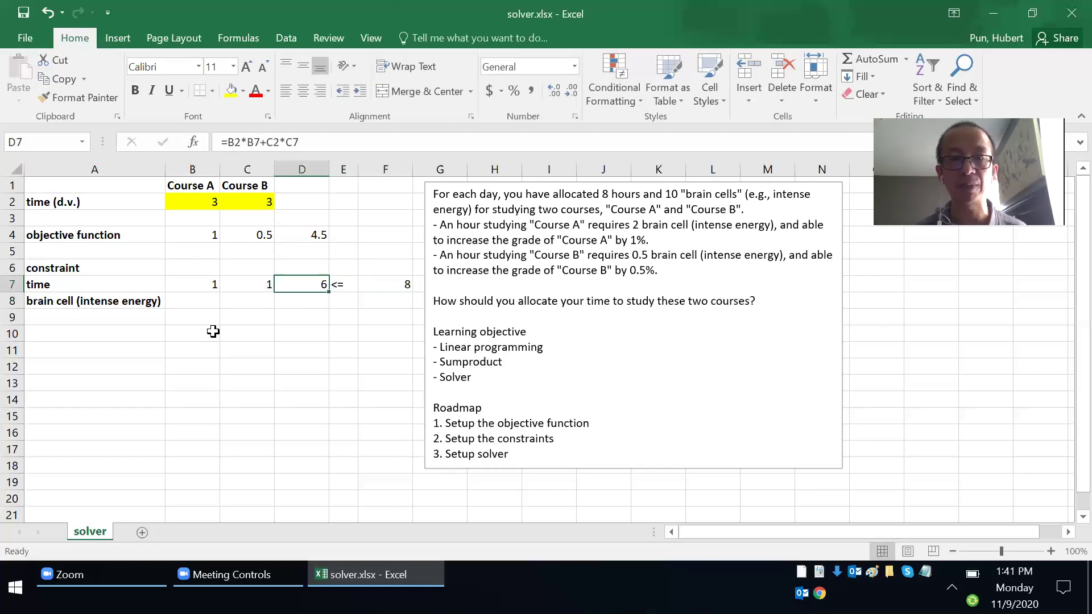
{"action": "key", "text": "Right"}
{"action": "key", "text": "Right"}
{"action": "key", "text": "Left"}
{"action": "key", "text": "Left"}
{"action": "key", "text": "Left"}
{"action": "key", "text": "Left"}
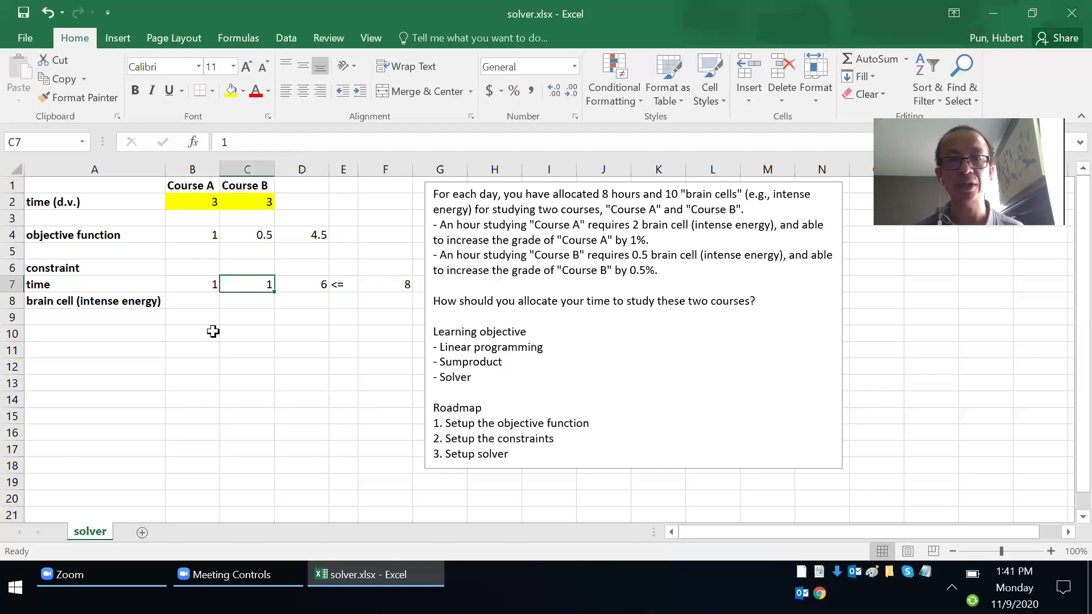
- Set the Course A study time in B2 to 5
{"action": "key", "text": "Up"}
{"action": "key", "text": "Up"}
{"action": "key", "text": "Up"}
{"action": "key", "text": "Up"}
{"action": "key", "text": "Up"}
{"action": "type", "text": "5"}
{"action": "key", "text": "Return"}
- Compare the total study time in D7 with its limit in F7, and check the objective value in D4
{"action": "key", "text": "Down"}
{"action": "key", "text": "Down"}
{"action": "key", "text": "Down"}
{"action": "key", "text": "Down"}
{"action": "key", "text": "Right"}
{"action": "key", "text": "Right"}
{"action": "key", "text": "Right"}
{"action": "key", "text": "Left"}
{"action": "key", "text": "Right"}
{"action": "key", "text": "Right"}
{"action": "key", "text": "Left"}
{"action": "key", "text": "Left"}
{"action": "key", "text": "Up"}
{"action": "key", "text": "Up"}
{"action": "key", "text": "Up"}
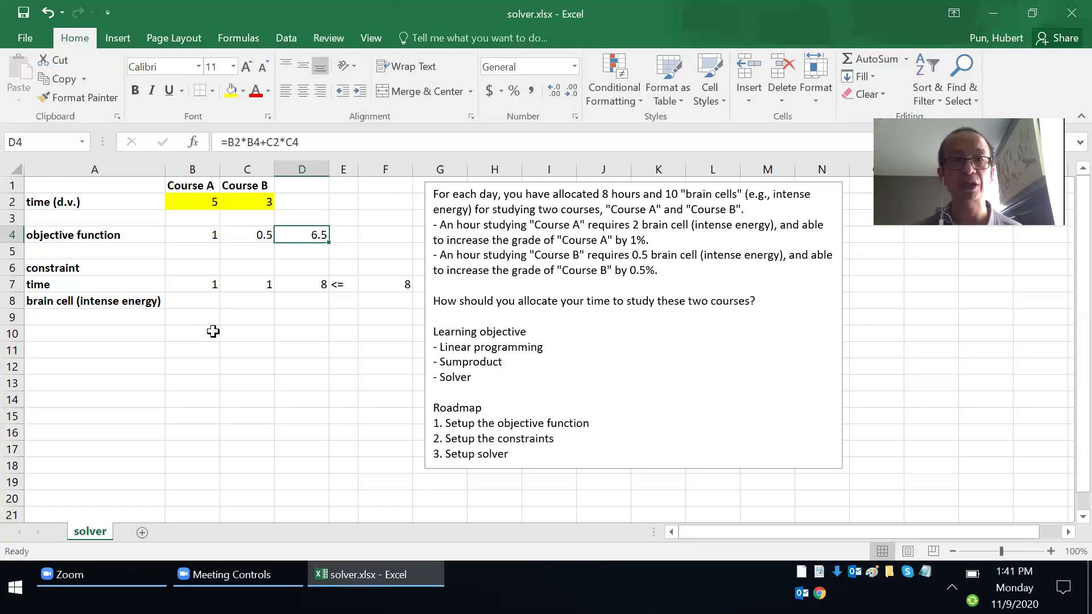
- Enter the brain cell coefficient 2 for Course A in B8
{"action": "key", "text": "Down"}
{"action": "key", "text": "Down"}
{"action": "key", "text": "Down"}
{"action": "key", "text": "Down"}
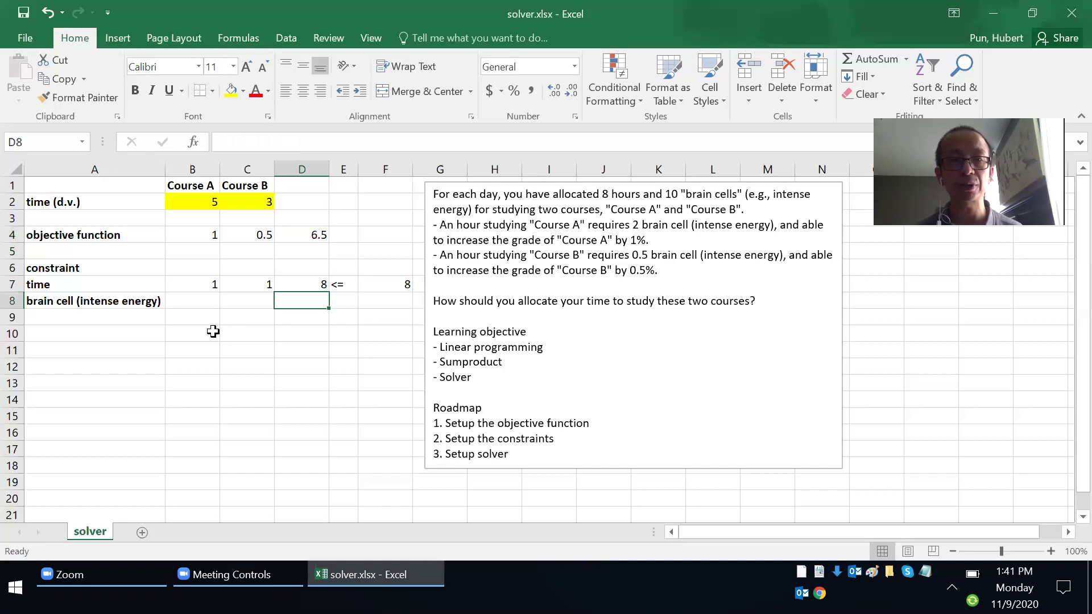
{"action": "key", "text": "Left"}
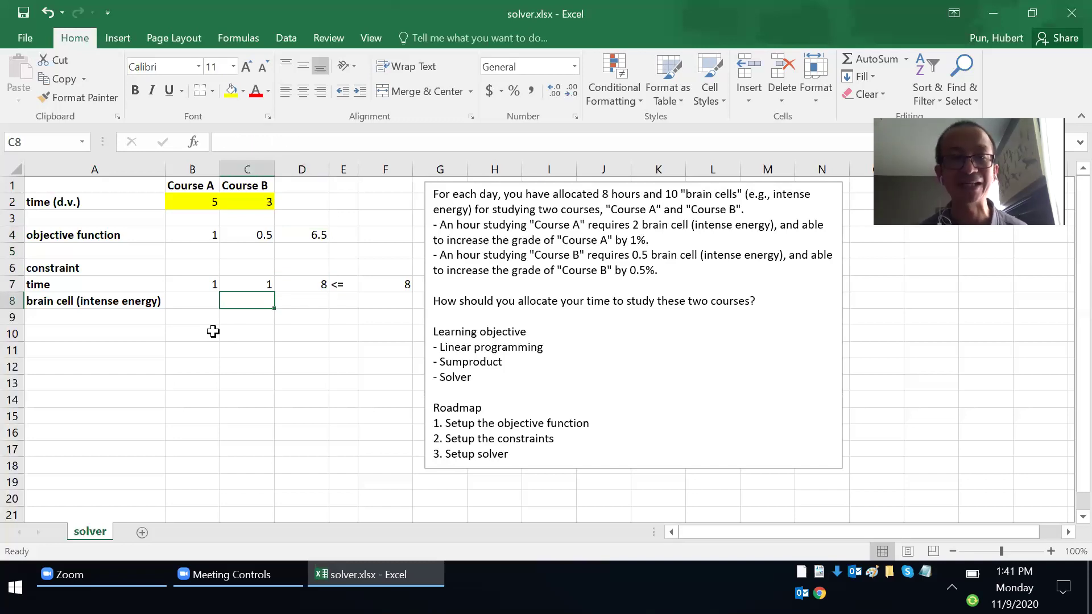
{"action": "key", "text": "Left"}
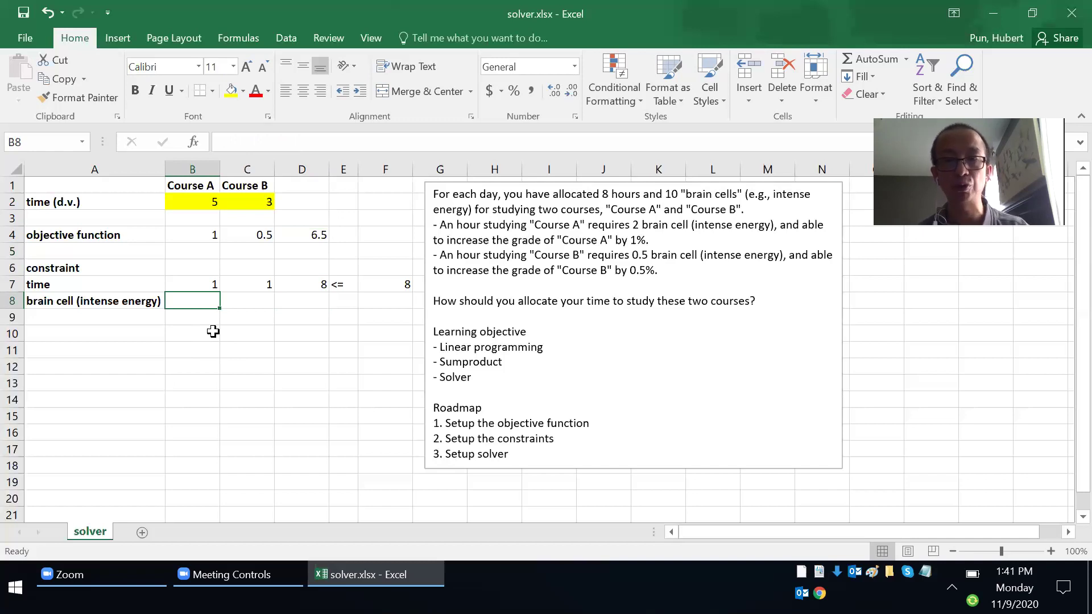
{"action": "type", "text": "2"}
{"action": "key", "text": "Tab"}
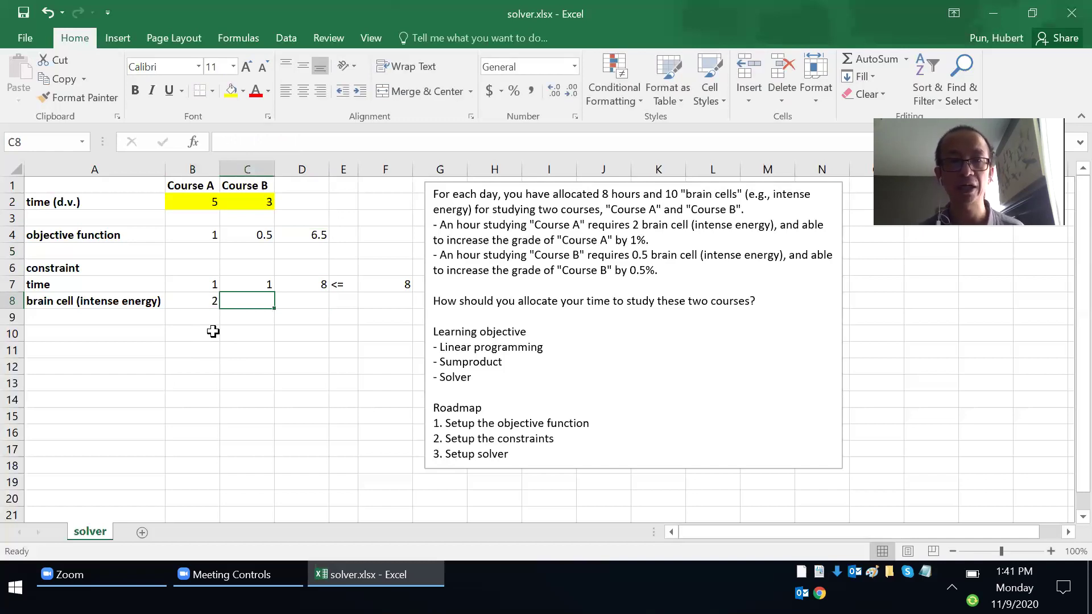
- Review the Course A column from the study time in B2 down to the brain cell coefficient in B8
{"action": "key", "text": "Left"}
{"action": "key", "text": "Up"}
{"action": "key", "text": "Up"}
{"action": "key", "text": "Up"}
{"action": "key", "text": "Up"}
{"action": "key", "text": "Up"}
{"action": "key", "text": "Up"}
{"action": "key", "text": "Down"}
{"action": "key", "text": "Down"}
{"action": "key", "text": "Down"}
{"action": "key", "text": "Down"}
{"action": "key", "text": "Down"}
{"action": "key", "text": "Down"}
{"action": "key", "text": "Down"}
{"action": "key", "text": "Up"}
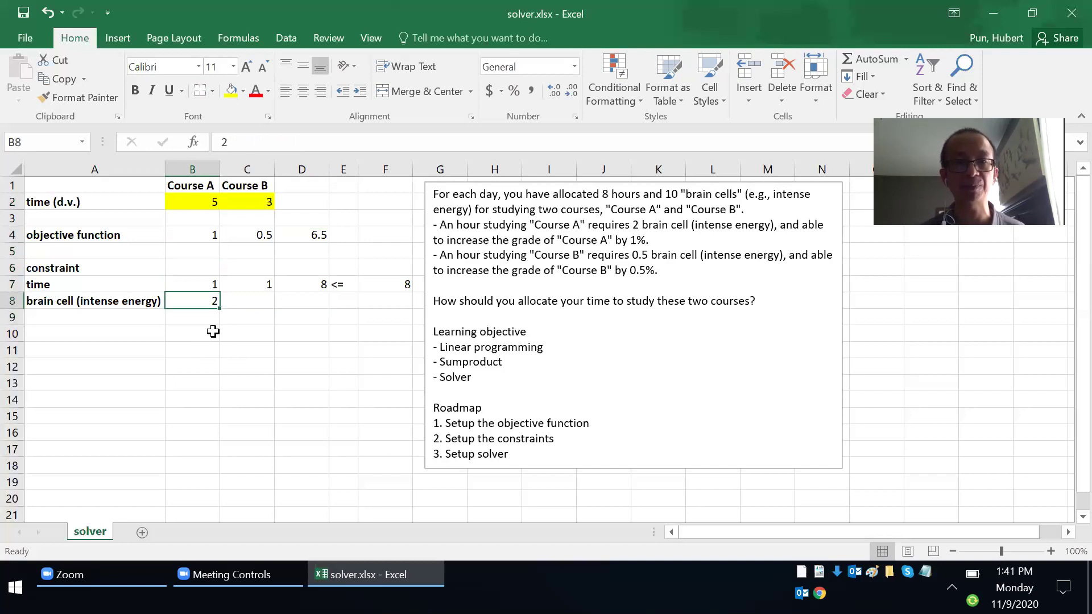
- Enter the brain cell coefficient 0.5 for Course B in C8
{"action": "key", "text": "Right"}
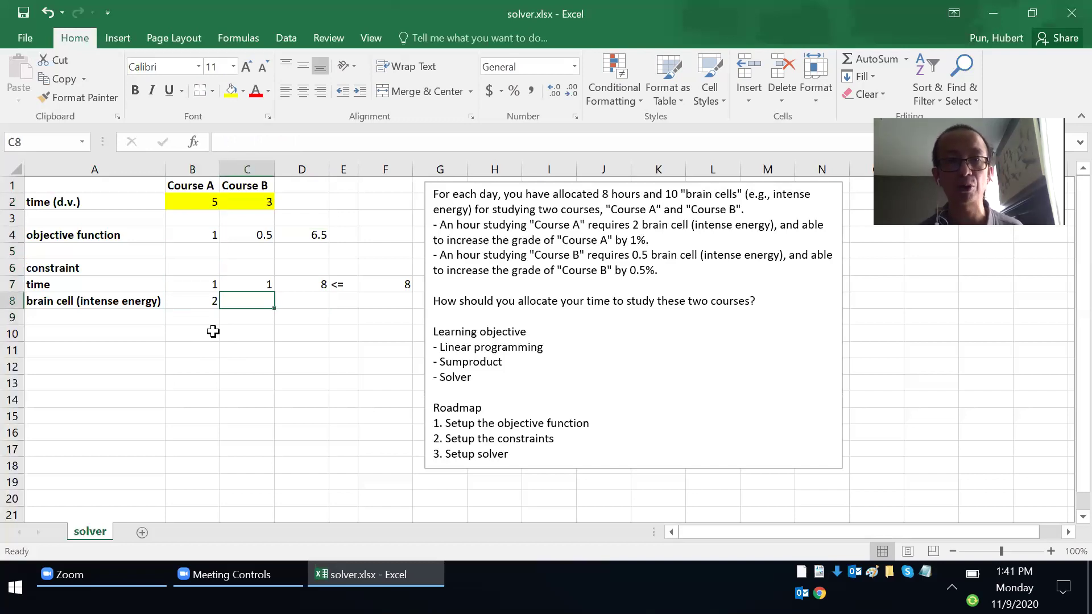
{"action": "type", "text": "0."}
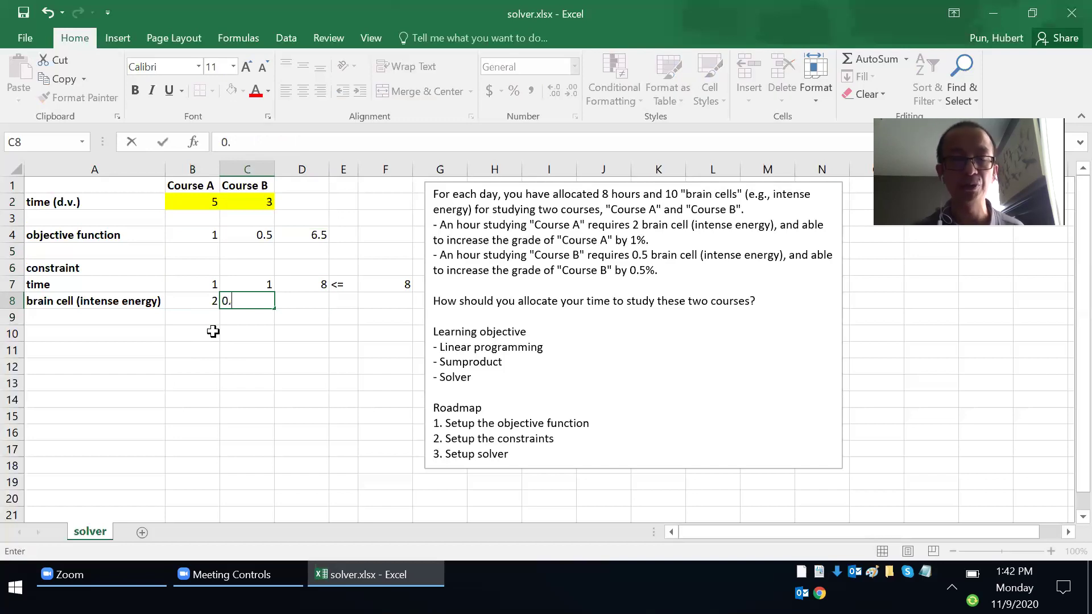
{"action": "type", "text": "5"}
{"action": "key", "text": "Return"}
{"action": "key", "text": "Up"}
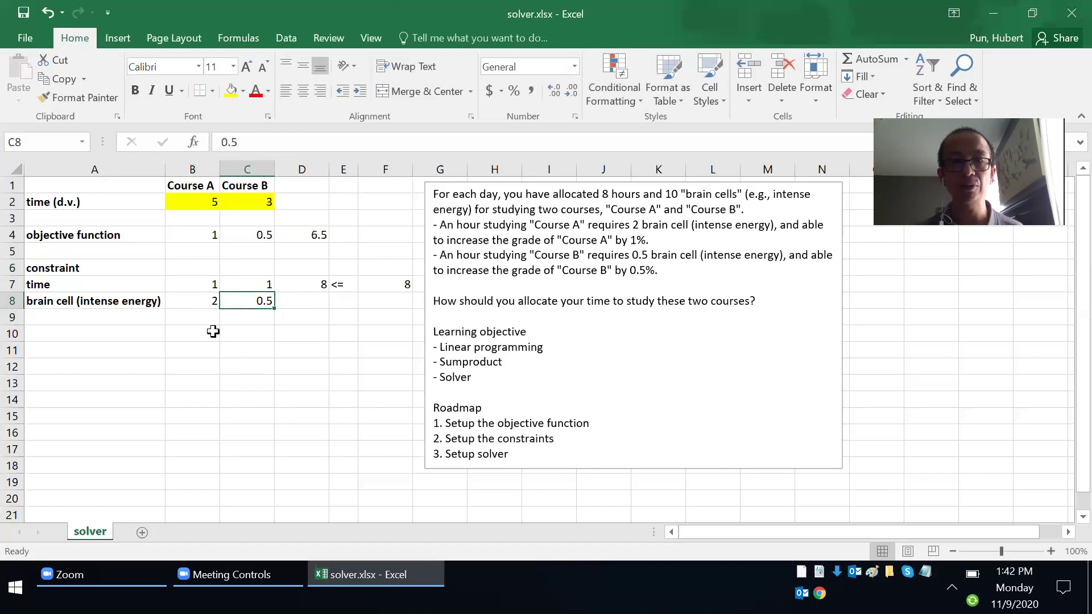
- Calculate the total brain cell usage in D8 with the formula =B2*B8+C2*C8
{"action": "key", "text": "Right"}
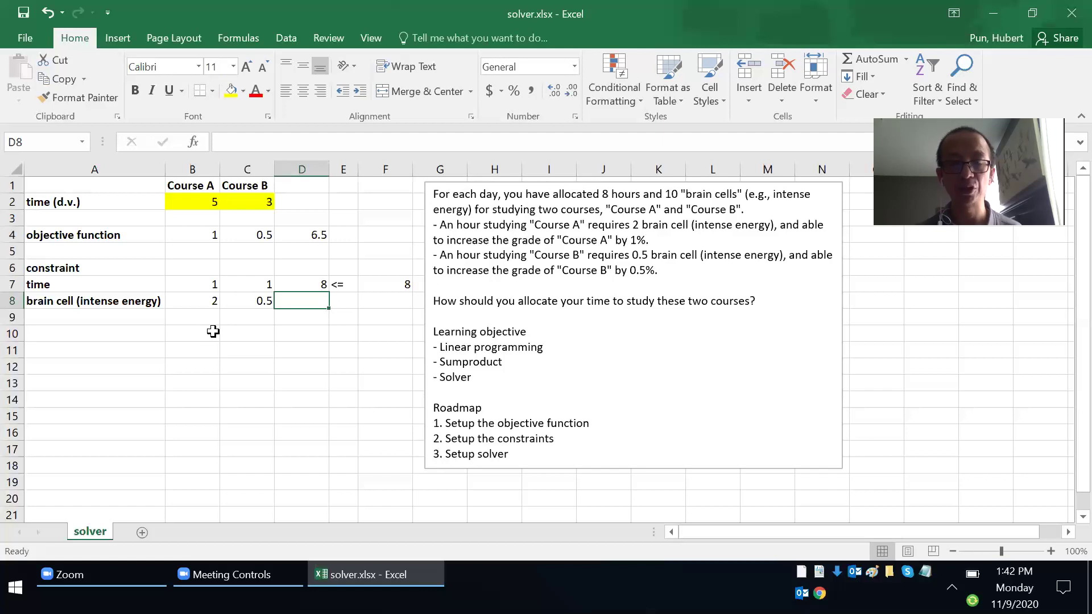
{"action": "type", "text": "="}
{"action": "key", "text": "Left"}
{"action": "key", "text": "Left"}
{"action": "key", "text": "Up"}
{"action": "key", "text": "Up"}
{"action": "key", "text": "Up"}
{"action": "key", "text": "Up"}
{"action": "key", "text": "Up"}
{"action": "key", "text": "Up"}
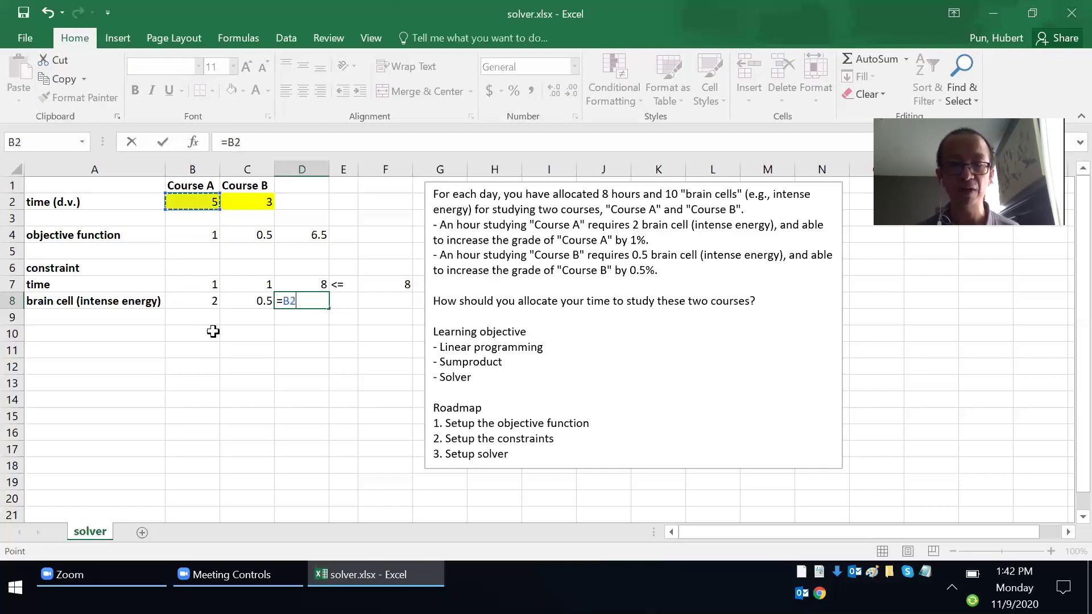
{"action": "type", "text": "*"}
{"action": "key", "text": "Left"}
{"action": "key", "text": "Left"}
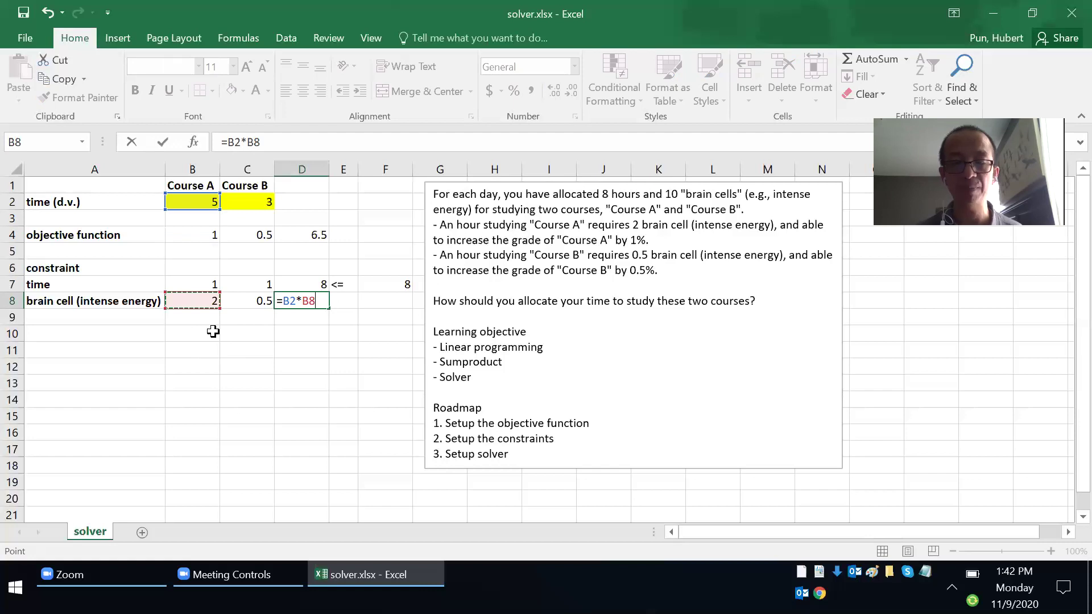
{"action": "type", "text": "+"}
{"action": "key", "text": "Left"}
{"action": "key", "text": "Up"}
{"action": "key", "text": "Up"}
{"action": "key", "text": "Up"}
{"action": "key", "text": "Up"}
{"action": "key", "text": "Up"}
{"action": "key", "text": "Up"}
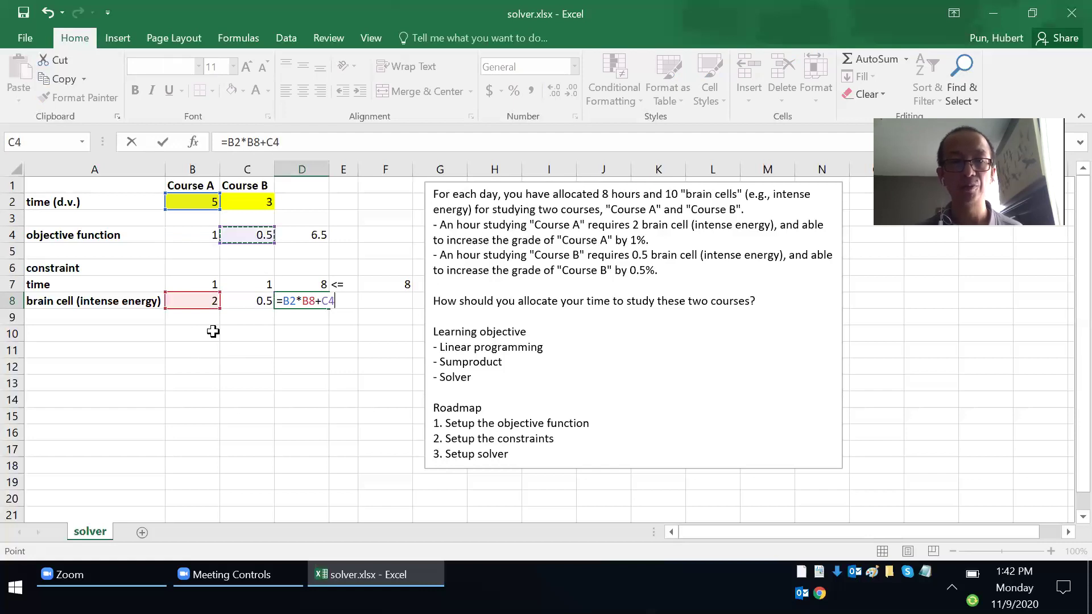
{"action": "type", "text": "*"}
{"action": "key", "text": "Left"}
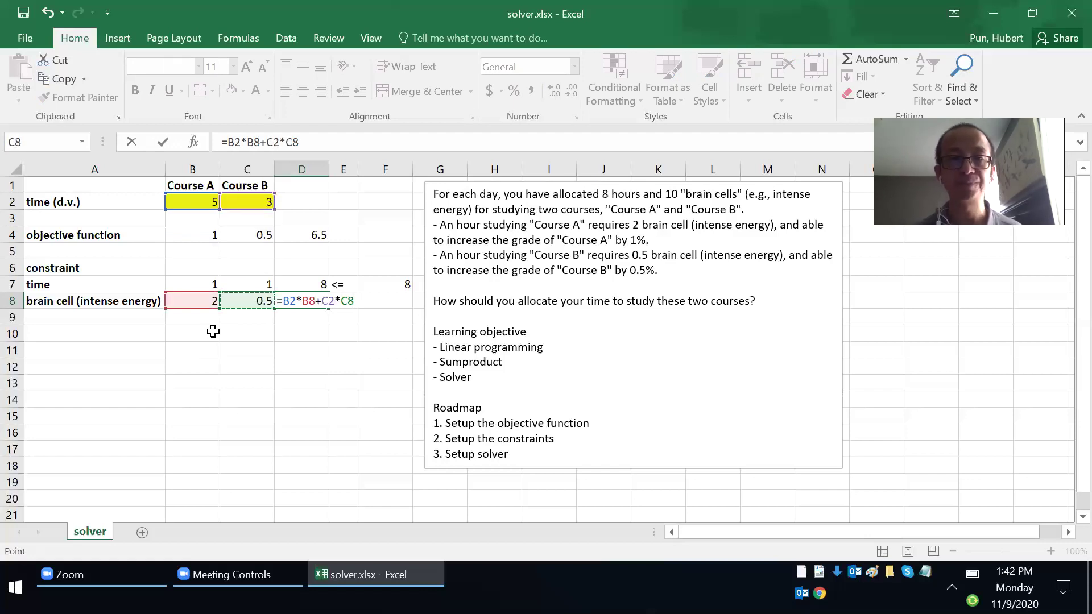
{"action": "key", "text": "Return"}
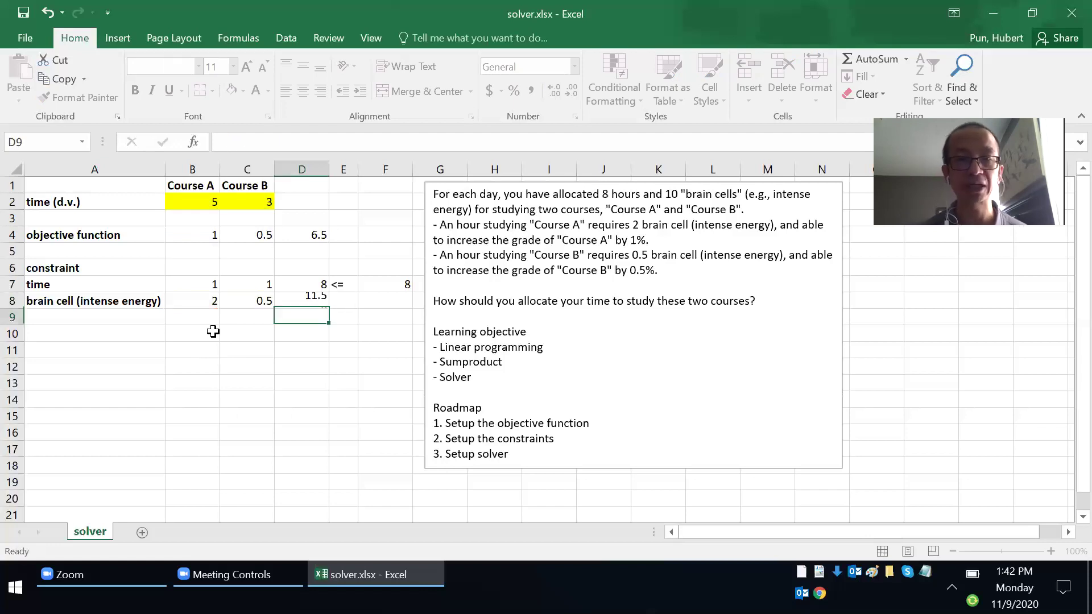
- Complete the brain cell constraint with the sign <= in E8 and the limit 10 in F8
{"action": "key", "text": "Up"}
{"action": "key", "text": "Right"}
{"action": "type", "text": "<="}
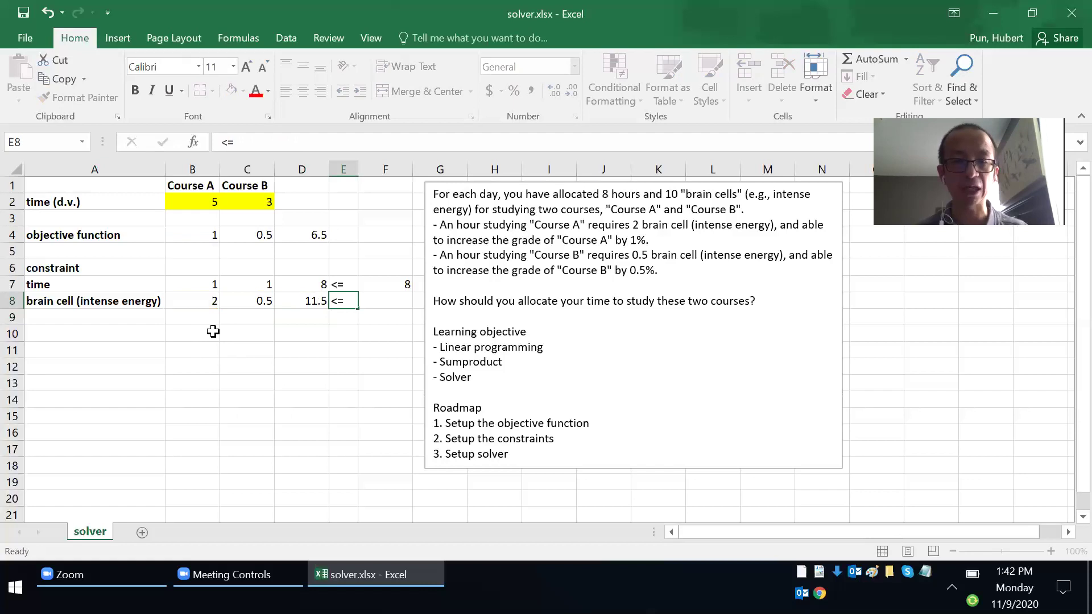
{"action": "key", "text": "Right"}
{"action": "type", "text": "10"}
{"action": "key", "text": "Return"}
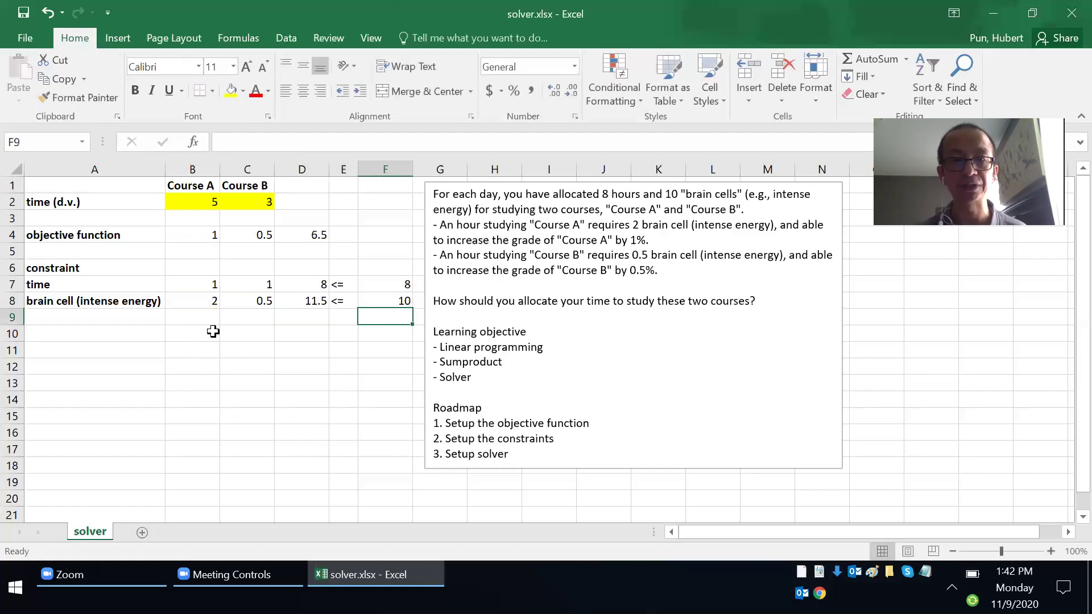
- Examine the study times in row 2 and compare the brain cell total in D8 with its limit in F8
{"action": "key", "text": "Left"}
{"action": "key", "text": "Left"}
{"action": "key", "text": "Up"}
{"action": "key", "text": "Up"}
{"action": "key", "text": "Up"}
{"action": "key", "text": "Up"}
{"action": "key", "text": "Up"}
{"action": "key", "text": "Up"}
{"action": "key", "text": "Left"}
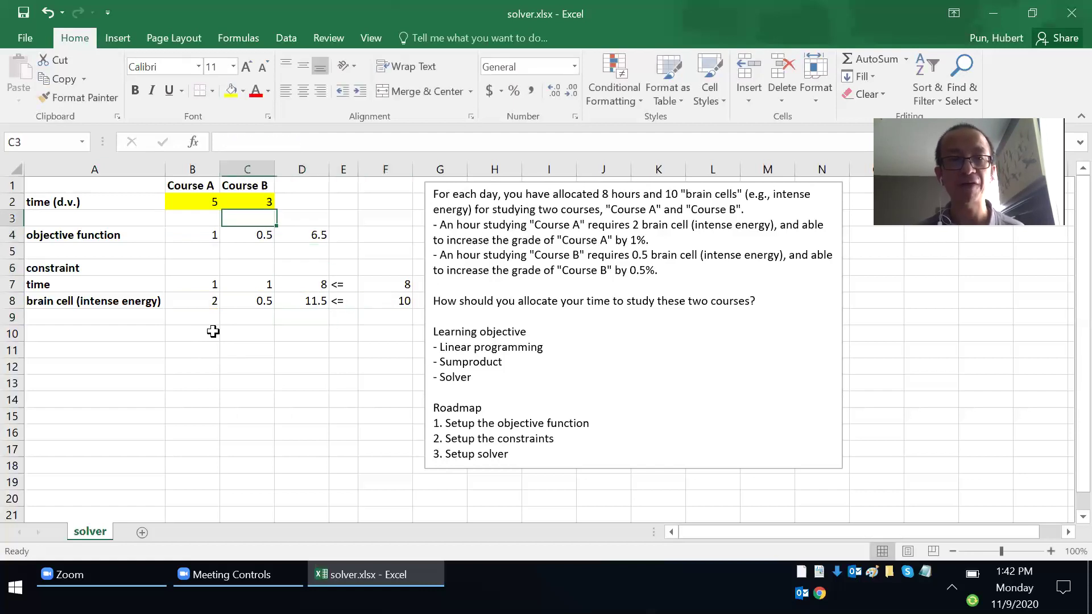
{"action": "key", "text": "Left"}
{"action": "key", "text": "Up"}
{"action": "key", "text": "Right"}
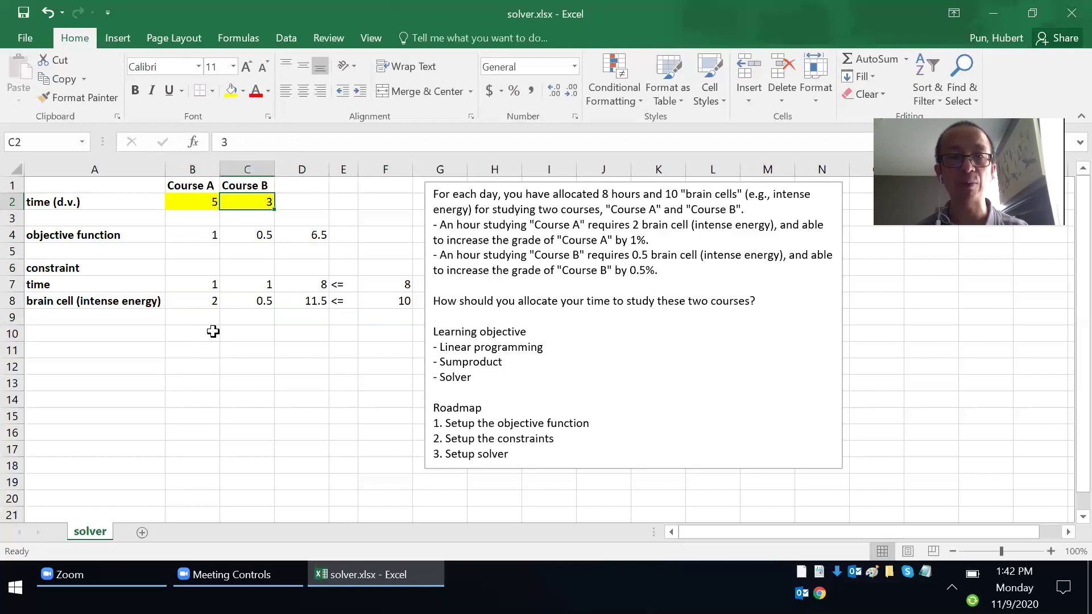
{"action": "key", "text": "Down"}
{"action": "key", "text": "Down"}
{"action": "key", "text": "Down"}
{"action": "key", "text": "Down"}
{"action": "key", "text": "Down"}
{"action": "key", "text": "Down"}
{"action": "key", "text": "Down"}
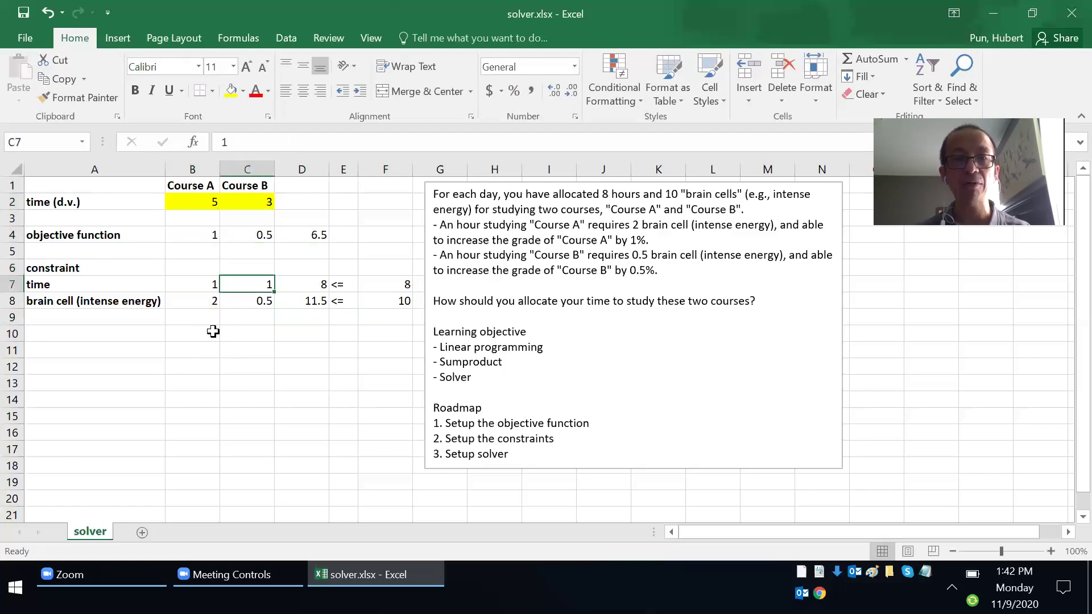
{"action": "key", "text": "Right"}
{"action": "key", "text": "Up"}
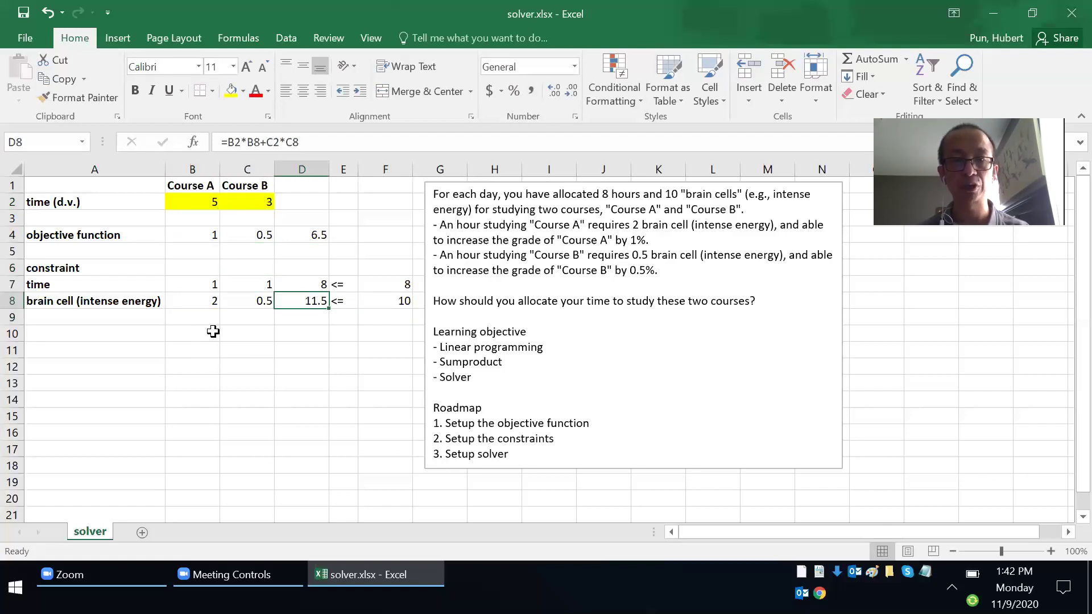
{"action": "key", "text": "Right"}
{"action": "key", "text": "Right"}
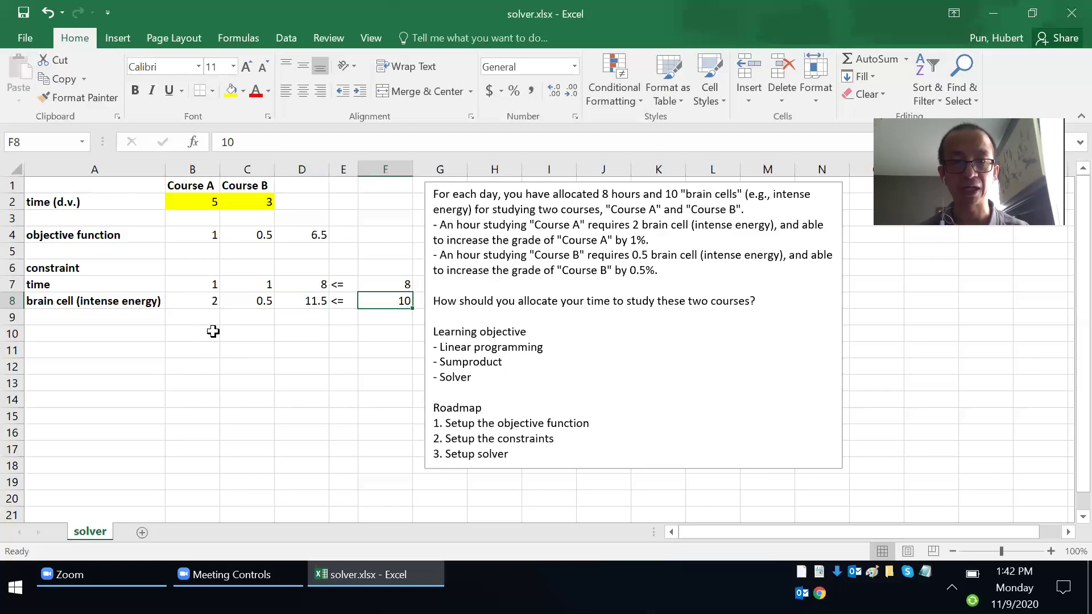
- Change the trial study times to 2 for Course A in B2 and 6 for Course B in C2
{"action": "key", "text": "Left"}
{"action": "key", "text": "Left"}
{"action": "key", "text": "Left"}
{"action": "key", "text": "Up"}
{"action": "key", "text": "Up"}
{"action": "key", "text": "Up"}
{"action": "key", "text": "Up"}
{"action": "key", "text": "Up"}
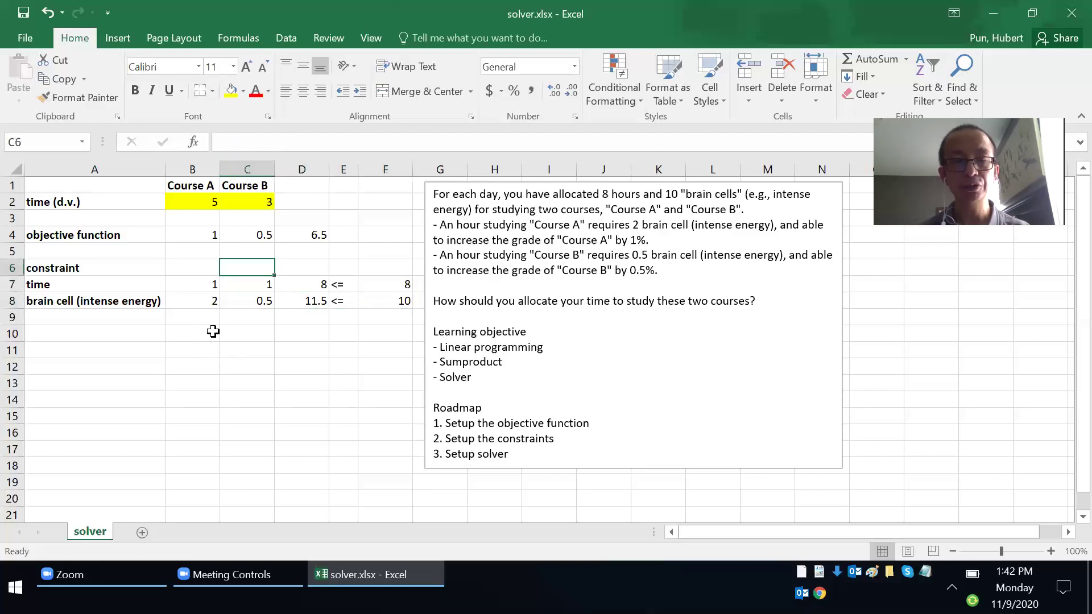
{"action": "key", "text": "Up"}
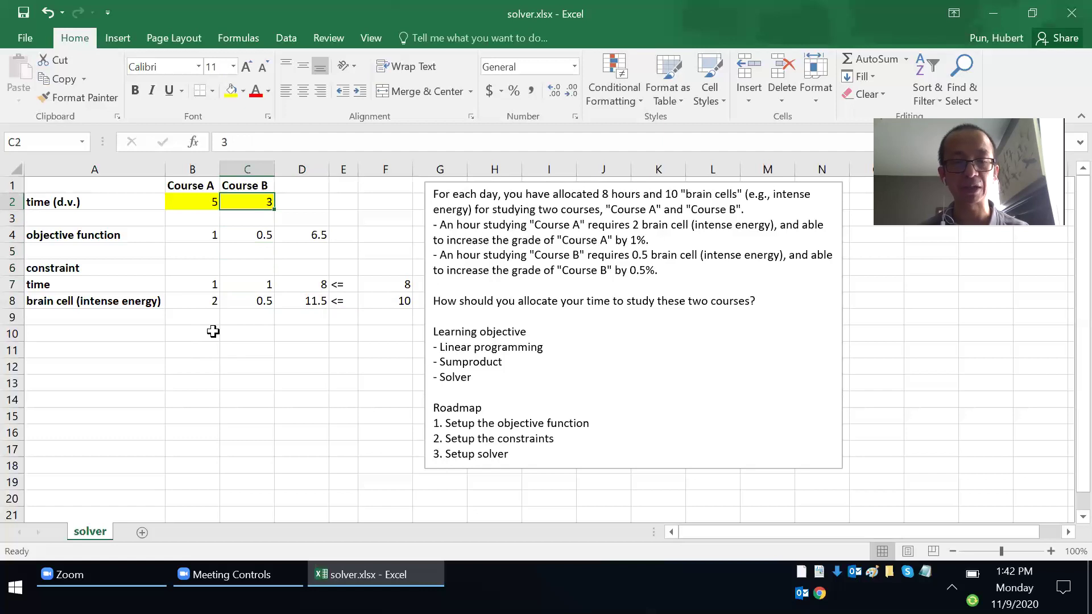
{"action": "key", "text": "Left"}
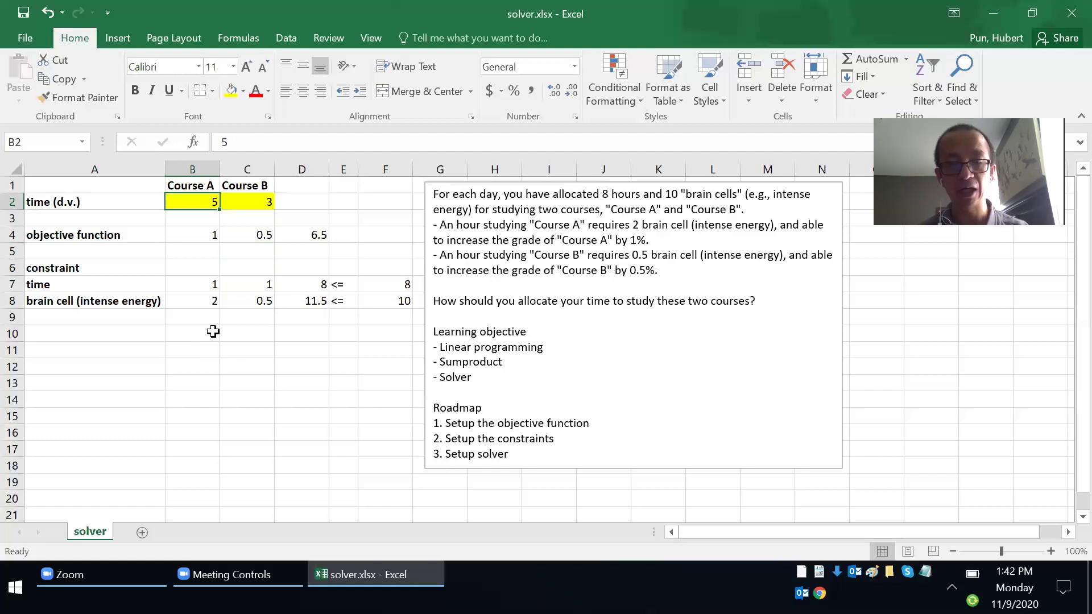
{"action": "type", "text": "2"}
{"action": "key", "text": "Right"}
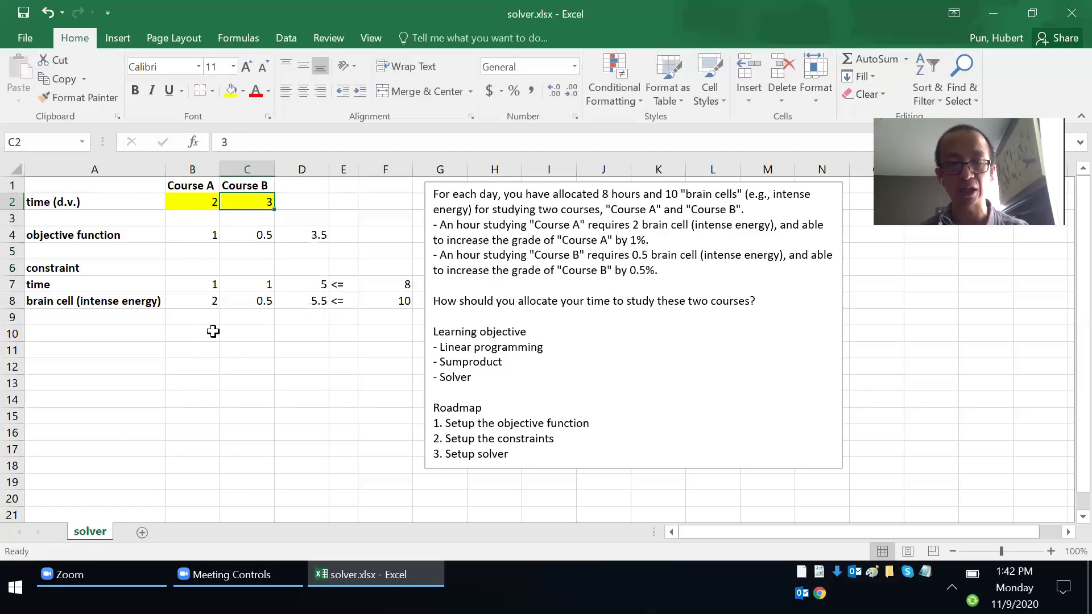
{"action": "type", "text": "6"}
{"action": "key", "text": "Return"}
- Check the total study time in D7 and the objective value in D4 for the new study times
{"action": "key", "text": "Up"}
{"action": "key", "text": "Right"}
{"action": "key", "text": "Down"}
{"action": "key", "text": "Down"}
{"action": "key", "text": "Down"}
{"action": "key", "text": "Down"}
{"action": "key", "text": "Down"}
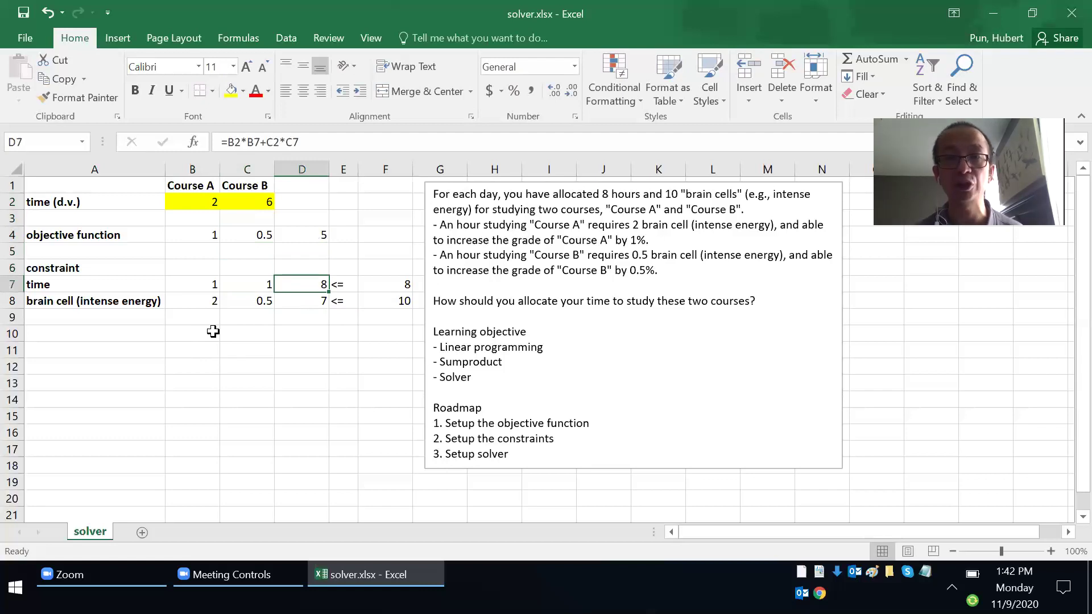
{"action": "key", "text": "Up"}
{"action": "key", "text": "Up"}
{"action": "key", "text": "Up"}
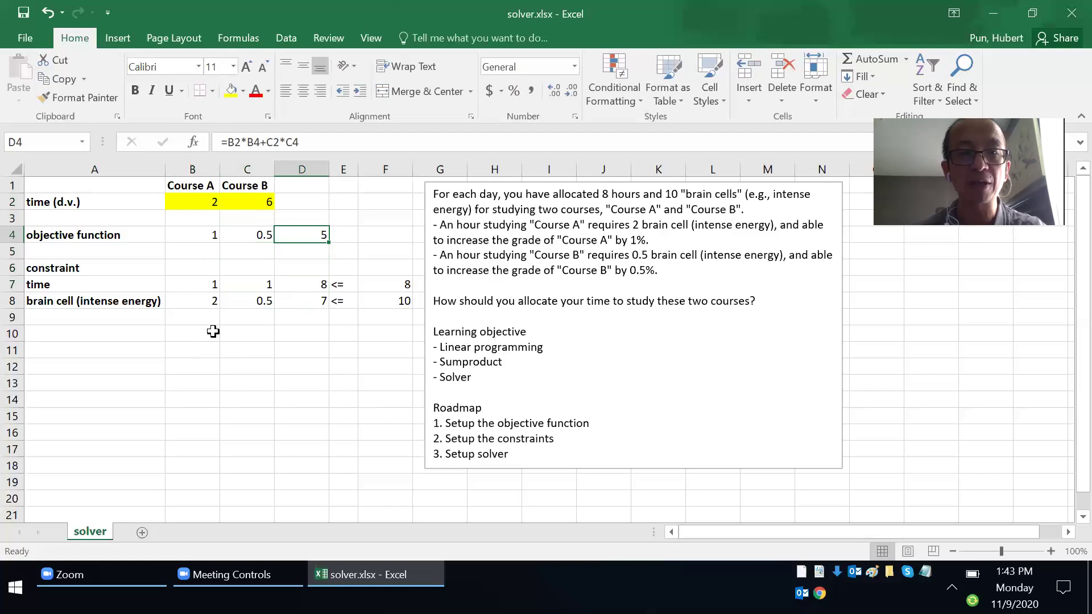
- Review how the objective coefficients in B4 and C4 pair with the study times in B2 and C2
{"action": "key", "text": "Left"}
{"action": "key", "text": "Left"}
{"action": "key", "text": "Right"}
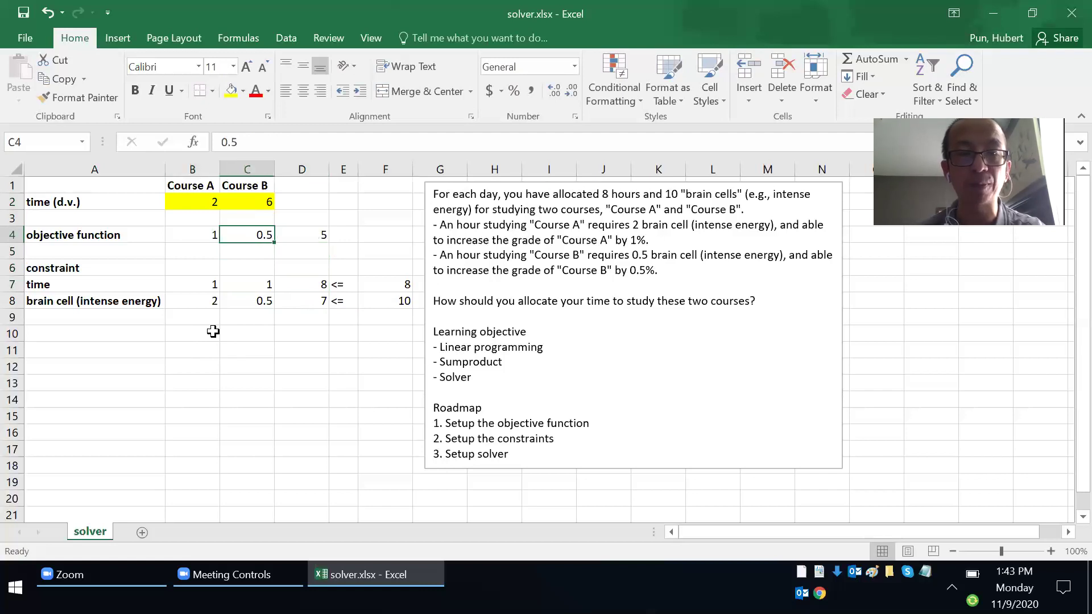
{"action": "key", "text": "Left"}
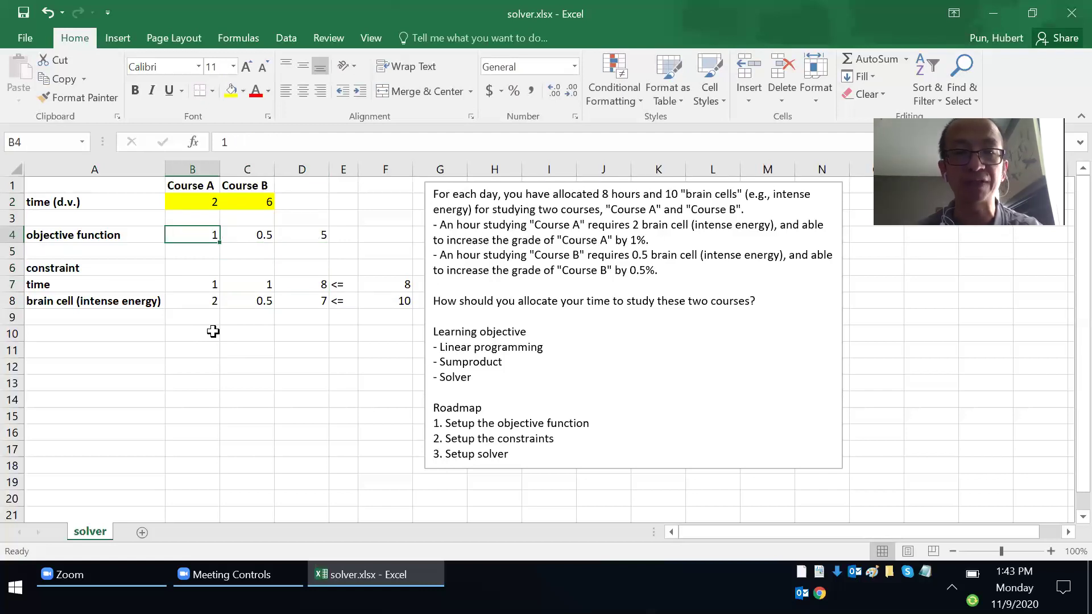
{"action": "key", "text": "Up"}
{"action": "key", "text": "Up"}
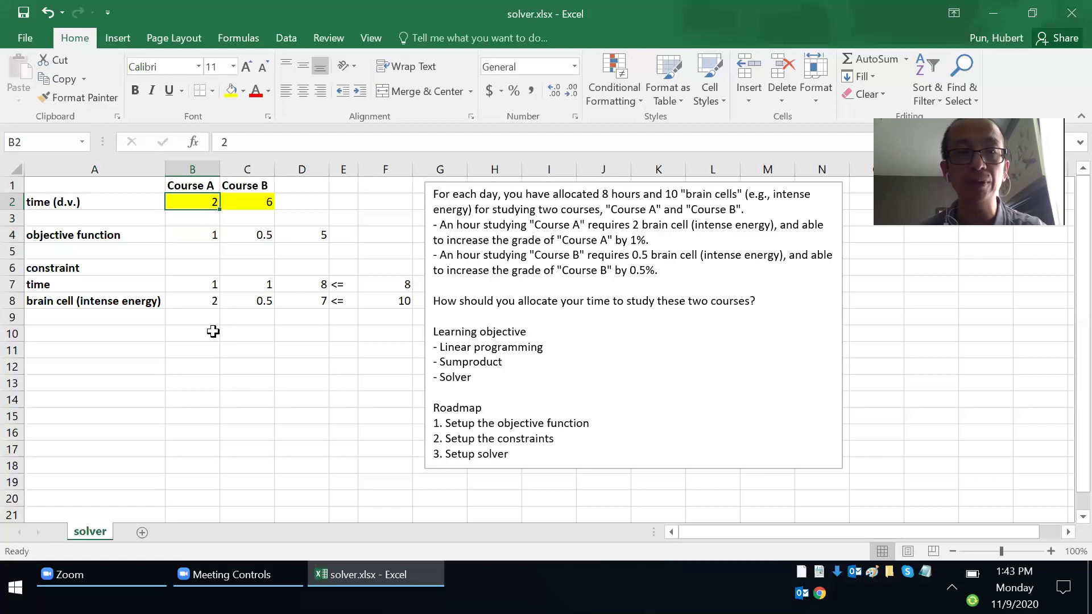
{"action": "key", "text": "Down"}
{"action": "key", "text": "Down"}
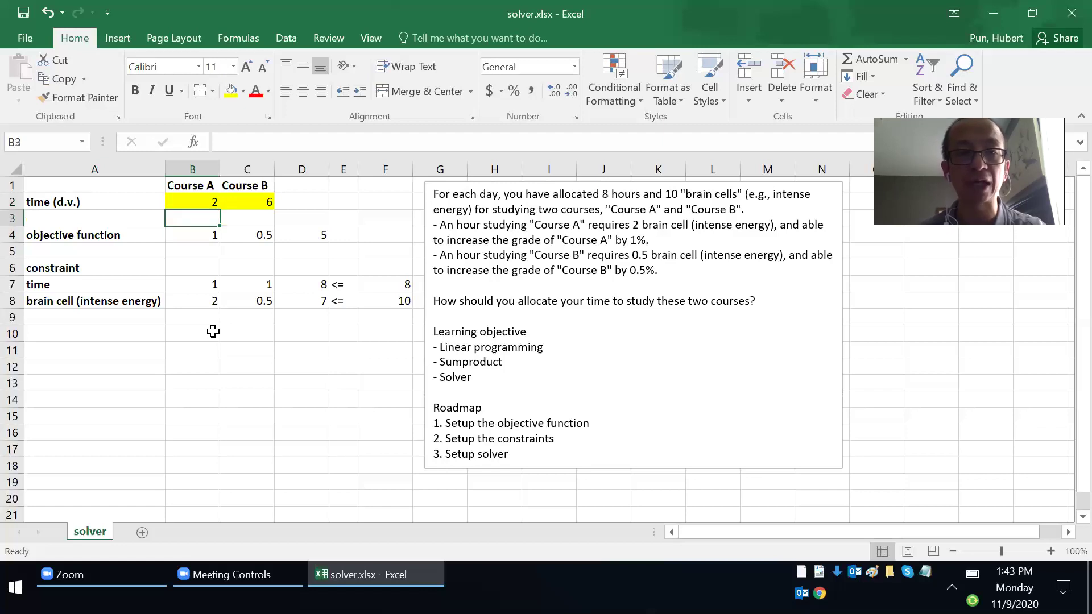
{"action": "key", "text": "Right"}
{"action": "key", "text": "Up"}
{"action": "key", "text": "Up"}
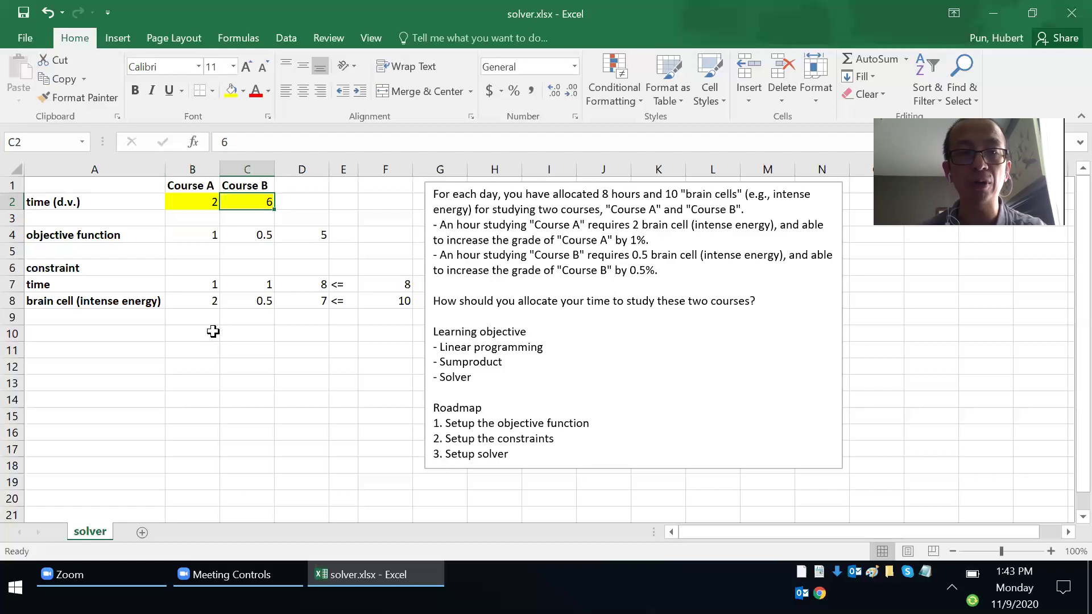
{"action": "key", "text": "Left"}
{"action": "key", "text": "Right"}
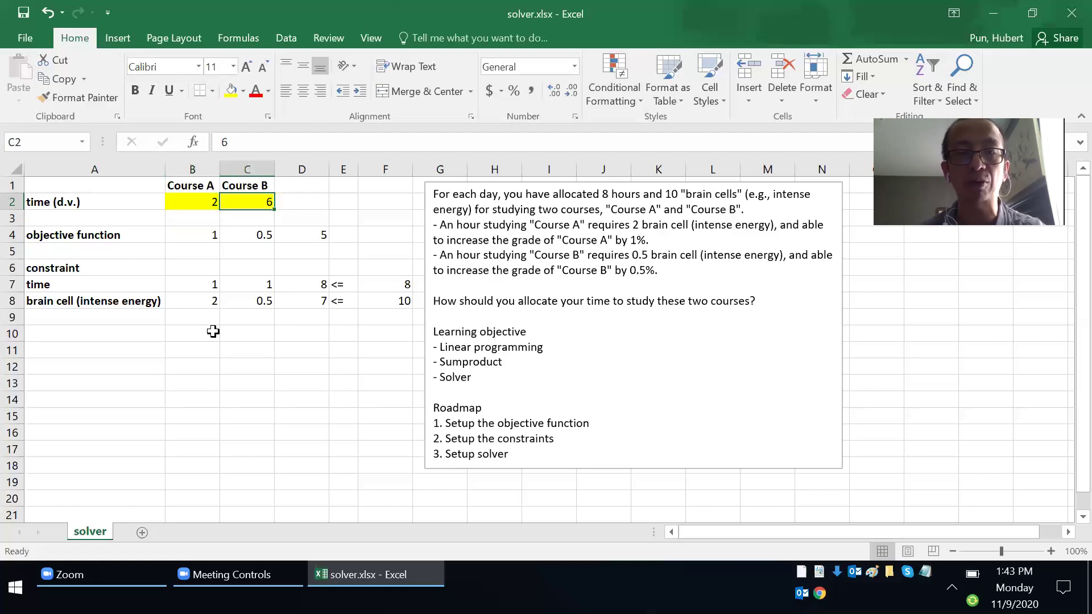
{"action": "key", "text": "Down"}
{"action": "key", "text": "Down"}
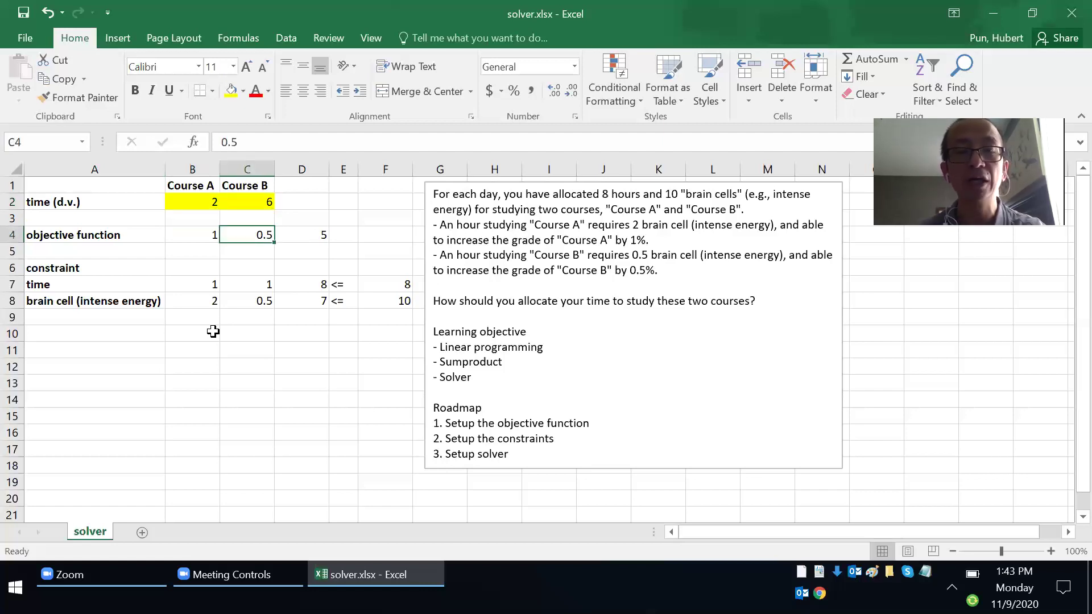
- Replace the objective function formula in D4 with =SUMPRODUCT(B2:C2,B4:C4)
{"action": "key", "text": "Right"}
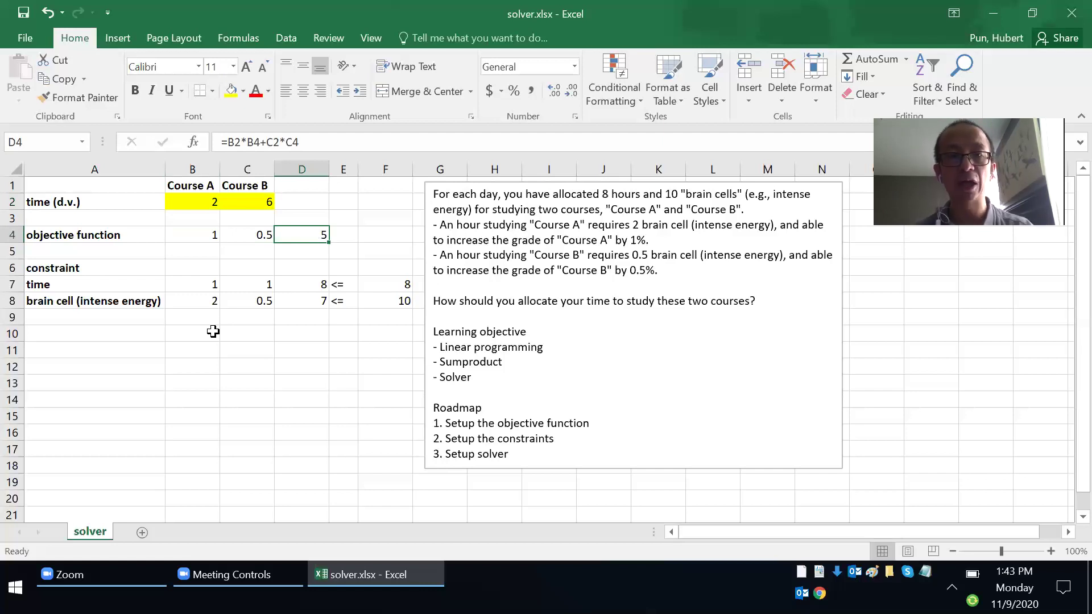
{"action": "key", "text": "F2"}
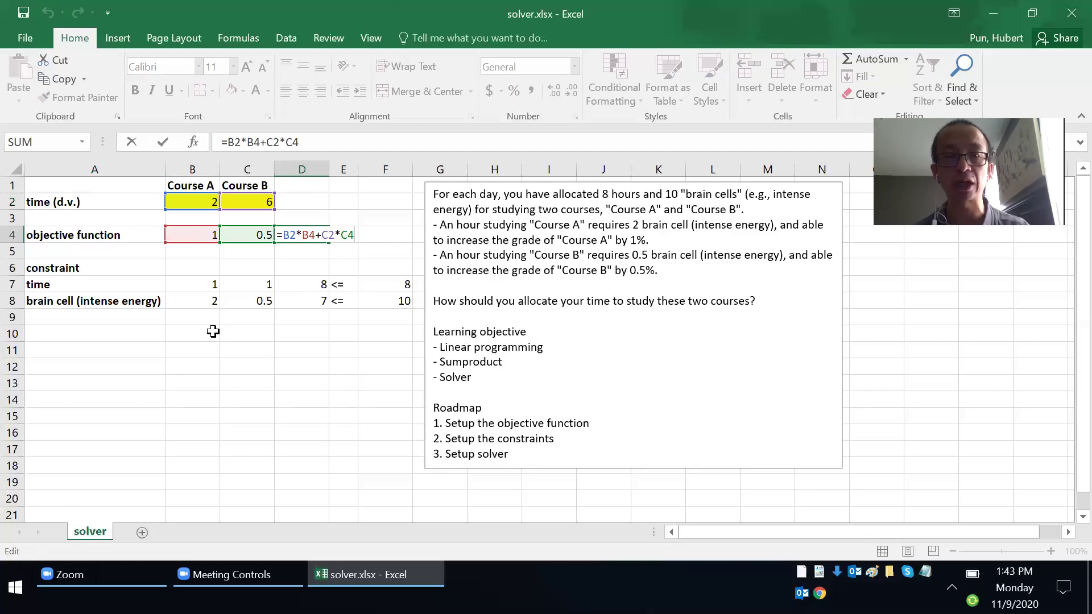
{"action": "key", "text": "ctrl+Return"}
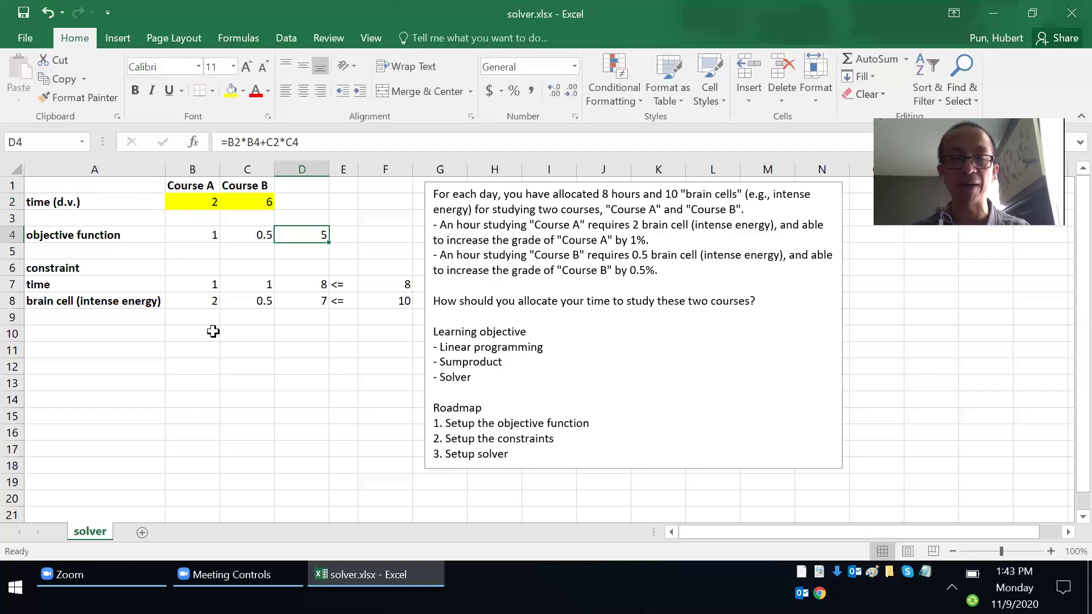
{"action": "type", "text": "=sumpro"}
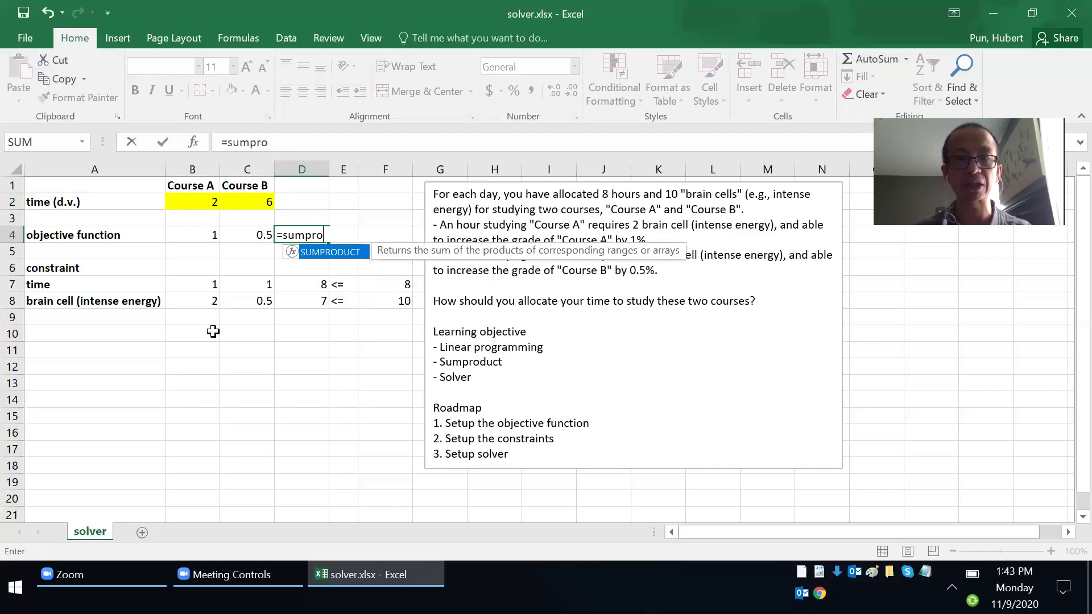
{"action": "key", "text": "Tab"}
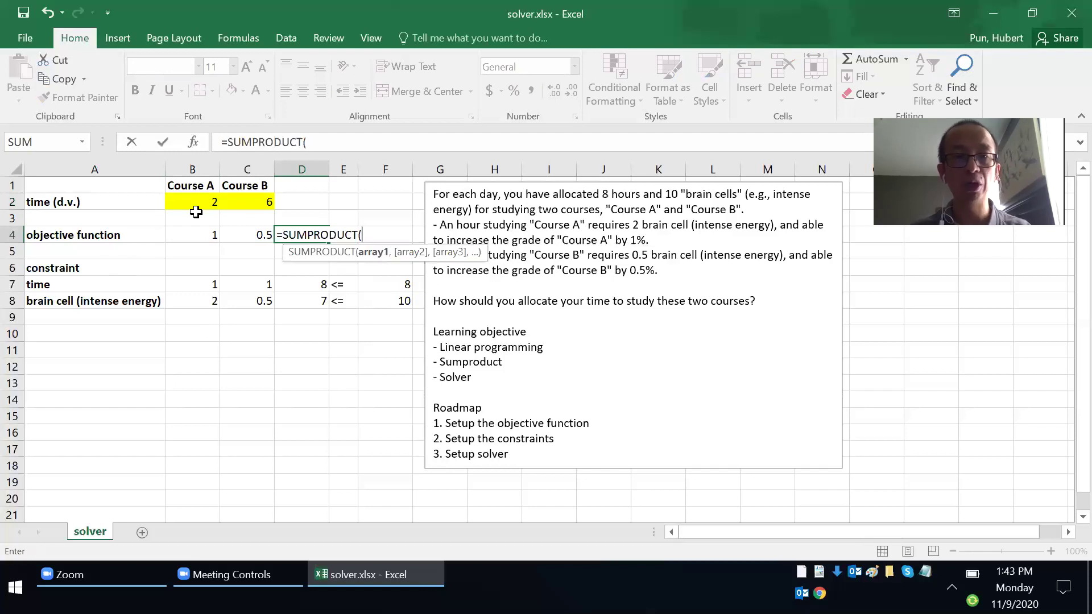
{"action": "left_click_drag", "start_coordinate": [195, 203], "coordinate": [263, 199]}
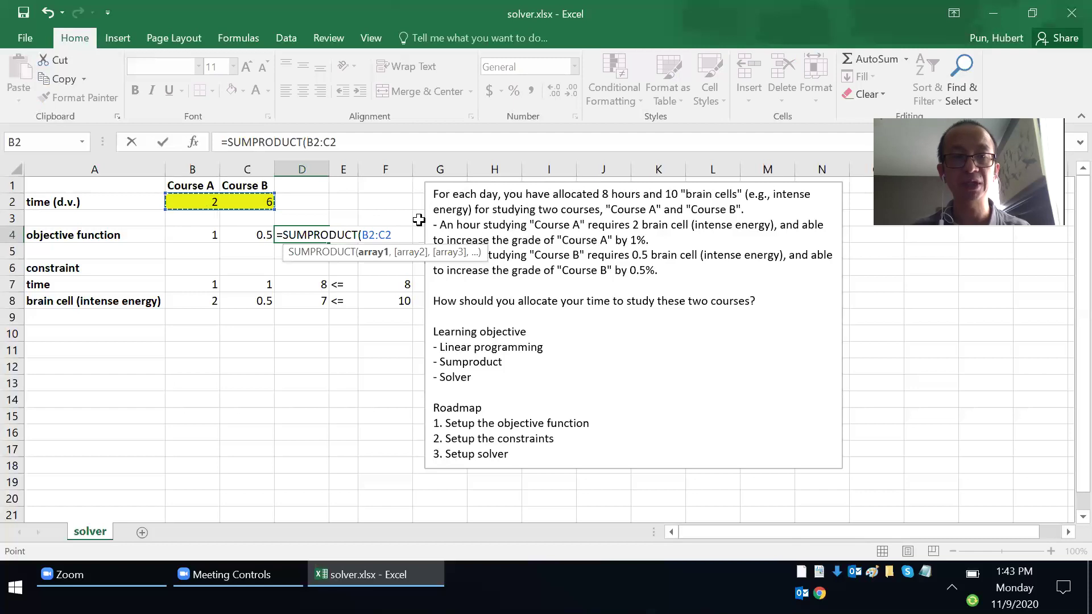
{"action": "type", "text": ","}
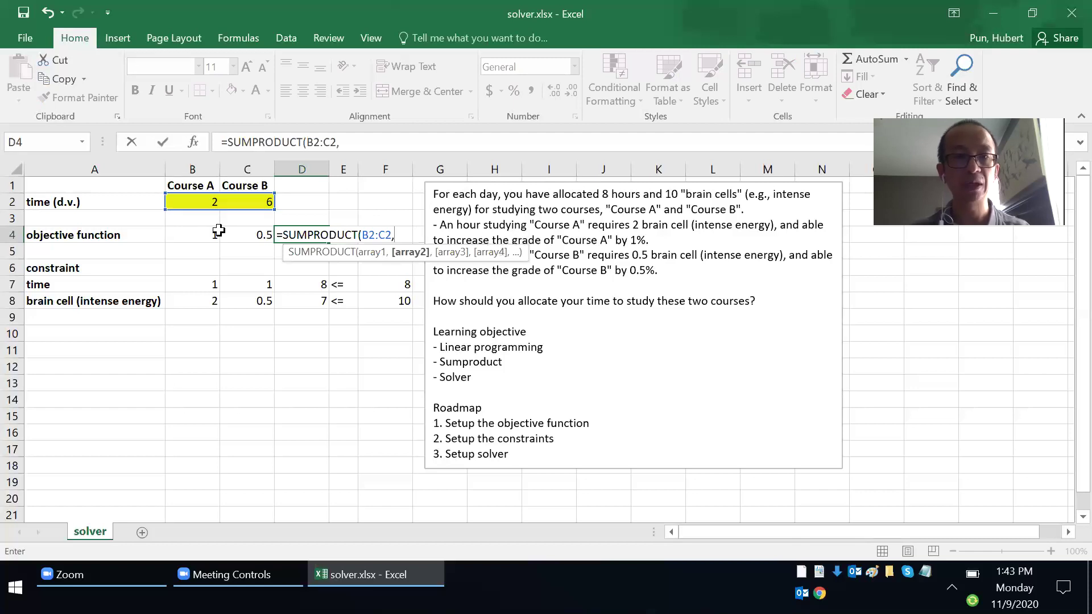
{"action": "left_click_drag", "start_coordinate": [205, 237], "coordinate": [240, 230]}
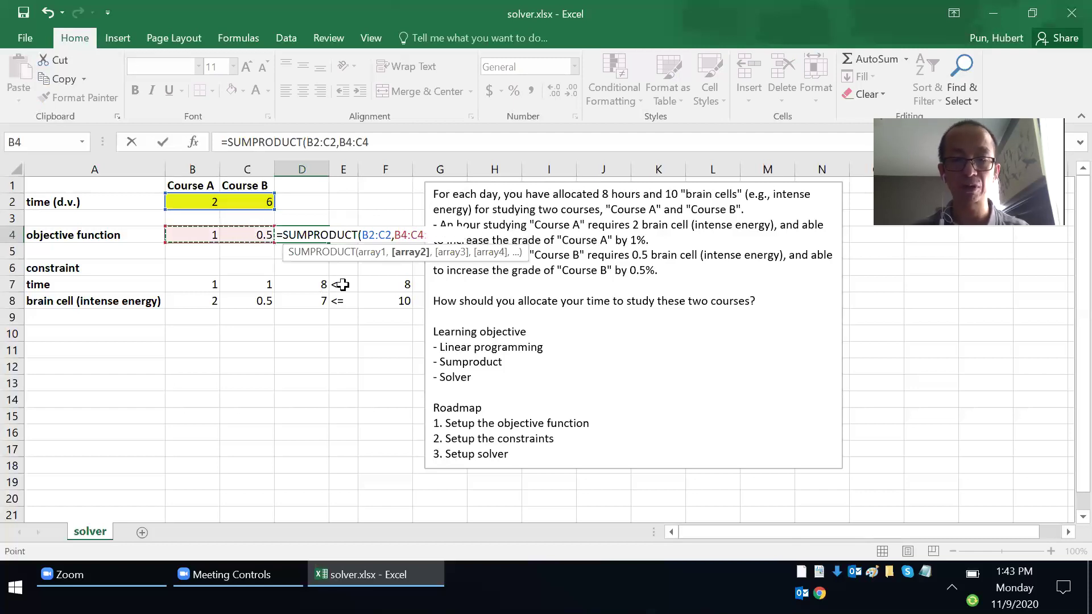
{"action": "type", "text": ")"}
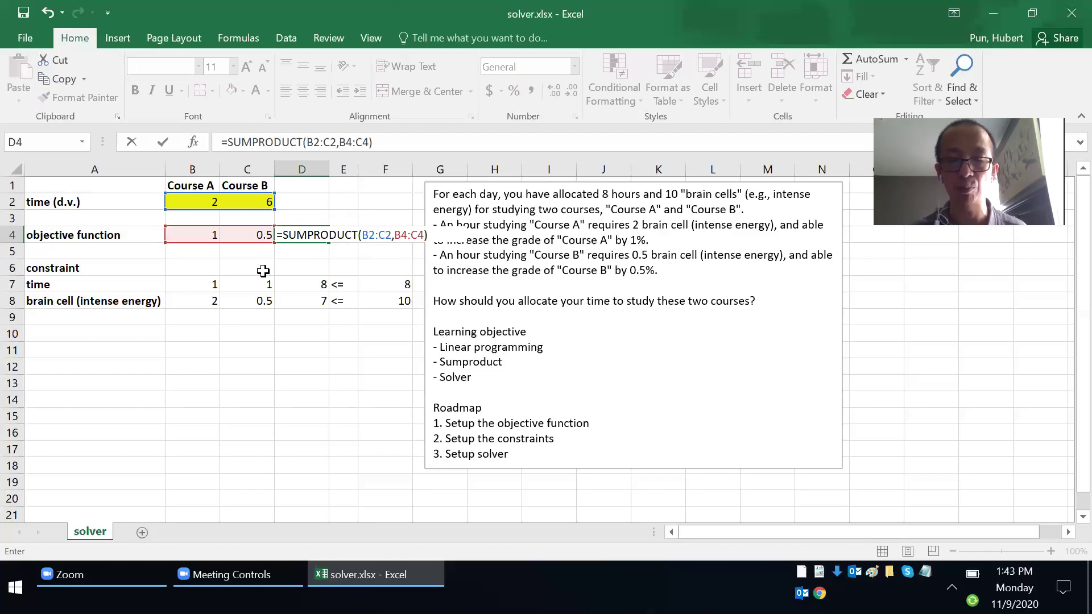
{"action": "key", "text": "Return"}
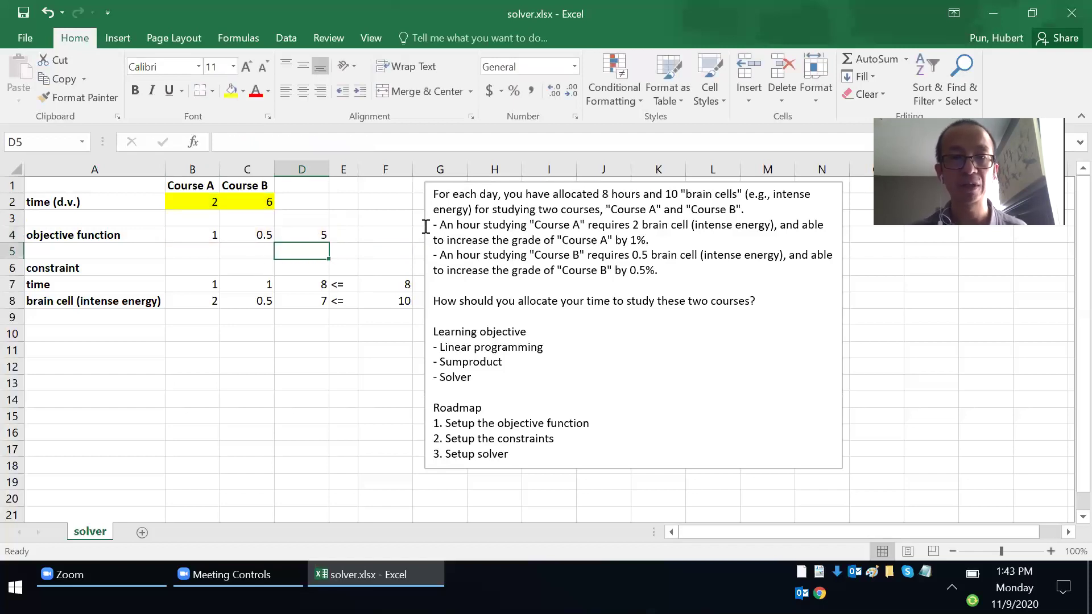
- Move the problem description text box away from the model so that it begins at column H
{"action": "left_click", "coordinate": [422, 223]}
{"action": "left_click_drag", "start_coordinate": [423, 223], "coordinate": [489, 233]}
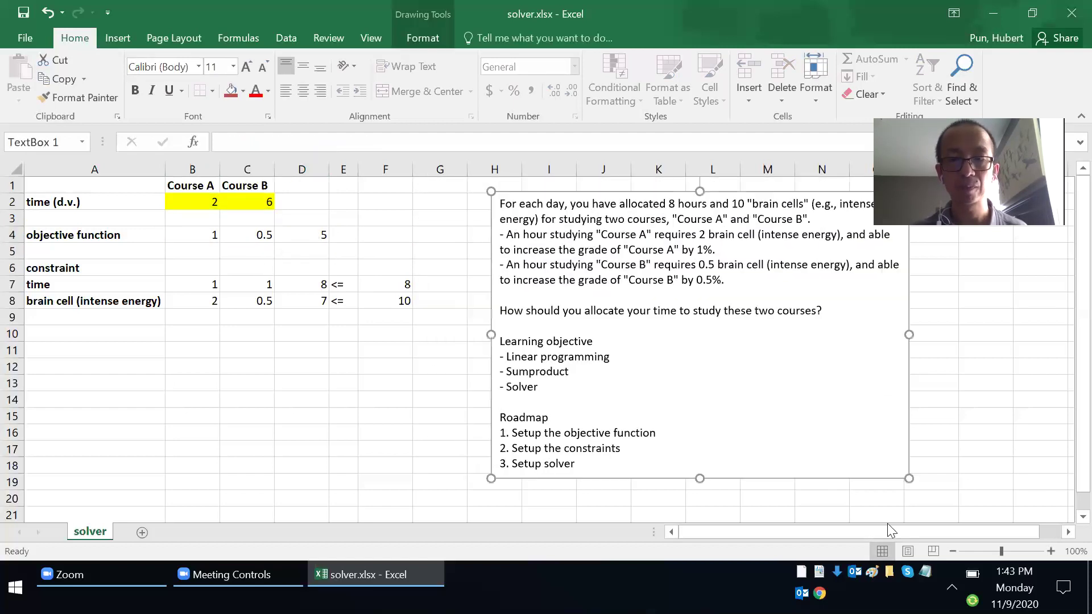
{"action": "left_click", "coordinate": [1049, 545]}
{"action": "left_click", "coordinate": [1048, 545]}
{"action": "left_click", "coordinate": [1049, 545]}
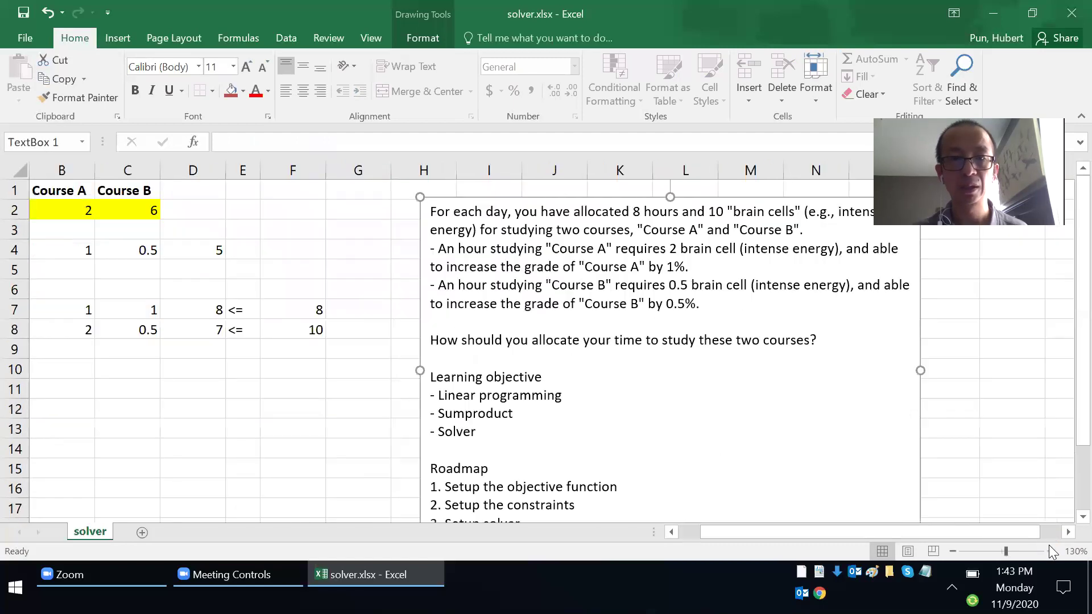
{"action": "left_click", "coordinate": [1048, 544]}
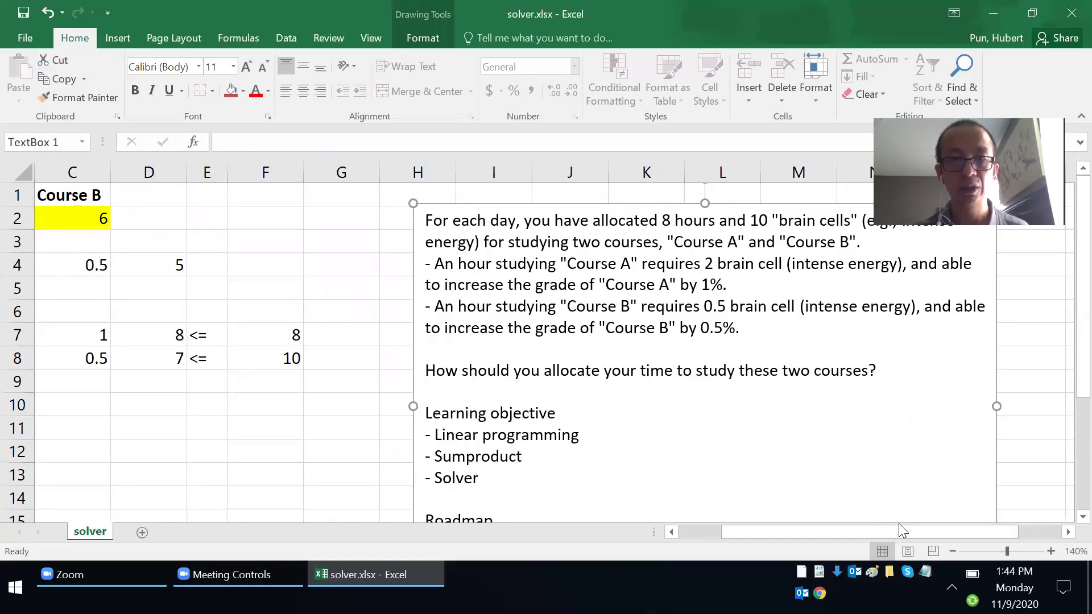
{"action": "left_click", "coordinate": [214, 358]}
{"action": "key", "text": "ctrl+Home"}
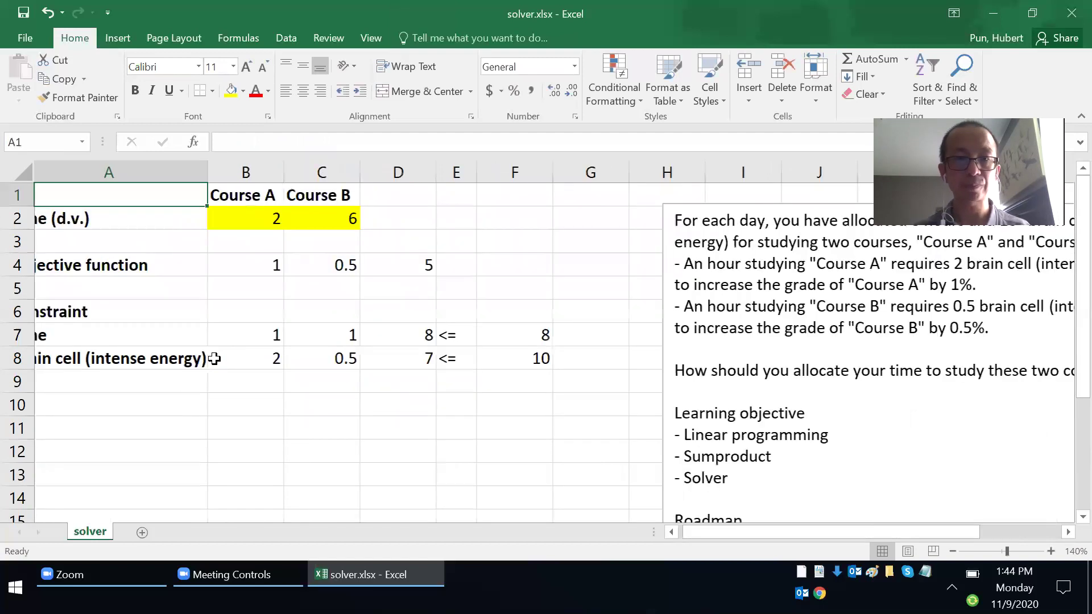
- Inspect which cells the long-form time total formula in D7 refers to, without changing it
{"action": "key", "text": "Right"}
{"action": "key", "text": "Right"}
{"action": "key", "text": "Right"}
{"action": "key", "text": "Down"}
{"action": "key", "text": "Down"}
{"action": "key", "text": "Down"}
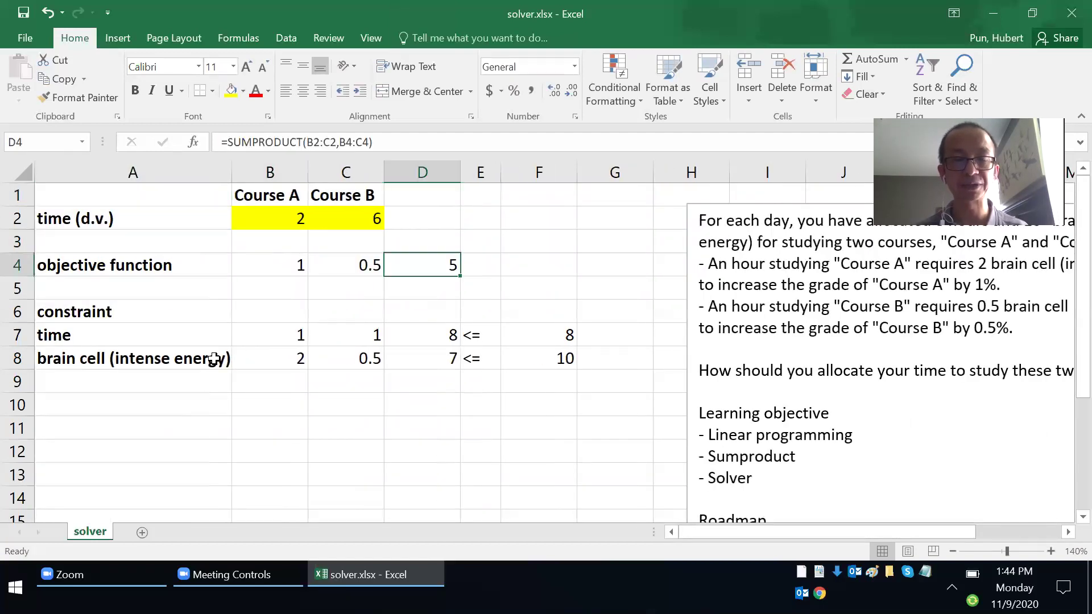
{"action": "key", "text": "Down"}
{"action": "key", "text": "Down"}
{"action": "key", "text": "Down"}
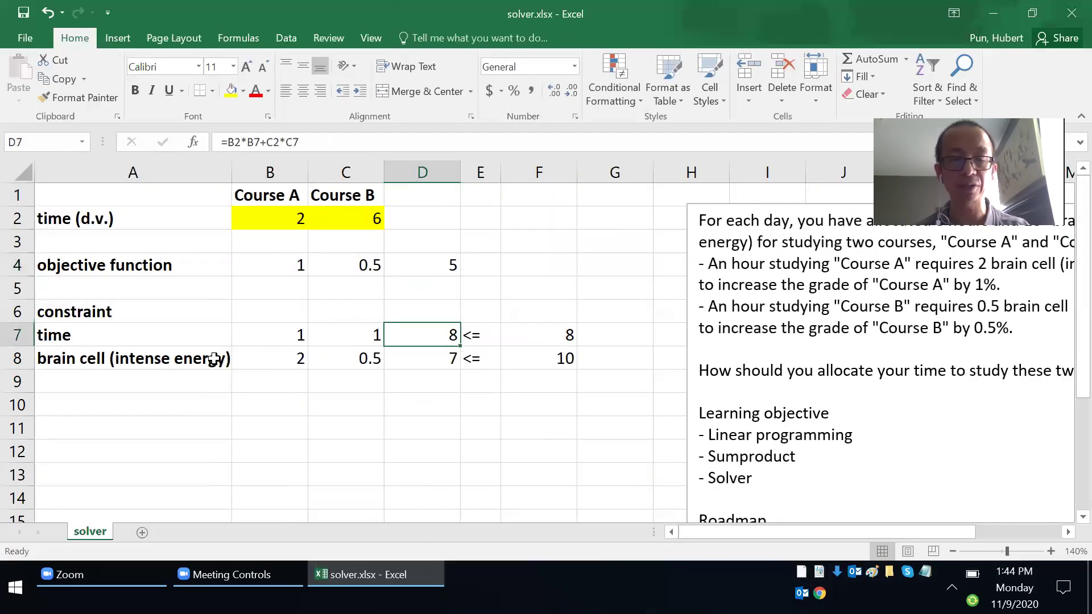
{"action": "key", "text": "F2"}
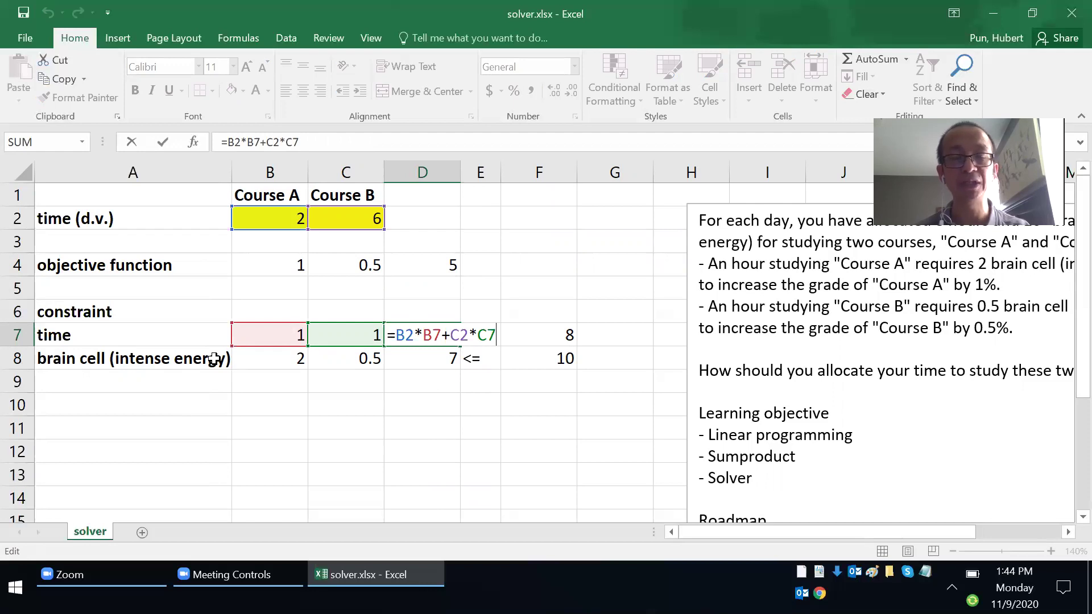
{"action": "key", "text": "Escape"}
- Examine the ranges in D4's SUMPRODUCT formula for comparison with the time total formula in D7
{"action": "key", "text": "Up"}
{"action": "key", "text": "Up"}
{"action": "key", "text": "Up"}
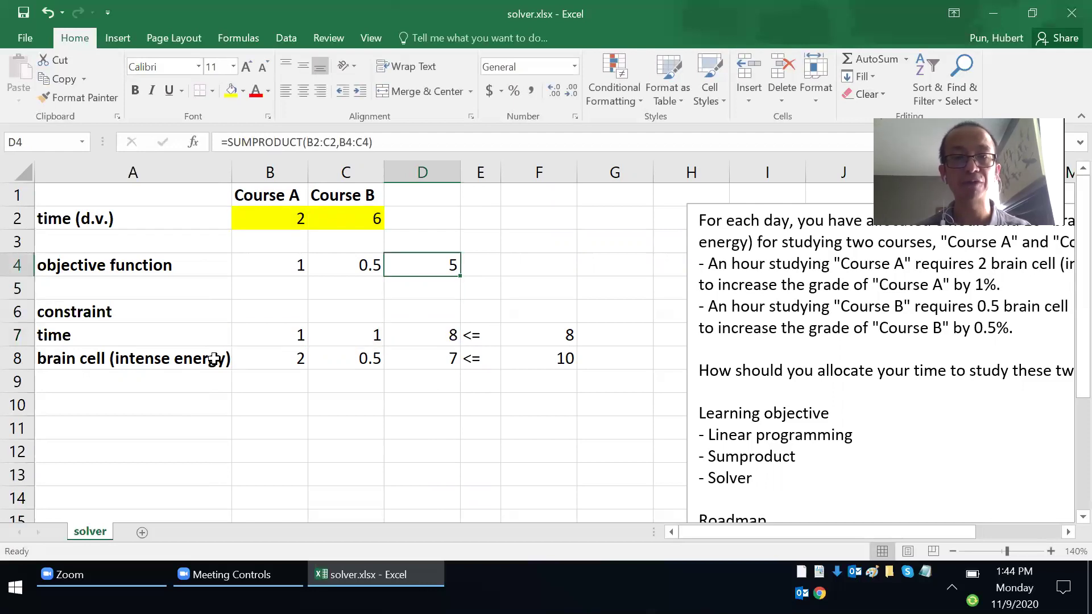
{"action": "key", "text": "F2"}
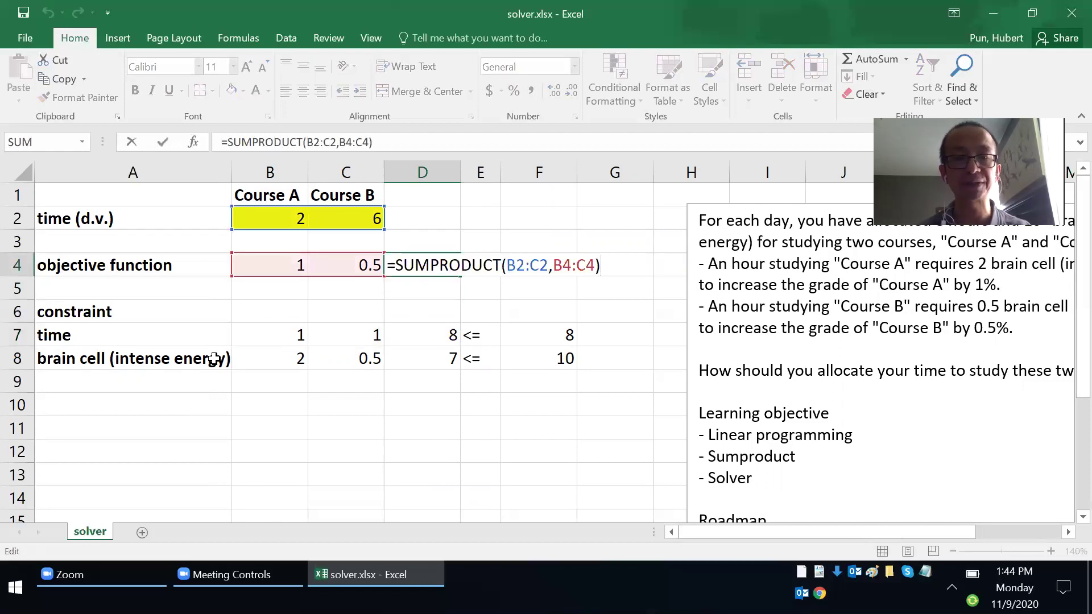
{"action": "key", "text": "Escape"}
{"action": "key", "text": "Down"}
{"action": "key", "text": "Down"}
{"action": "key", "text": "Down"}
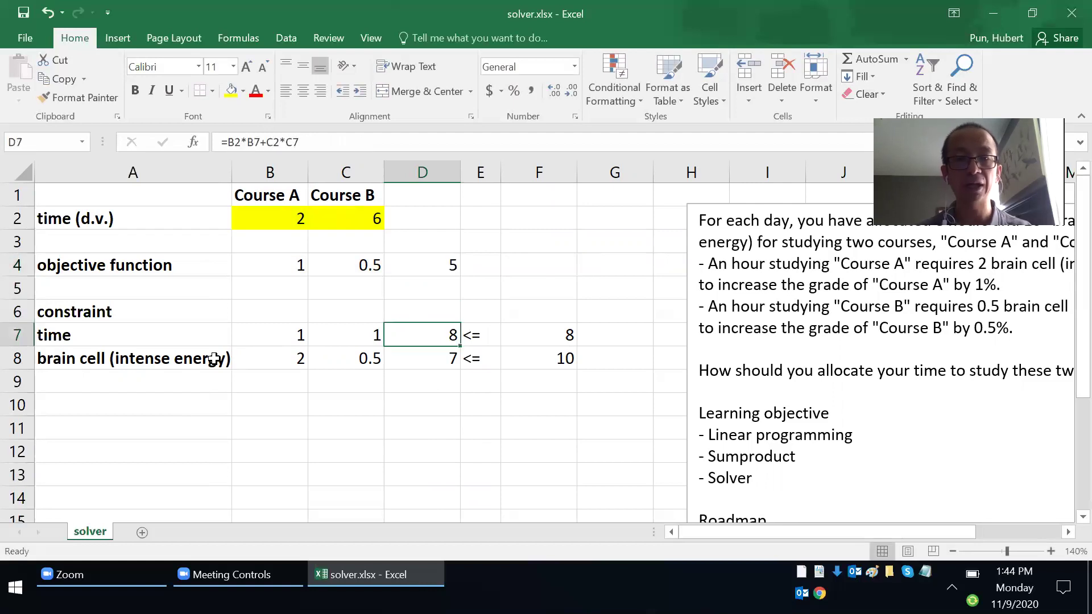
- Try to copy the SUMPRODUCT formula from D4 into the time total in D7 and inspect its cell references
{"action": "key", "text": "Down"}
{"action": "key", "text": "Up"}
{"action": "key", "text": "Up"}
{"action": "key", "text": "Up"}
{"action": "key", "text": "Up"}
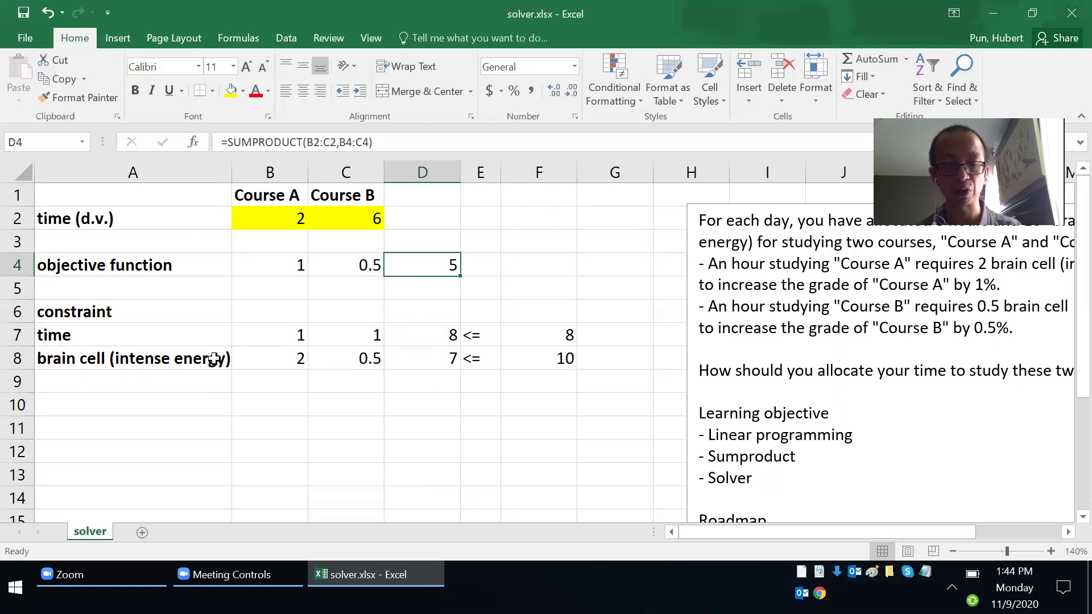
{"action": "key", "text": "ctrl+c"}
{"action": "key", "text": "Down"}
{"action": "key", "text": "Down"}
{"action": "key", "text": "Down"}
{"action": "key", "text": "Down"}
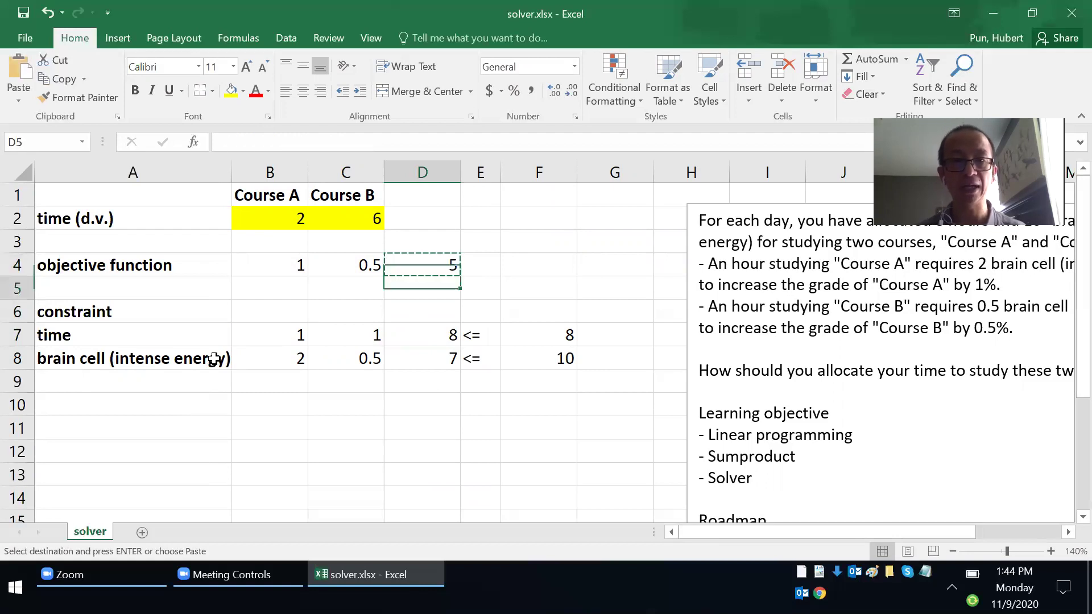
{"action": "key", "text": "Up"}
{"action": "key", "text": "Return"}
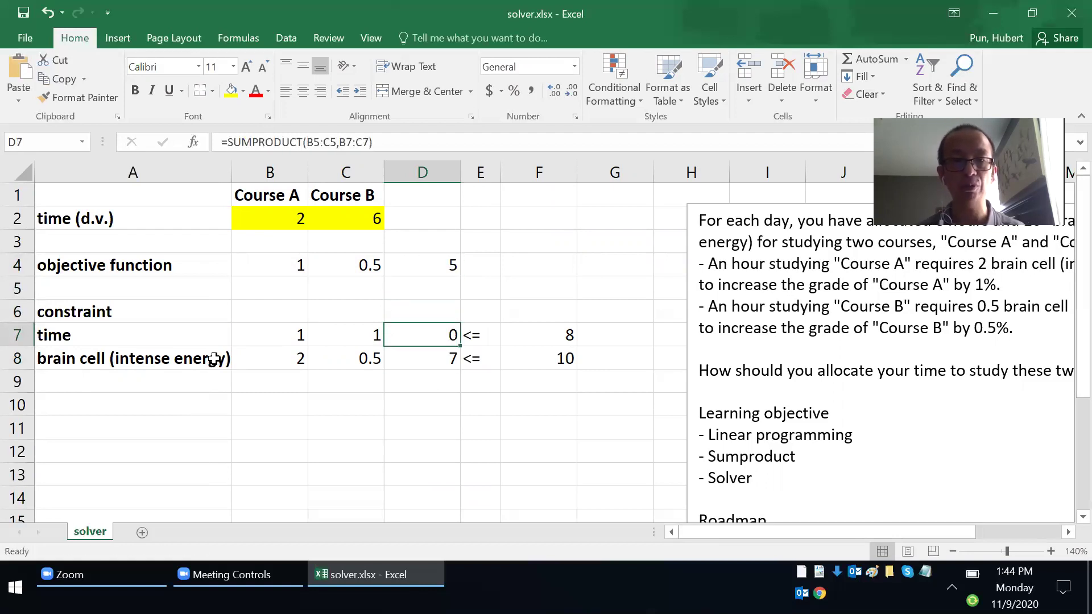
{"action": "key", "text": "F2"}
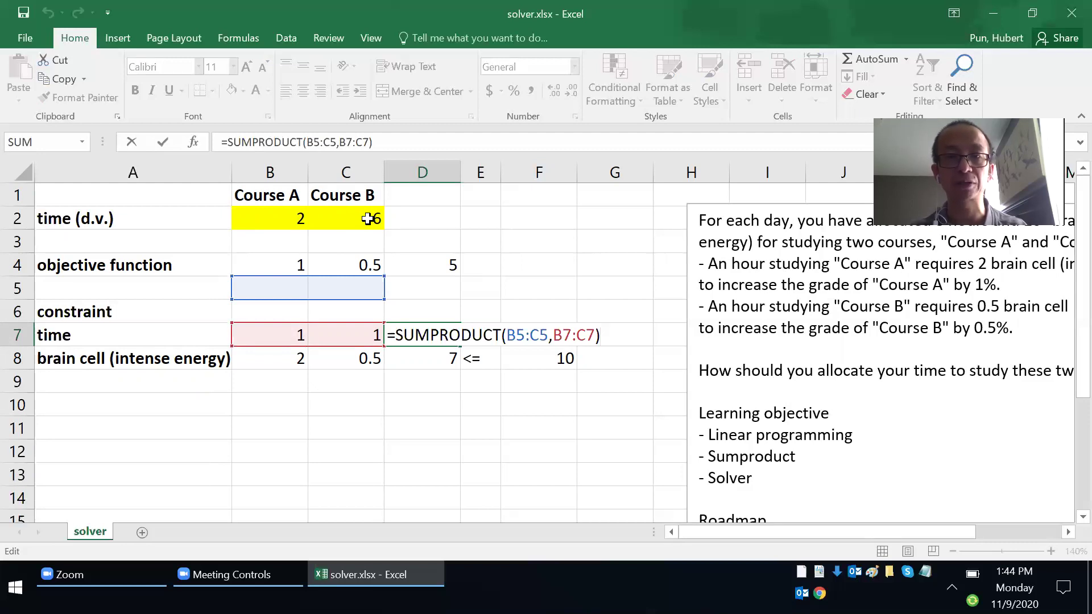
{"action": "key", "text": "ctrl+Return"}
- Lock row 2 of the study times range in D4, making the formula =SUMPRODUCT(B$2:C$2,B4:C4)
{"action": "left_click", "coordinate": [417, 265]}
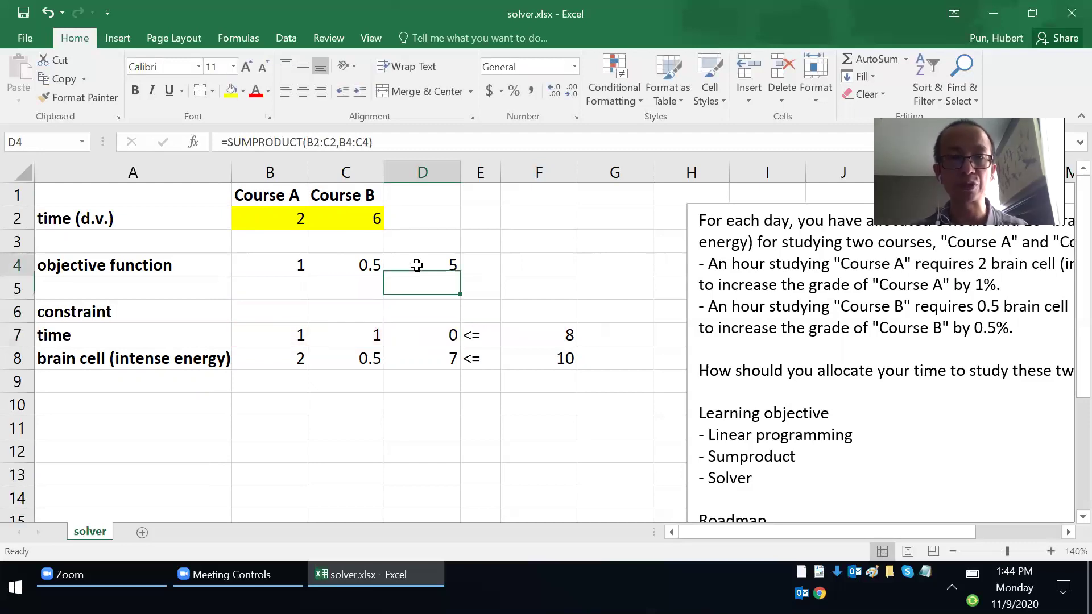
{"action": "key", "text": "F2"}
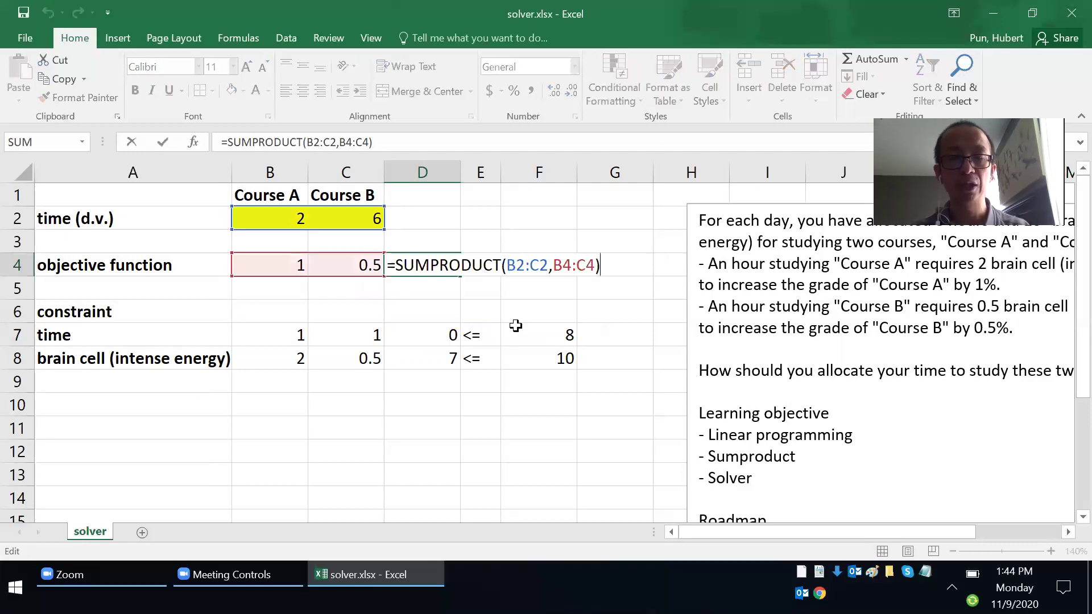
{"action": "left_click", "coordinate": [514, 263]}
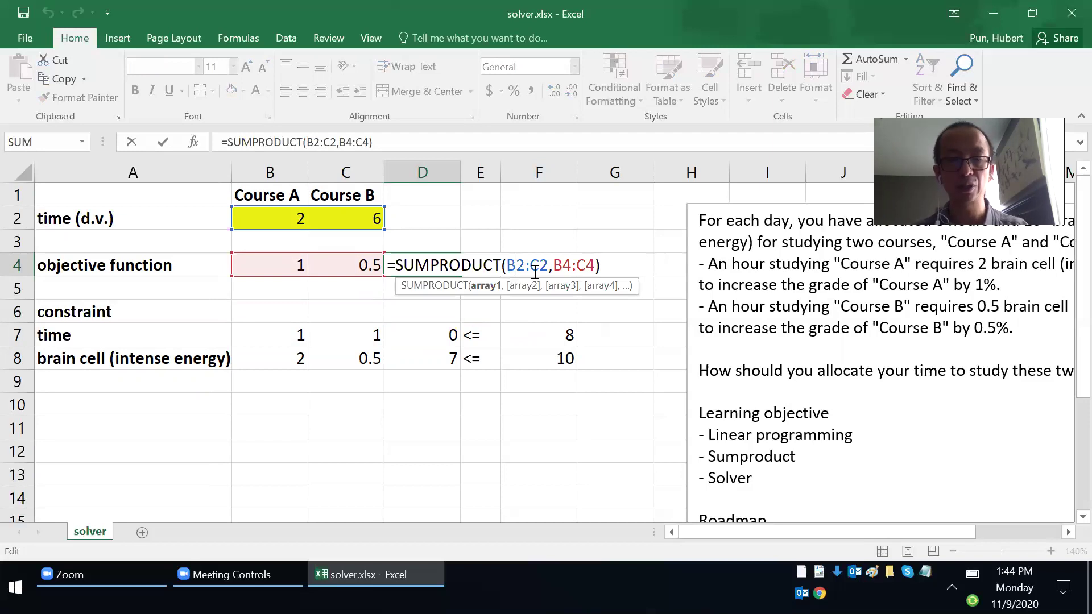
{"action": "type", "text": "$"}
{"action": "key", "text": "Right"}
{"action": "key", "text": "Right"}
{"action": "key", "text": "Right"}
{"action": "key", "text": "Right"}
{"action": "key", "text": "Right"}
{"action": "key", "text": "Right"}
{"action": "key", "text": "Right"}
{"action": "key", "text": "Right"}
{"action": "key", "text": "Right"}
{"action": "key", "text": "Right"}
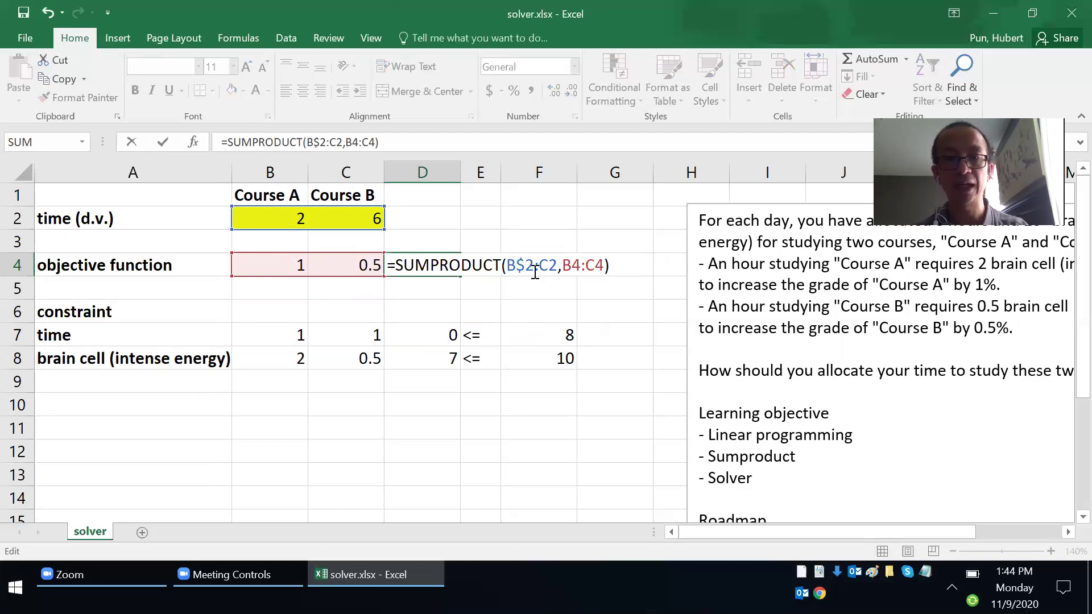
{"action": "key", "text": "Left"}
{"action": "key", "text": "Left"}
{"action": "key", "text": "Left"}
{"action": "key", "text": "Left"}
{"action": "key", "text": "Left"}
{"action": "key", "text": "Left"}
{"action": "key", "text": "Left"}
{"action": "type", "text": "$"}
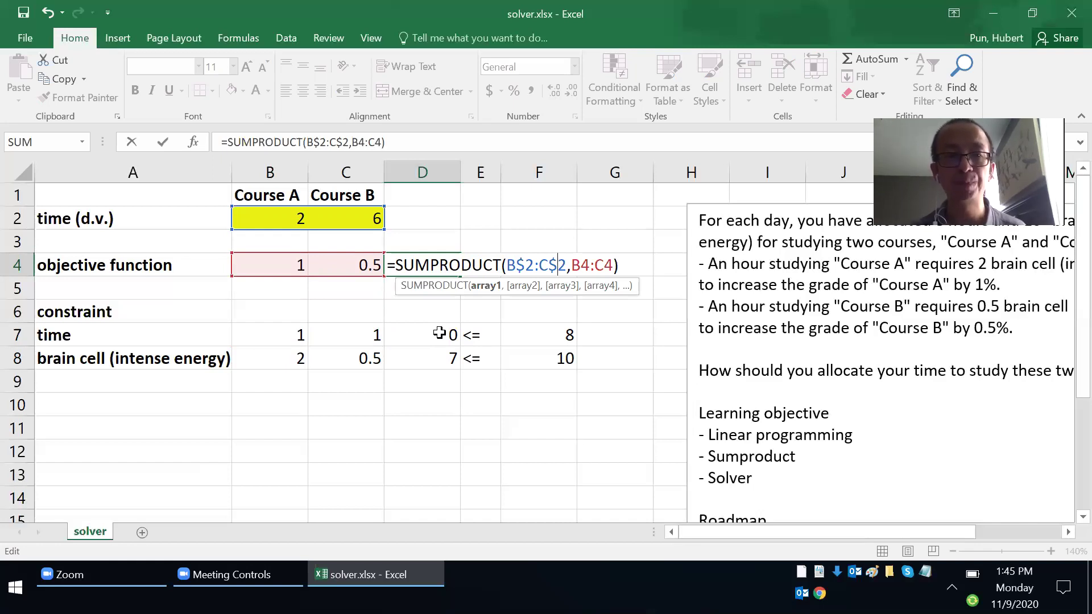
{"action": "key", "text": "Return"}
- Copy the row-locked SUMPRODUCT formula from D4 into the time total in D7 and check its ranges
{"action": "key", "text": "Up"}
{"action": "key", "text": "ctrl+c"}
{"action": "key", "text": "Down"}
{"action": "key", "text": "Down"}
{"action": "key", "text": "Down"}
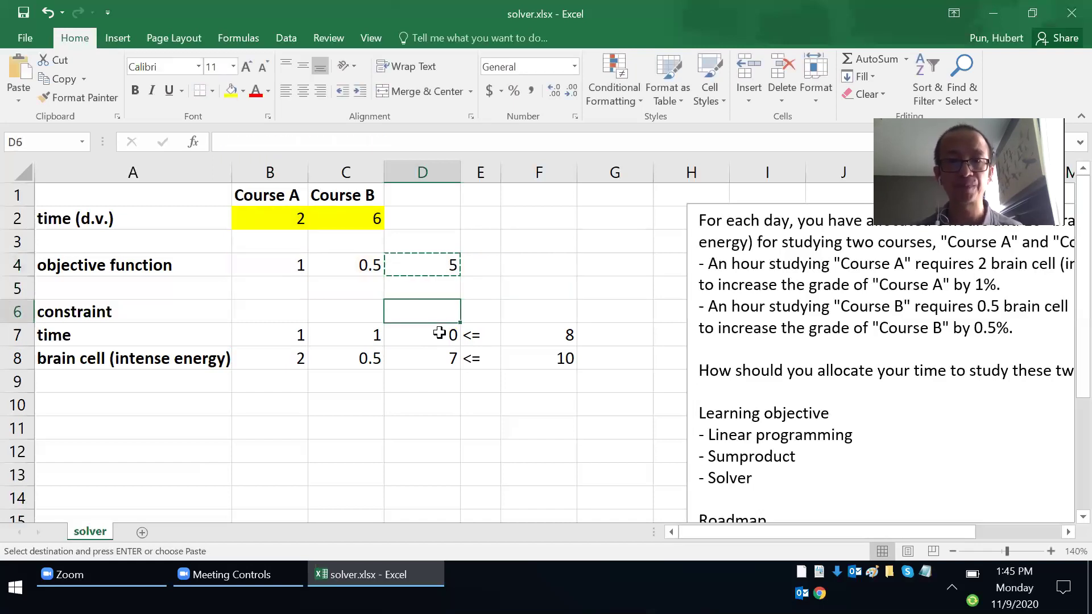
{"action": "key", "text": "Return"}
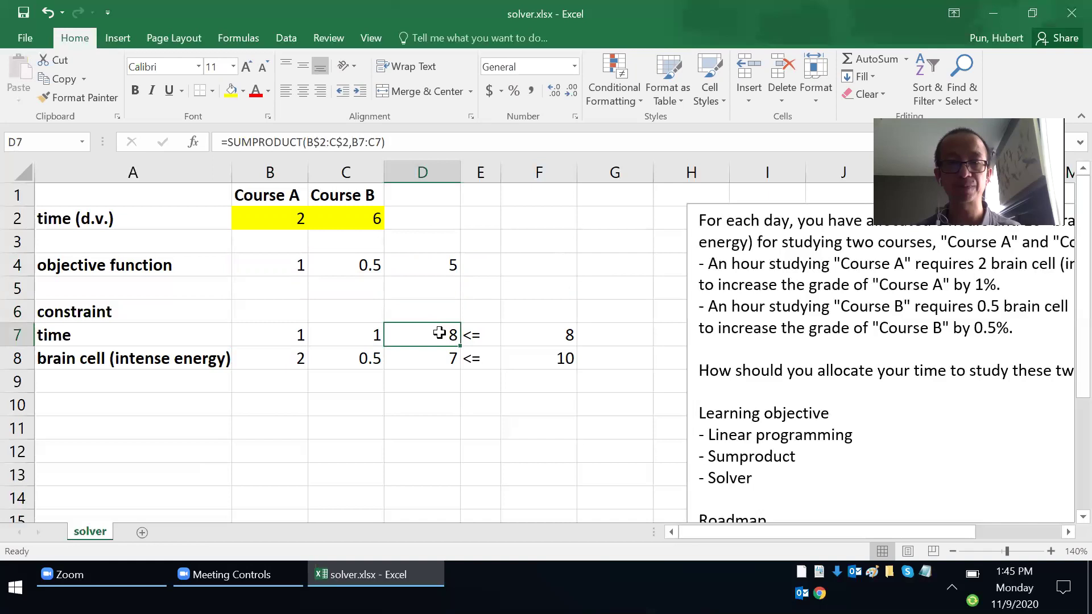
{"action": "double_click", "coordinate": [439, 333]}
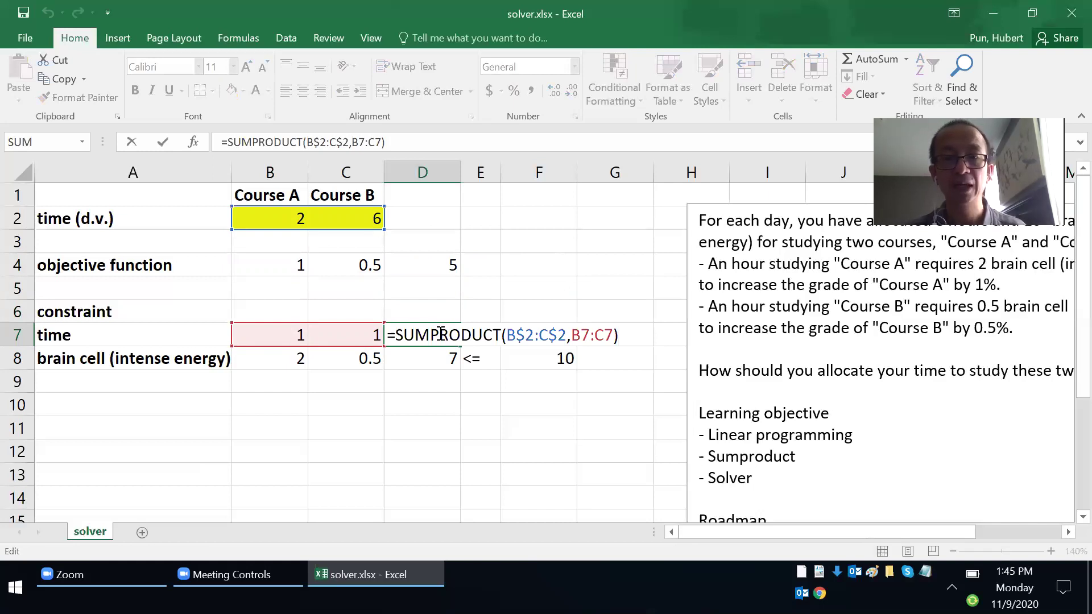
{"action": "key", "text": "Escape"}
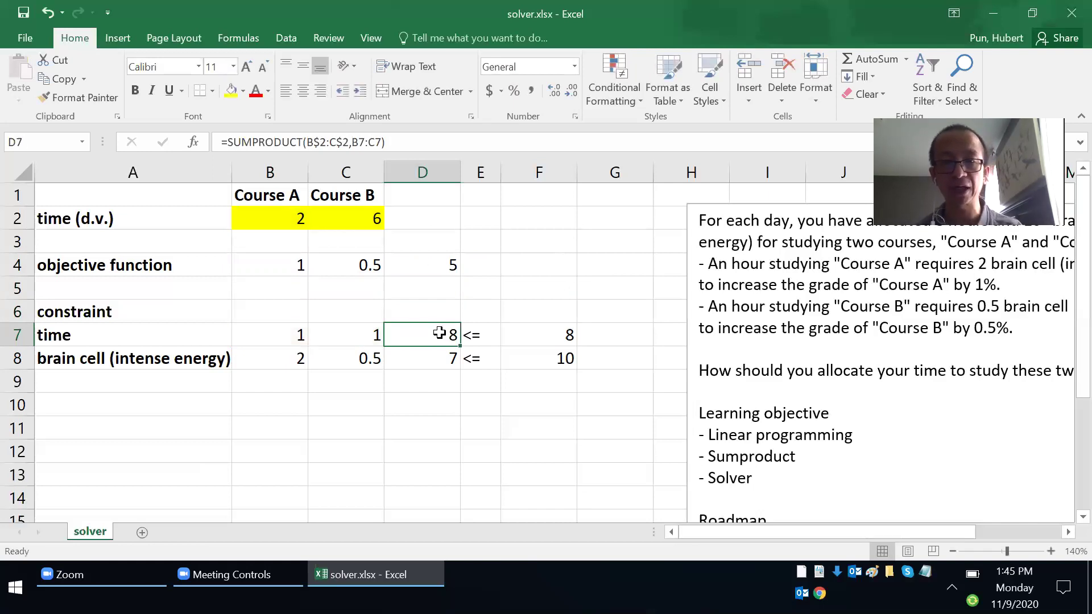
- Copy the time total formula from D7 into the brain cell total in D8 and inspect its ranges
{"action": "key", "text": "ctrl+c"}
{"action": "key", "text": "Down"}
{"action": "key", "text": "Return"}
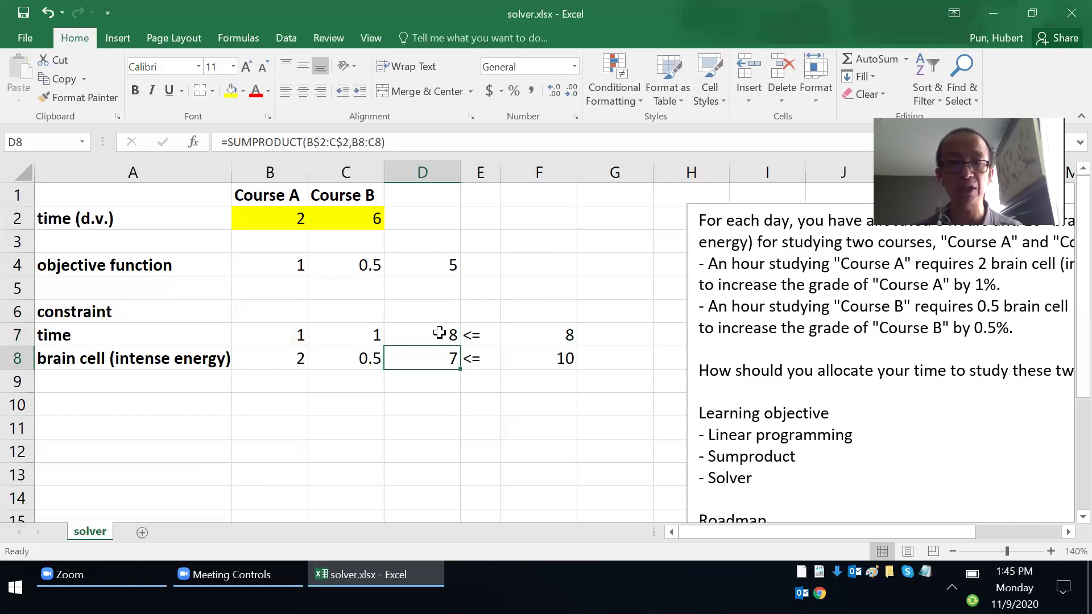
{"action": "key", "text": "F2"}
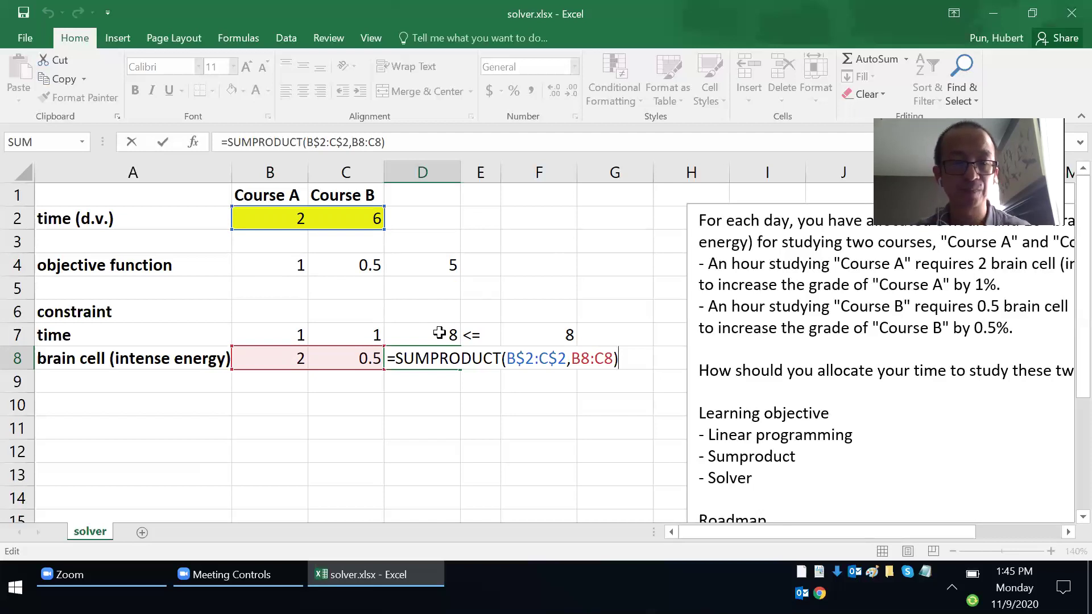
- Check the time constraint total in D7 against the study hours entered in B2 and C2
{"action": "key", "text": "ctrl+Return"}
{"action": "key", "text": "Up"}
{"action": "key", "text": "Left"}
{"action": "key", "text": "Left"}
{"action": "key", "text": "Right"}
{"action": "key", "text": "Left"}
{"action": "key", "text": "Up"}
{"action": "key", "text": "Up"}
{"action": "key", "text": "Up"}
{"action": "key", "text": "Up"}
{"action": "key", "text": "Up"}
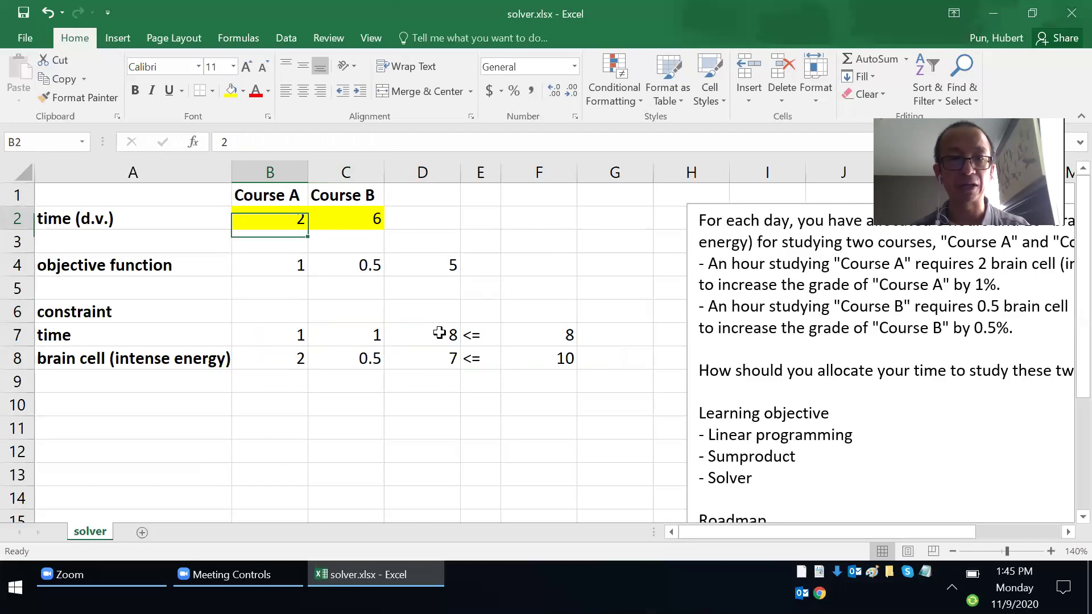
{"action": "key", "text": "Right"}
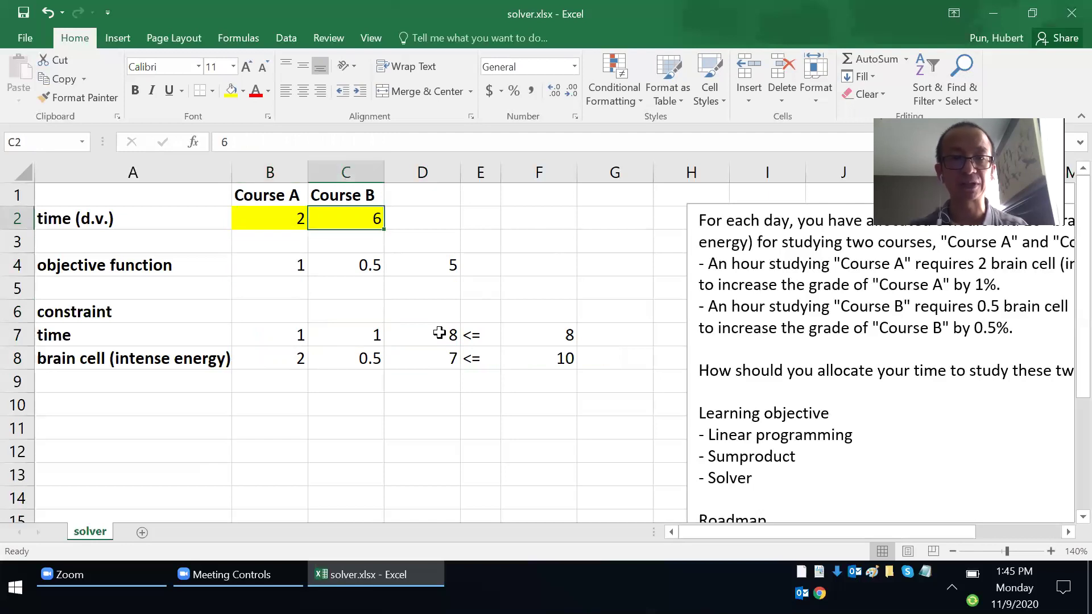
{"action": "left_click", "coordinate": [439, 333]}
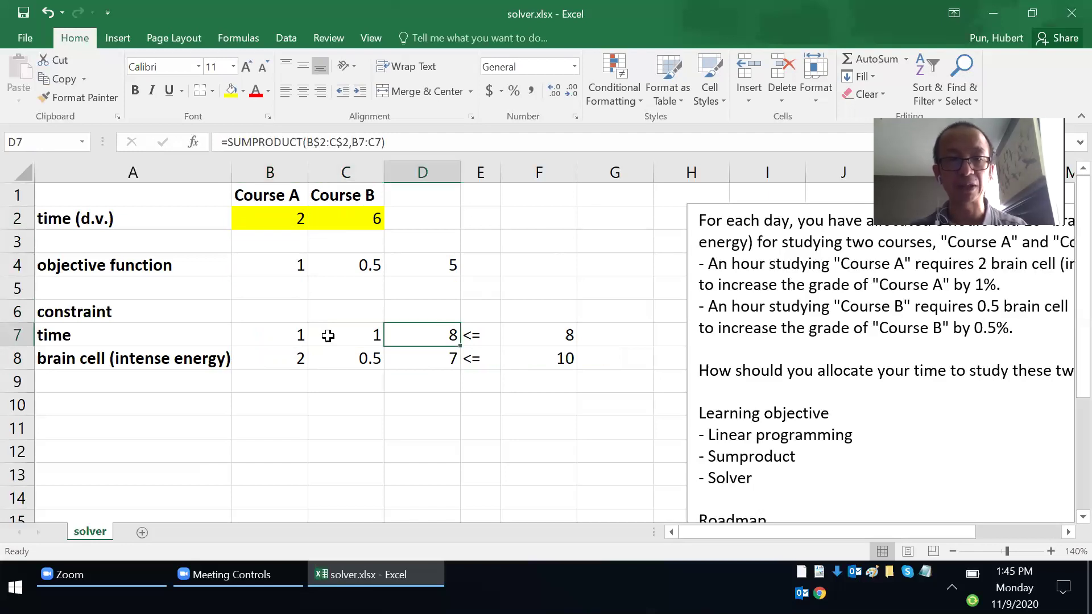
- Check the brain cell total in D8 against the coefficients in B8:C8 and the study times in B2:C2
{"action": "left_click", "coordinate": [290, 355]}
{"action": "left_click", "coordinate": [339, 355]}
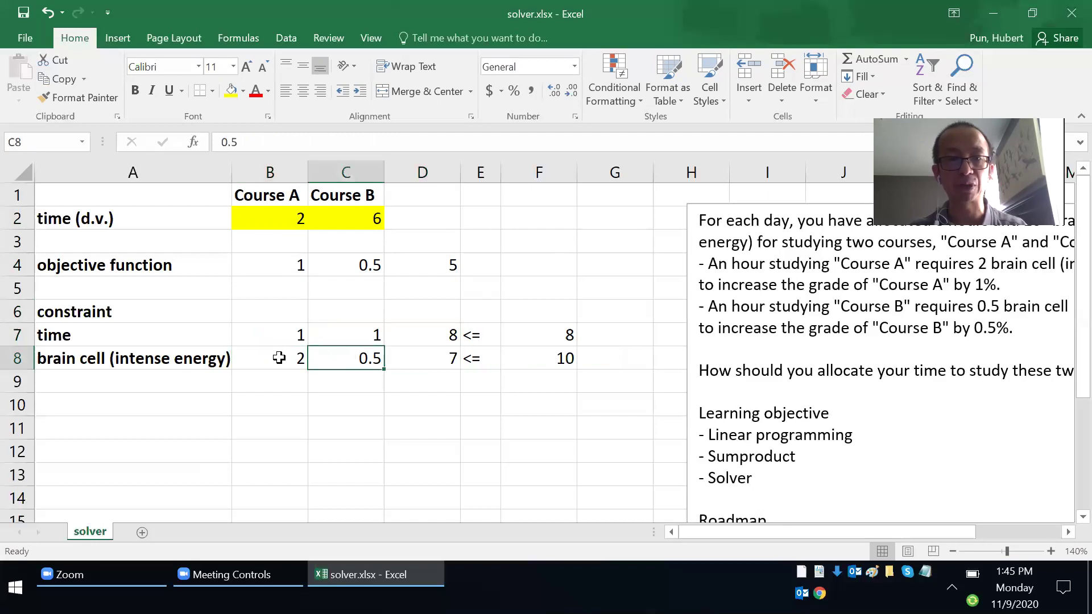
{"action": "left_click", "coordinate": [276, 210]}
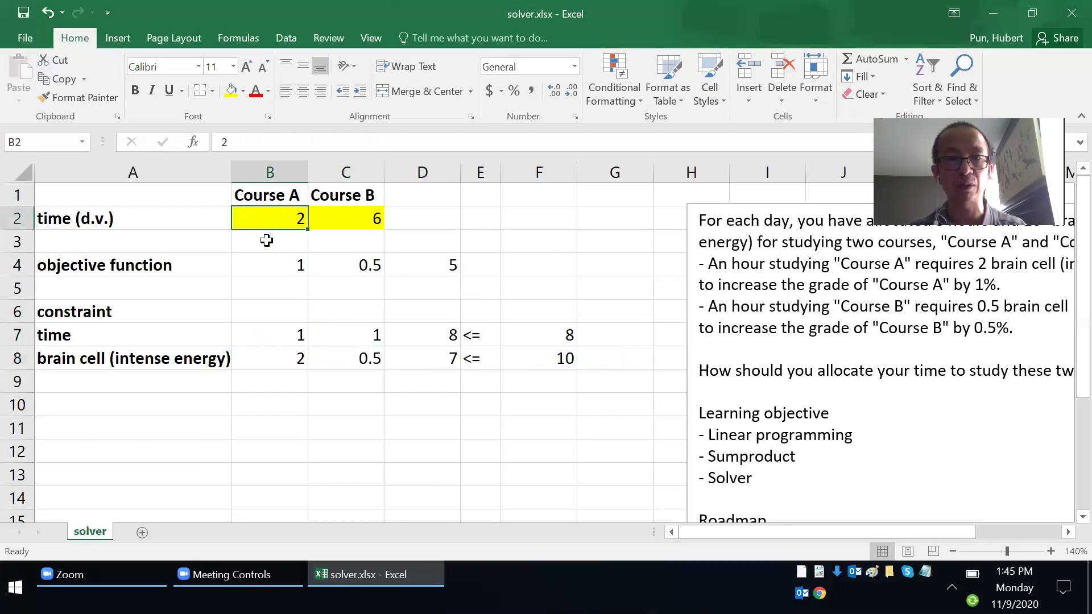
{"action": "left_click", "coordinate": [287, 356]}
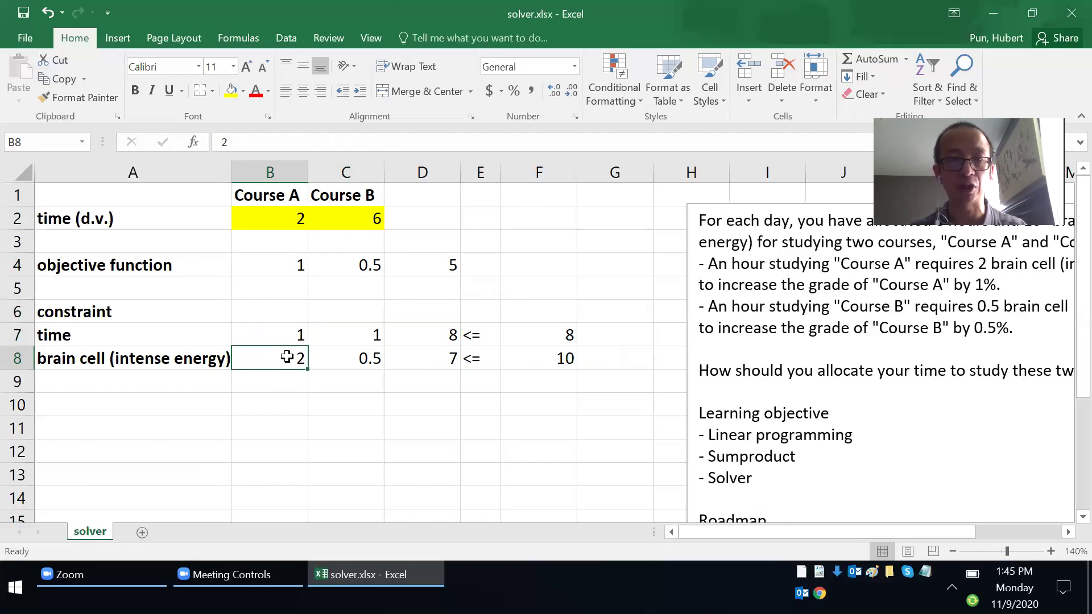
{"action": "left_click", "coordinate": [366, 220]}
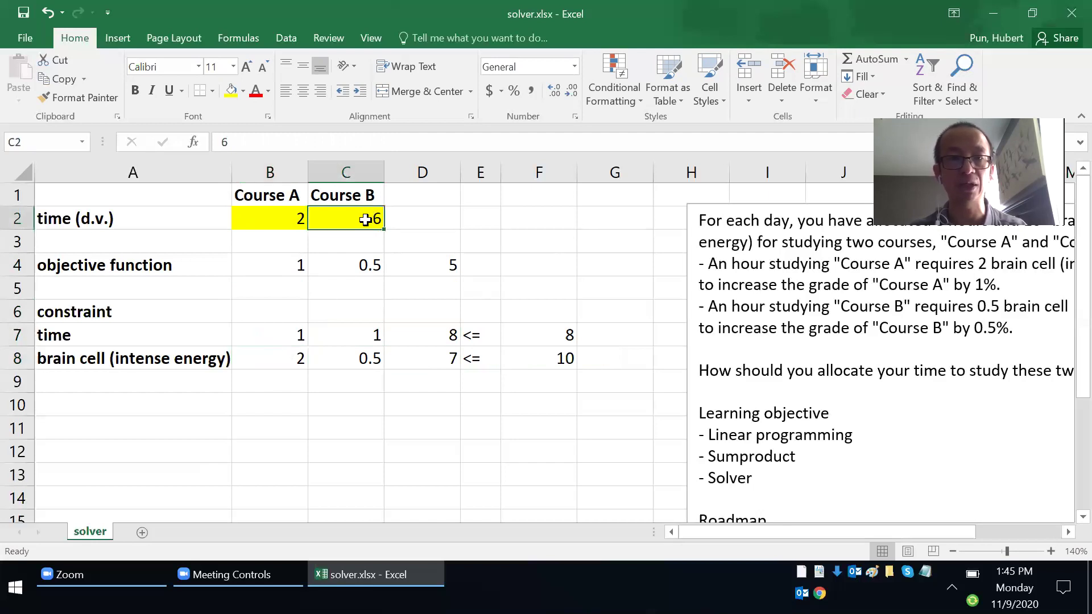
{"action": "left_click", "coordinate": [345, 356]}
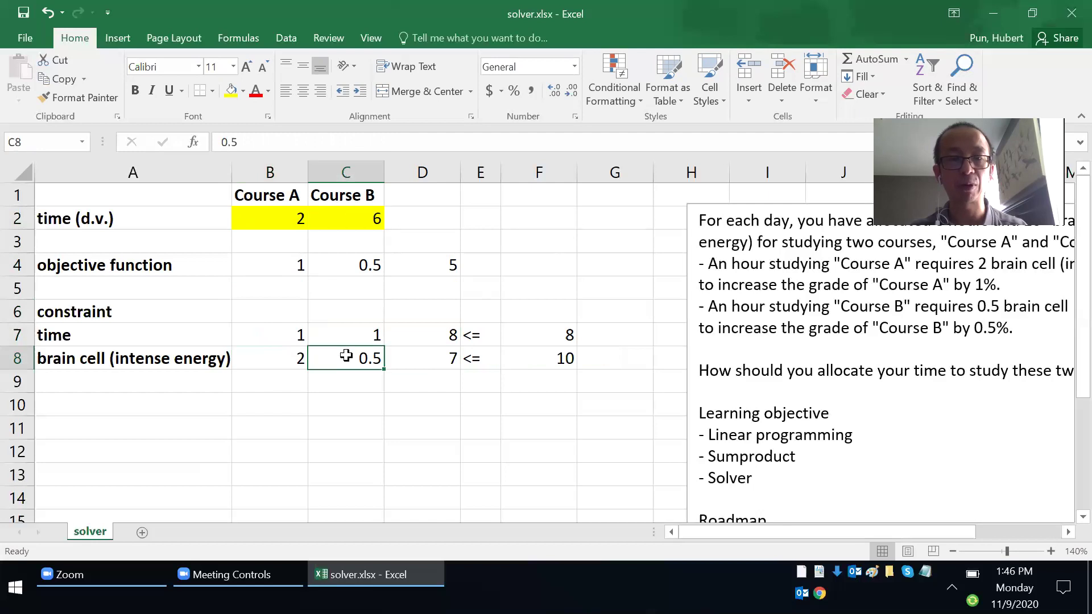
{"action": "left_click", "coordinate": [431, 356]}
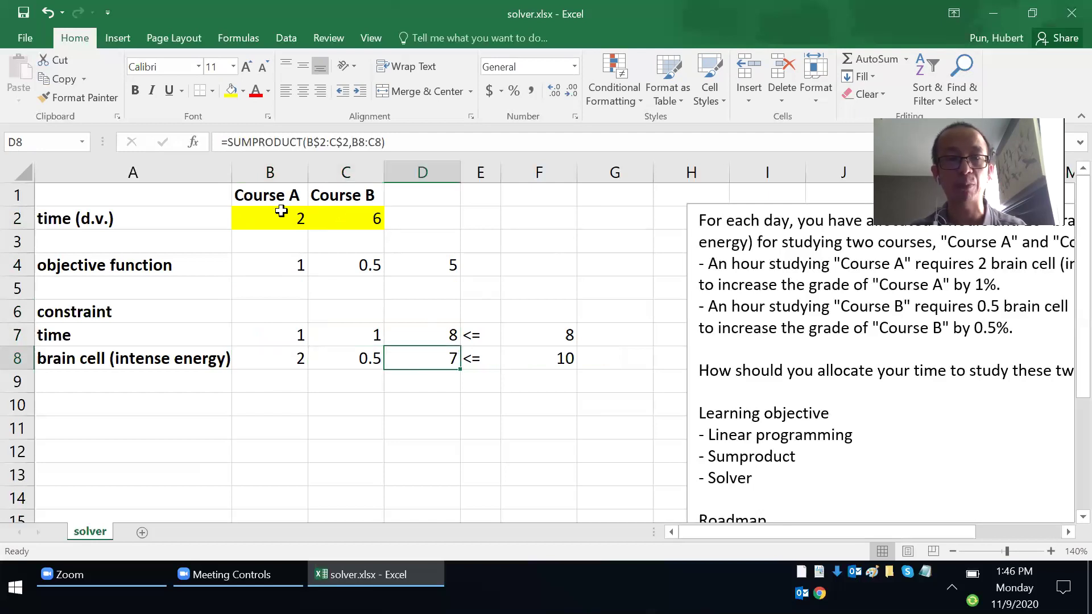
- Format the objective function total in D4 with a yellow fill and red font
{"action": "left_click", "coordinate": [430, 264]}
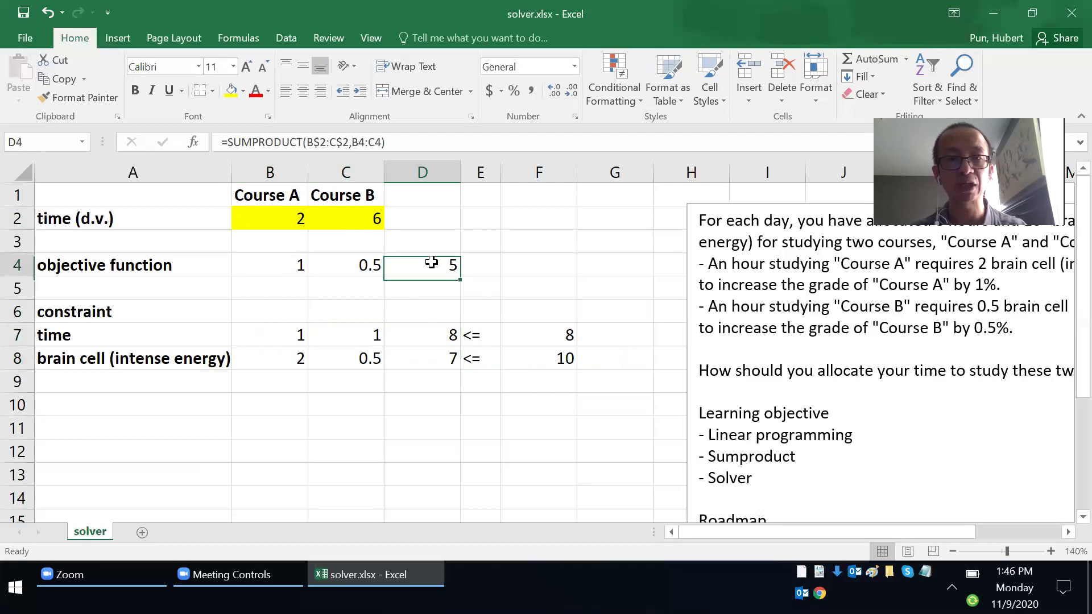
{"action": "left_click", "coordinate": [256, 91]}
{"action": "left_click", "coordinate": [229, 91]}
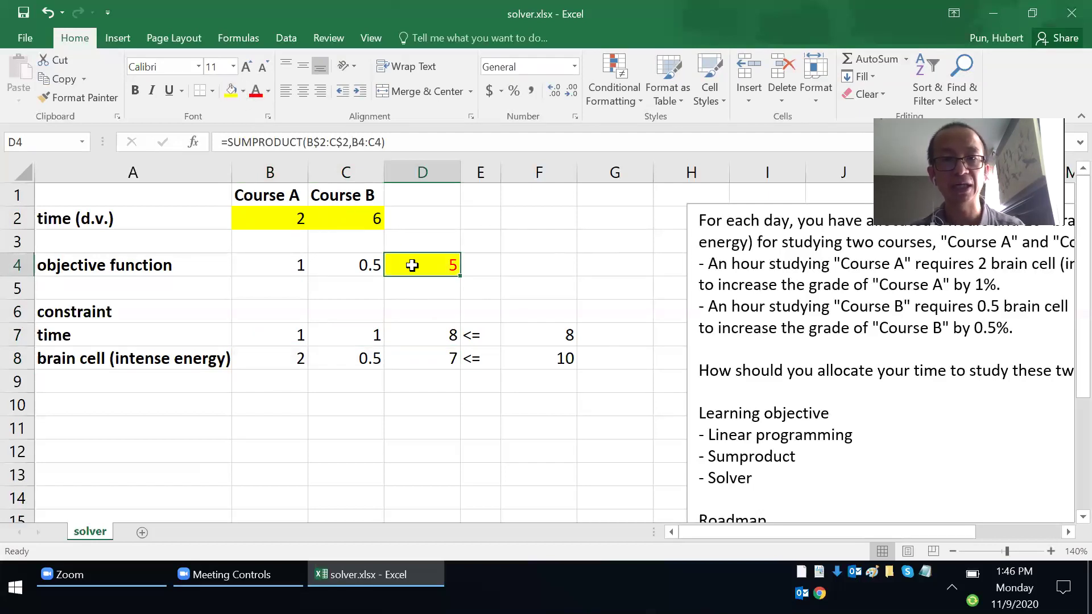
{"action": "left_click", "coordinate": [540, 290]}
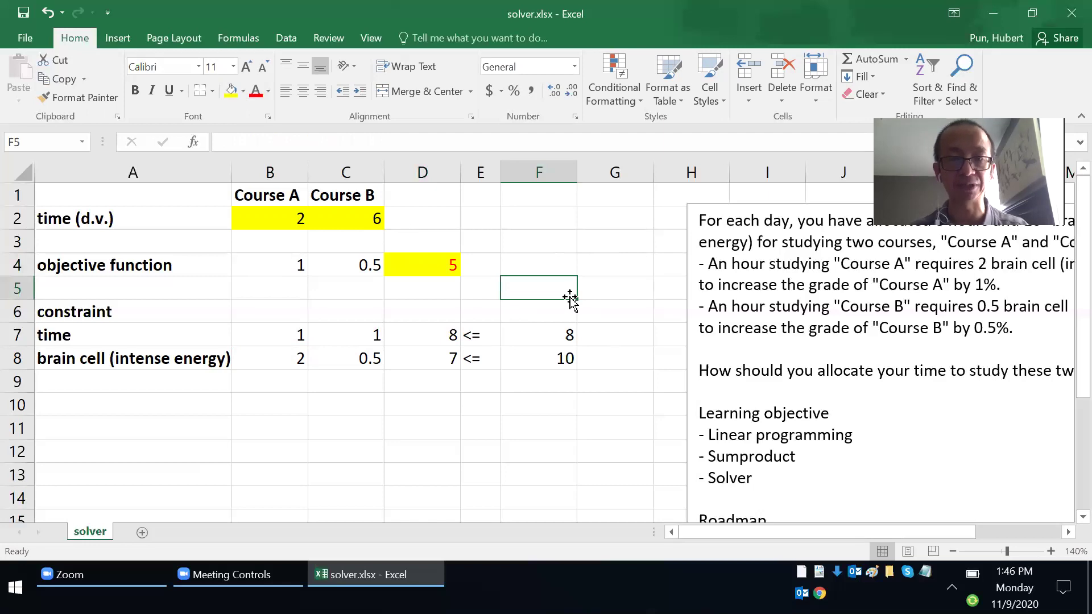
- Set the study times to 1 for Course A in B2 and 7 for Course B in C2, and return to the objective total
{"action": "key", "text": "Left"}
{"action": "key", "text": "Left"}
{"action": "key", "text": "Left"}
{"action": "key", "text": "Left"}
{"action": "key", "text": "Up"}
{"action": "key", "text": "Up"}
{"action": "key", "text": "Up"}
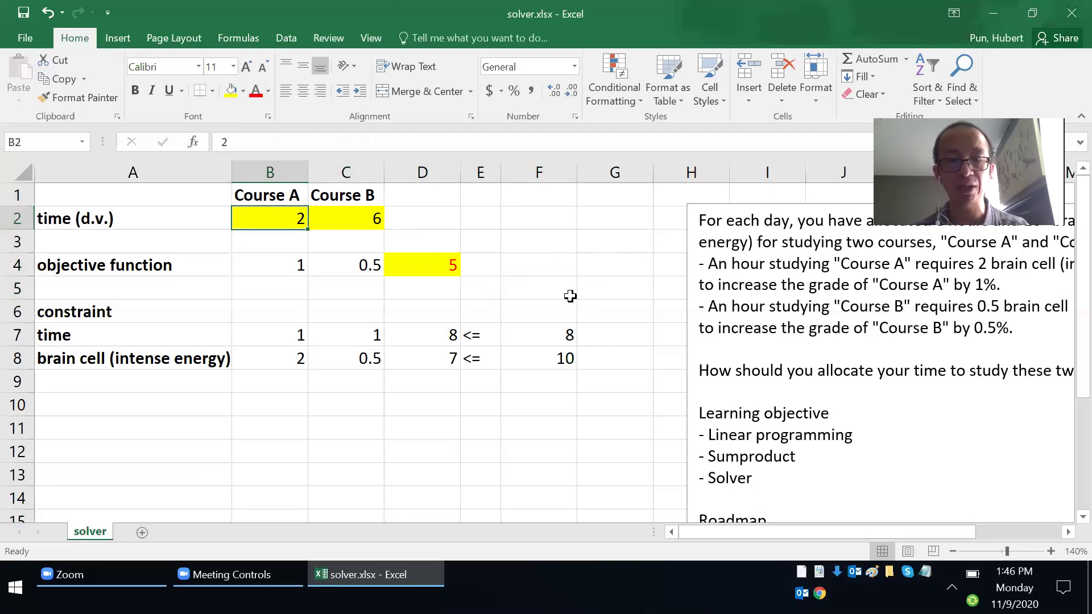
{"action": "type", "text": "1"}
{"action": "key", "text": "Tab"}
{"action": "type", "text": "7"}
{"action": "key", "text": "Tab"}
{"action": "key", "text": "Down"}
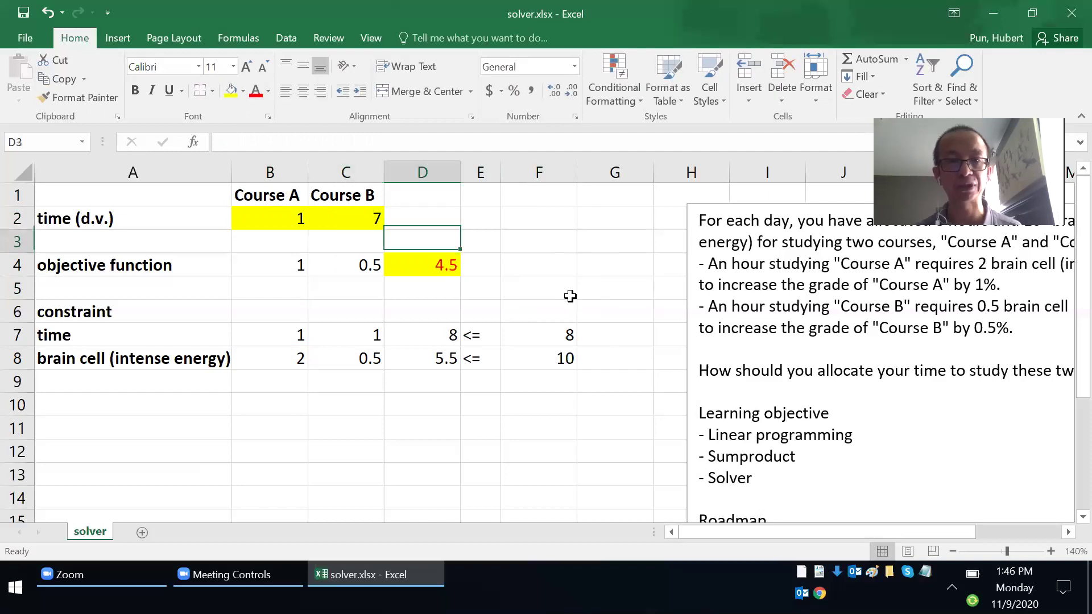
{"action": "key", "text": "Down"}
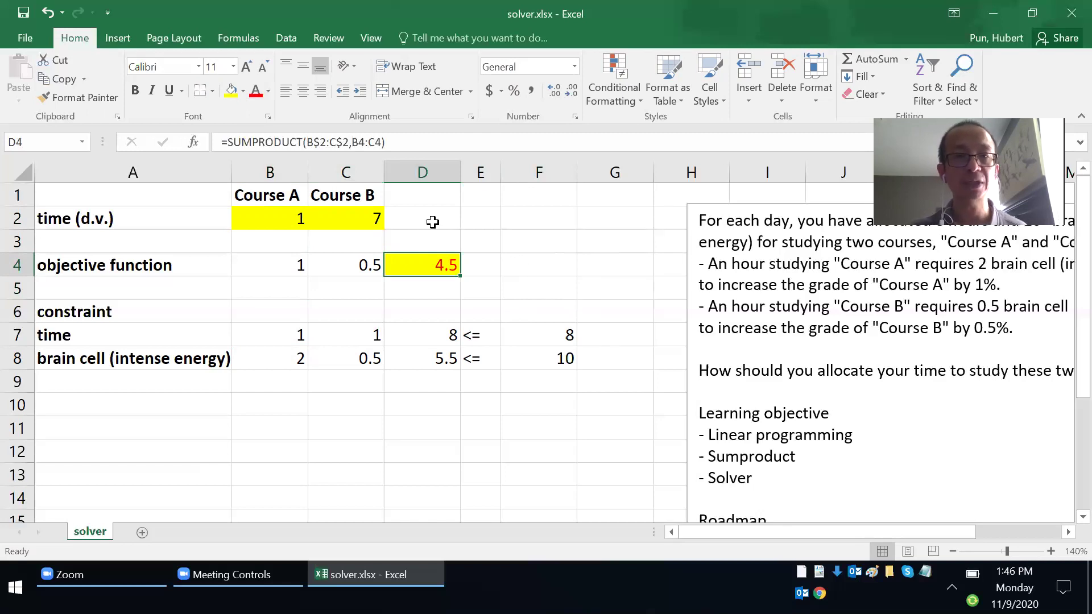
- Check in the Excel add-ins list that the Solver Add-in is enabled and accept the selection
{"action": "left_click", "coordinate": [23, 38]}
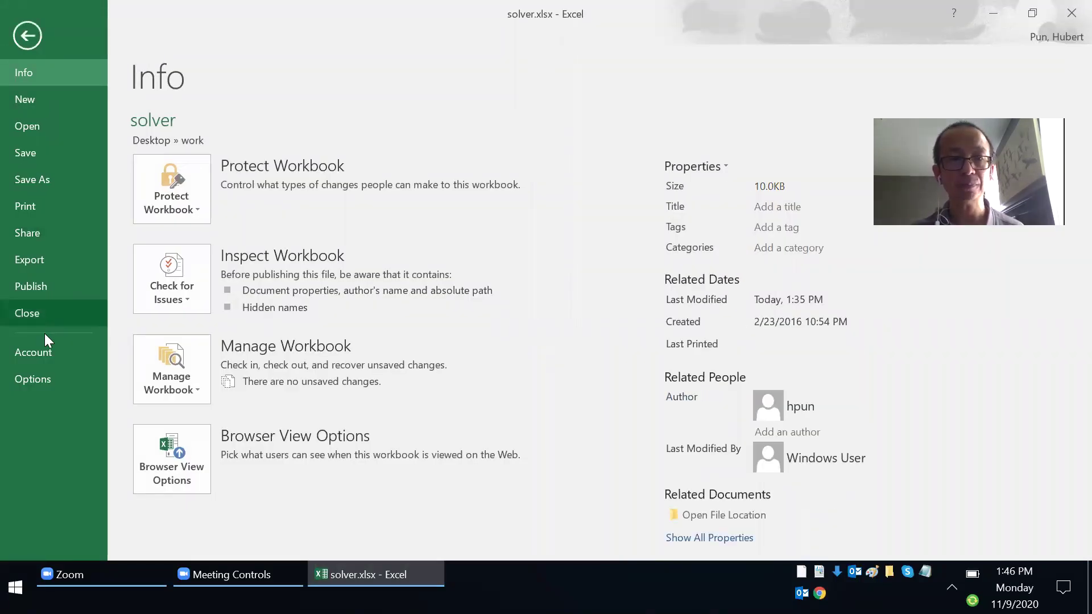
{"action": "left_click", "coordinate": [43, 377]}
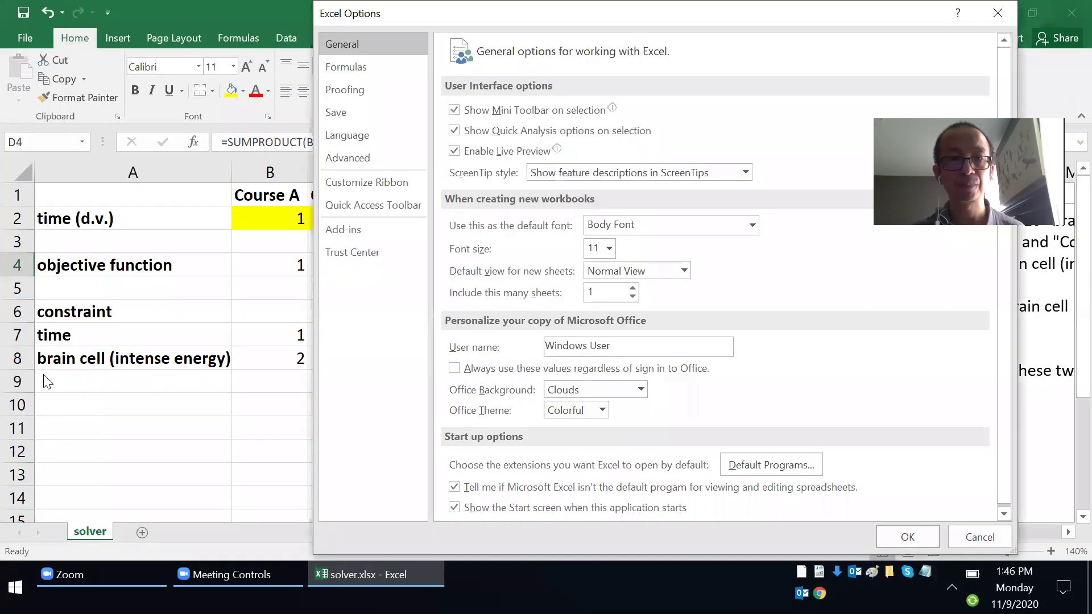
{"action": "left_click", "coordinate": [333, 233]}
{"action": "left_click_drag", "start_coordinate": [453, 10], "coordinate": [264, 0]}
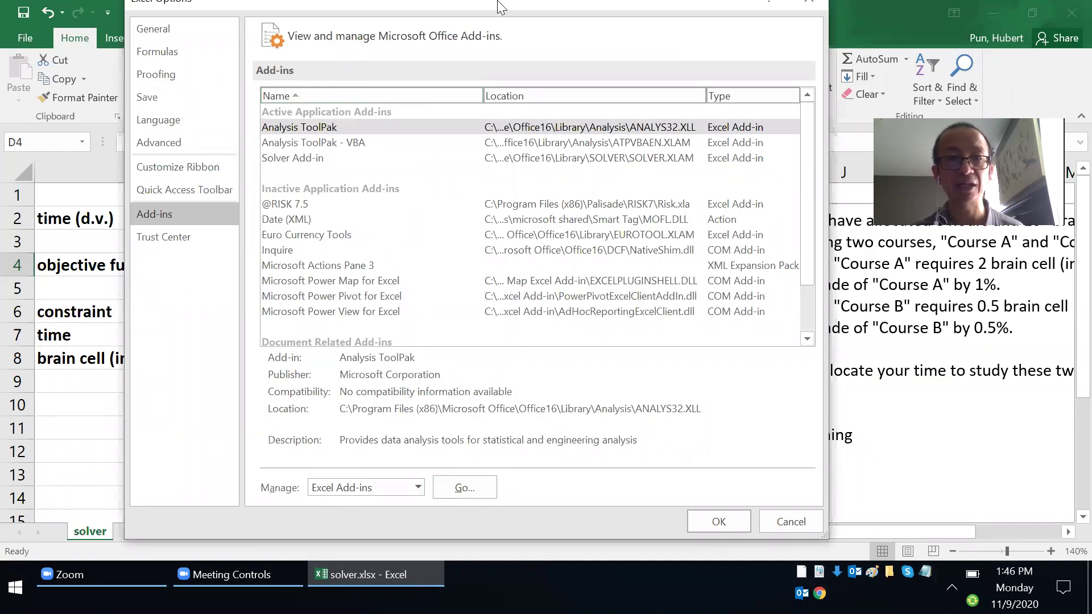
{"action": "left_click_drag", "start_coordinate": [498, 6], "coordinate": [729, 7]}
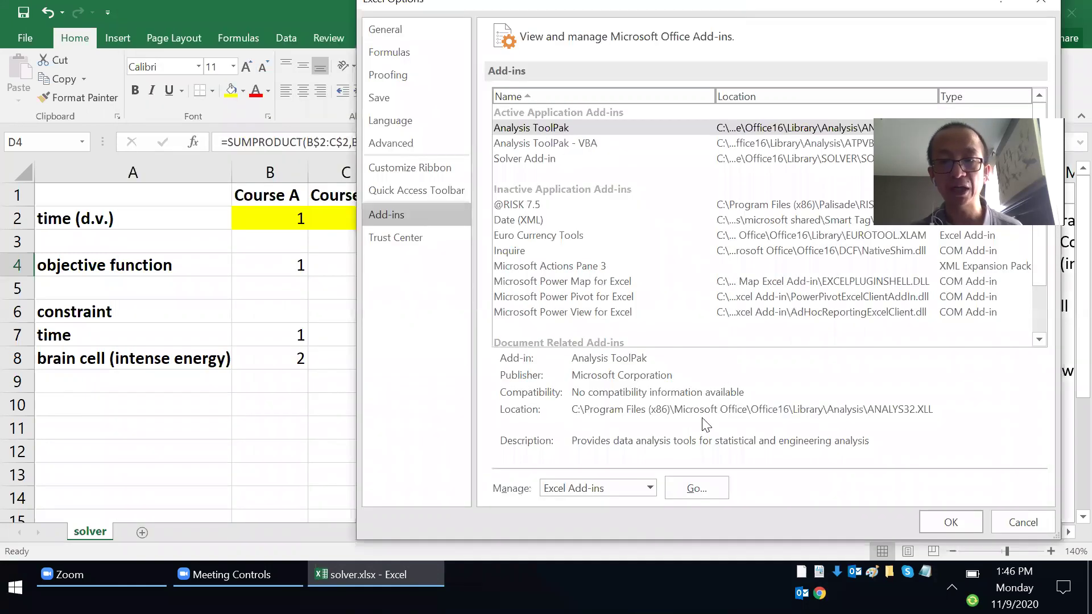
{"action": "left_click", "coordinate": [696, 488]}
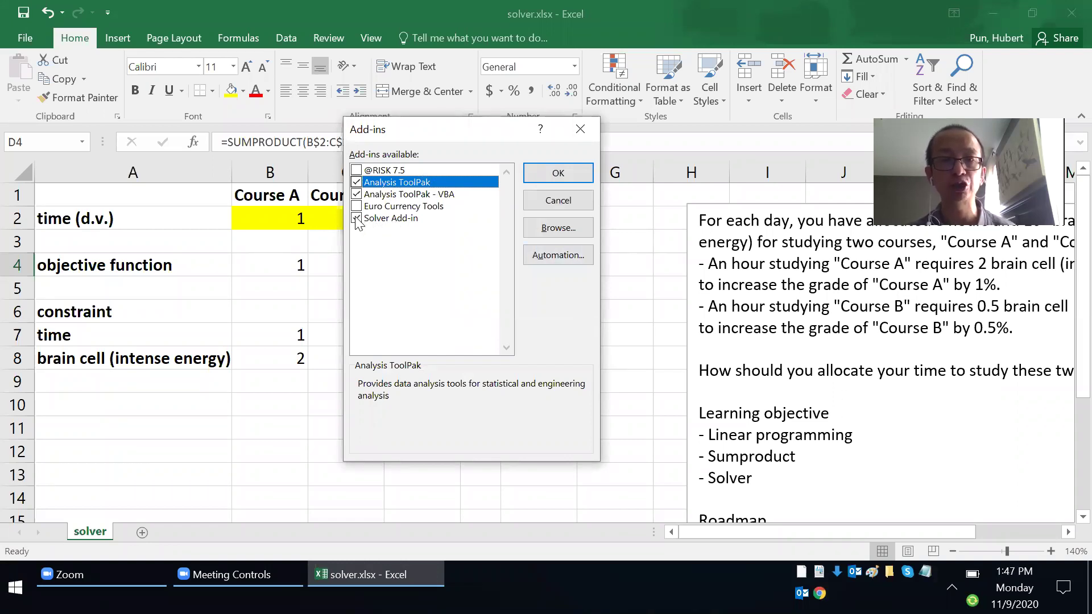
{"action": "left_click", "coordinate": [542, 174]}
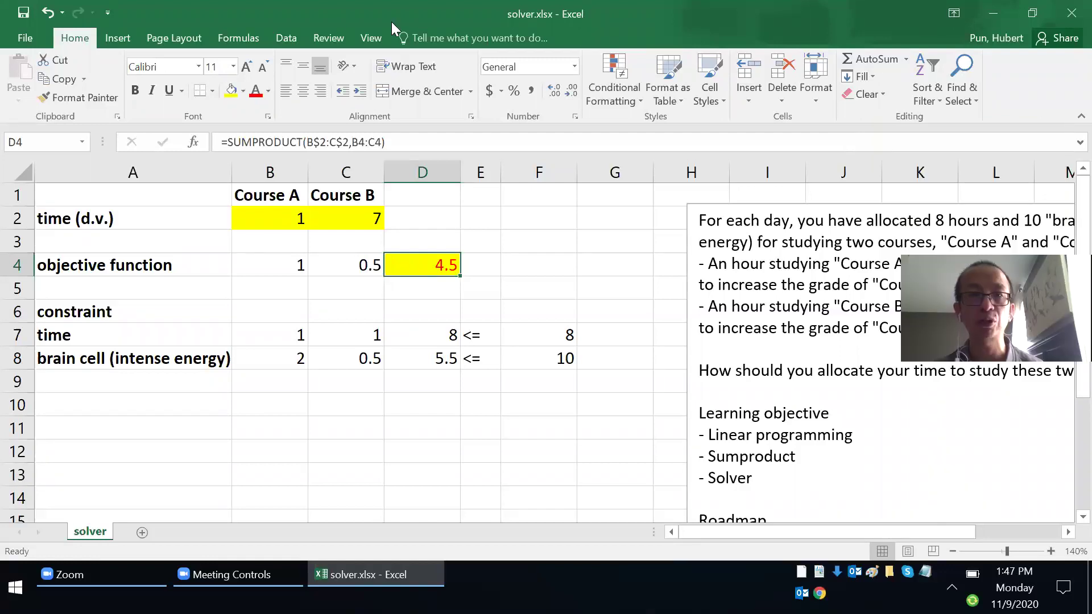
- Open Solver and reset all its options and cell selections
{"action": "left_click", "coordinate": [285, 38]}
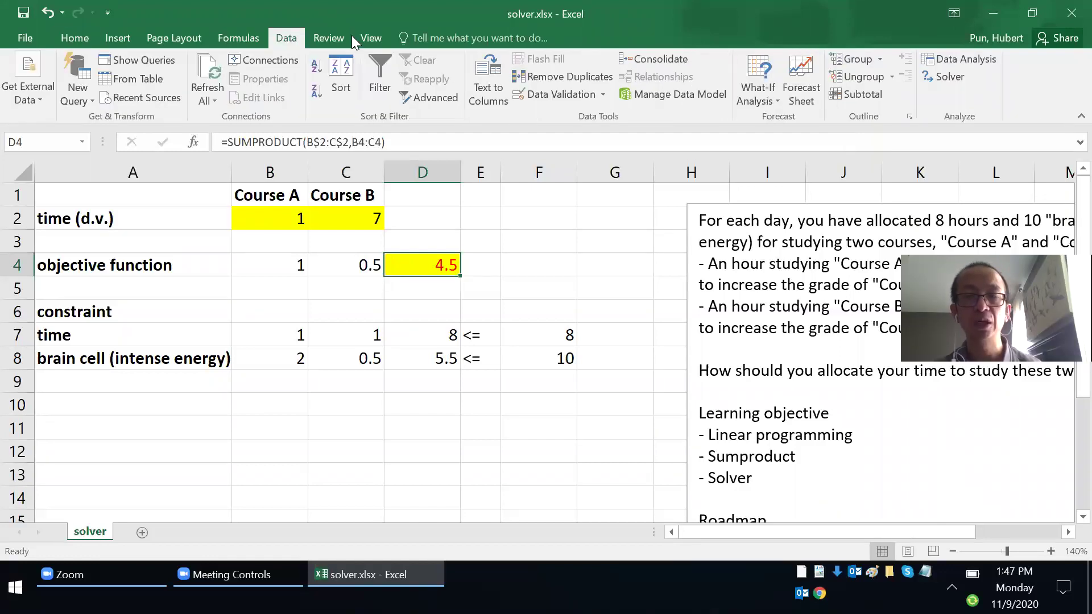
{"action": "left_click", "coordinate": [942, 75]}
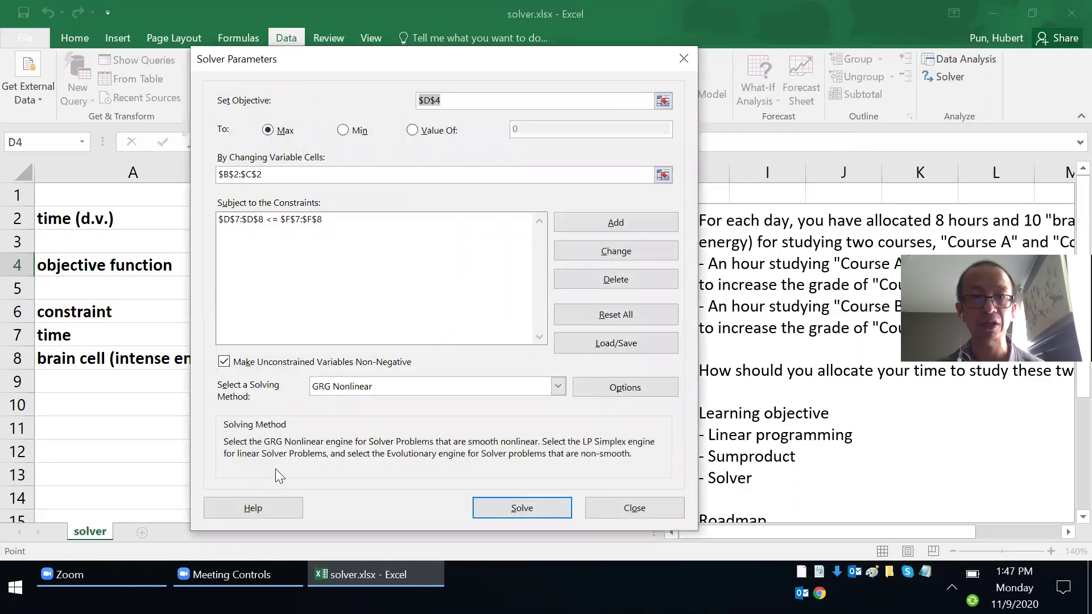
{"action": "left_click", "coordinate": [604, 316]}
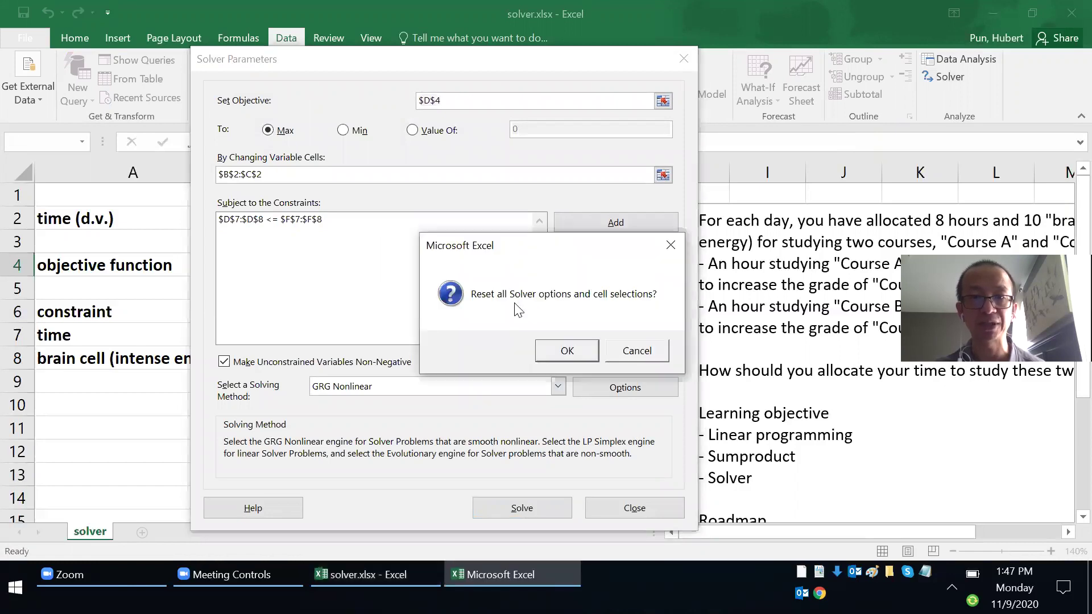
{"action": "left_click", "coordinate": [566, 348]}
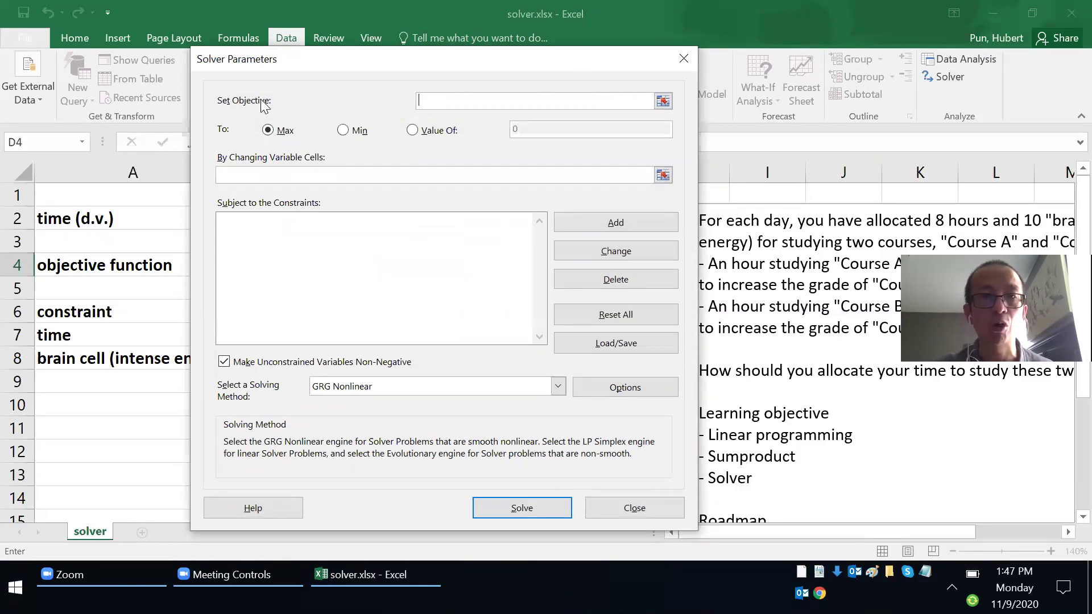
- Set the Solver objective to the objective function total in cell D4
{"action": "left_click", "coordinate": [663, 101]}
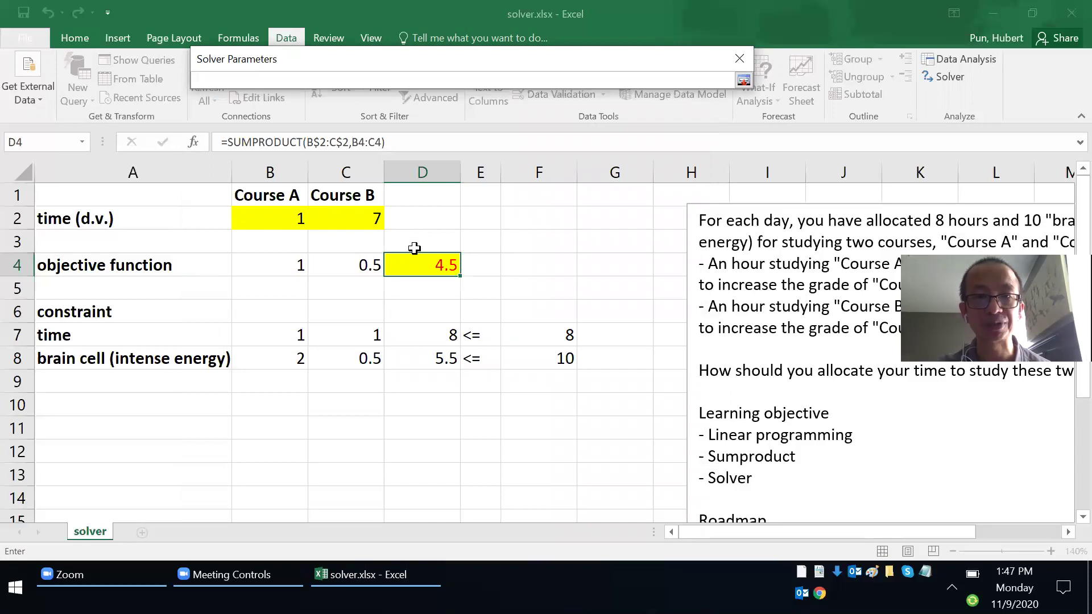
{"action": "left_click", "coordinate": [407, 265]}
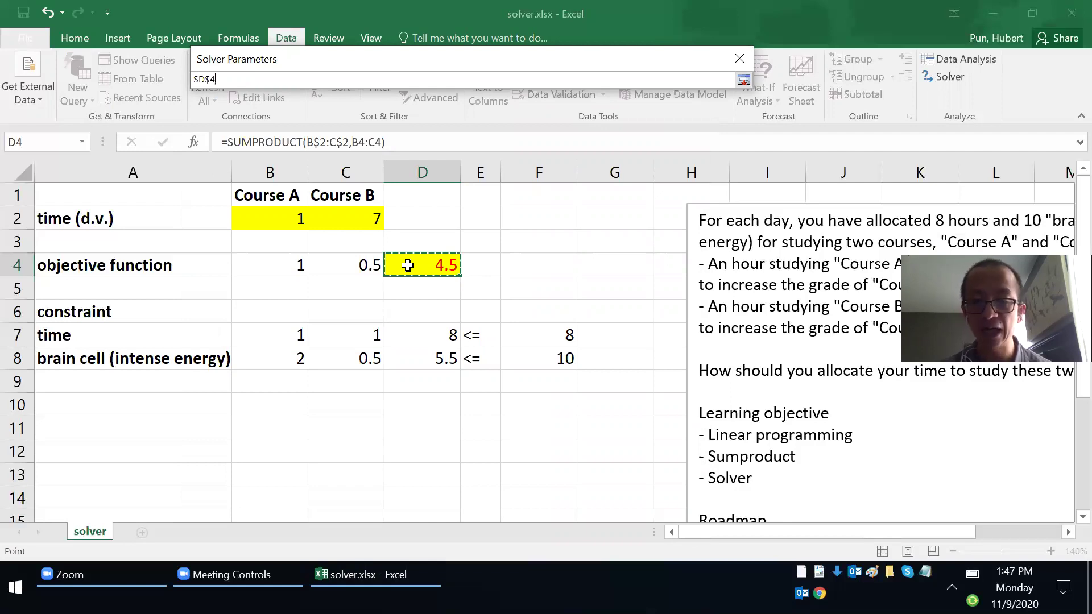
{"action": "key", "text": "Return"}
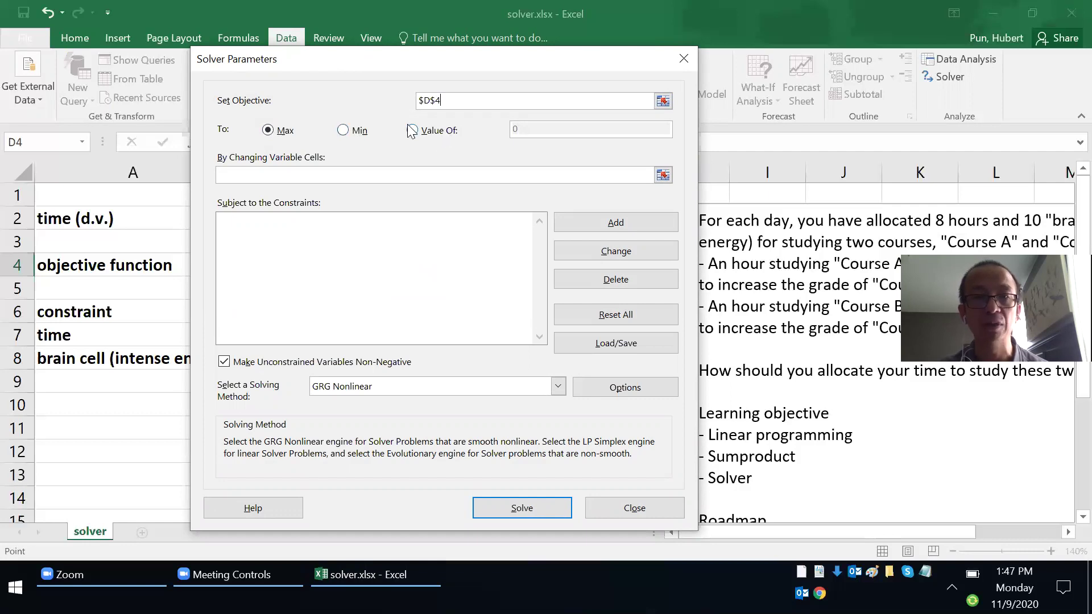
{"action": "key", "text": "BackSpace"}
{"action": "key", "text": "BackSpace"}
{"action": "key", "text": "BackSpace"}
{"action": "key", "text": "BackSpace"}
{"action": "key", "text": "ctrl+z"}
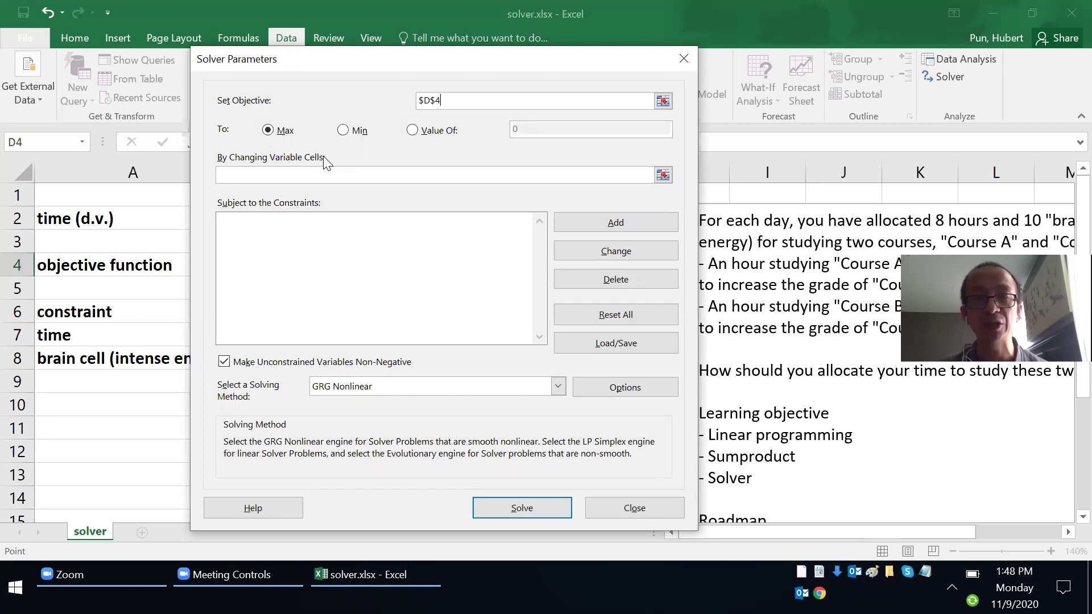
- Set the Solver's changing variable cells to the study times in B2:C2
{"action": "left_click", "coordinate": [663, 175]}
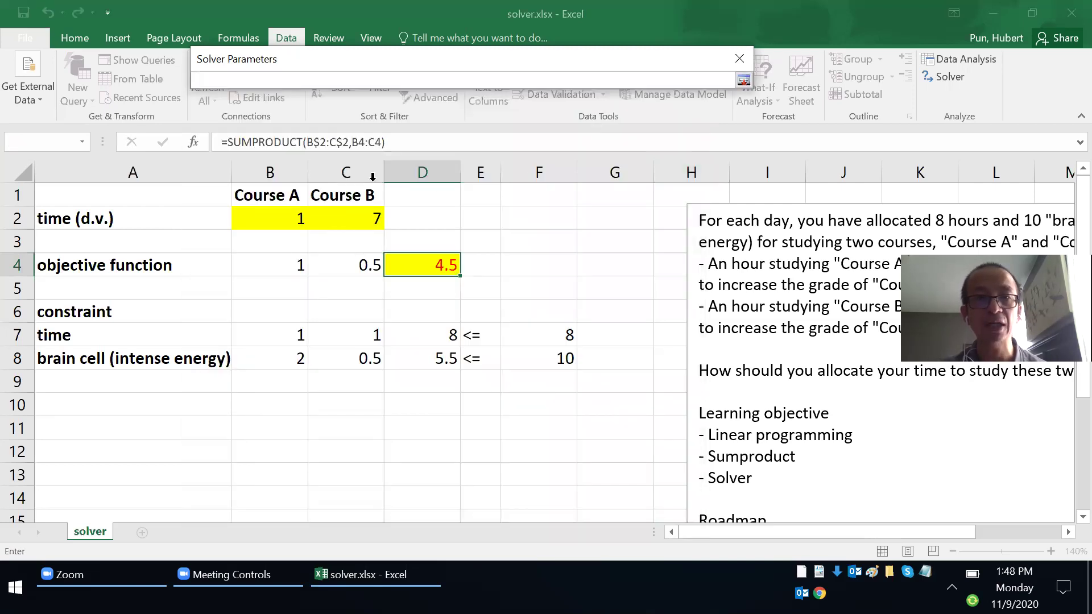
{"action": "left_click_drag", "start_coordinate": [267, 208], "coordinate": [377, 216]}
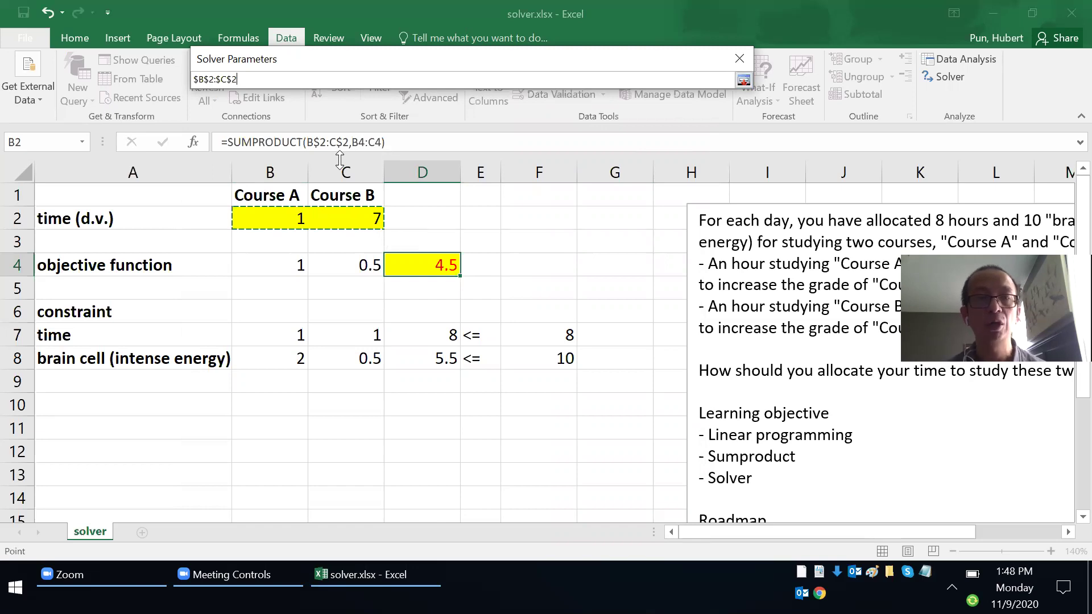
{"action": "key", "text": "Return"}
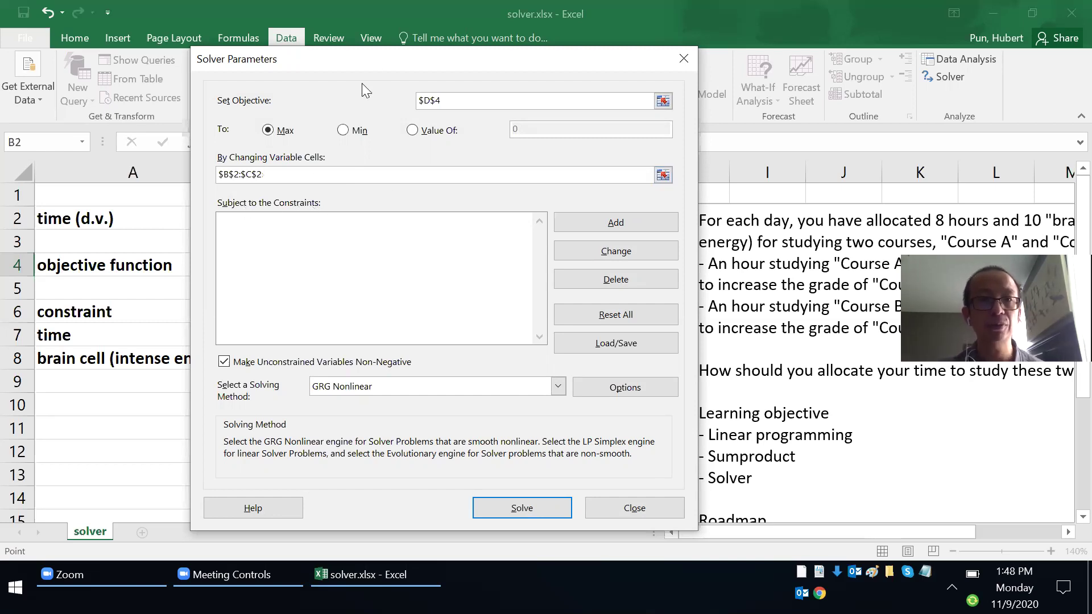
{"action": "left_click_drag", "start_coordinate": [583, 57], "coordinate": [910, 57]}
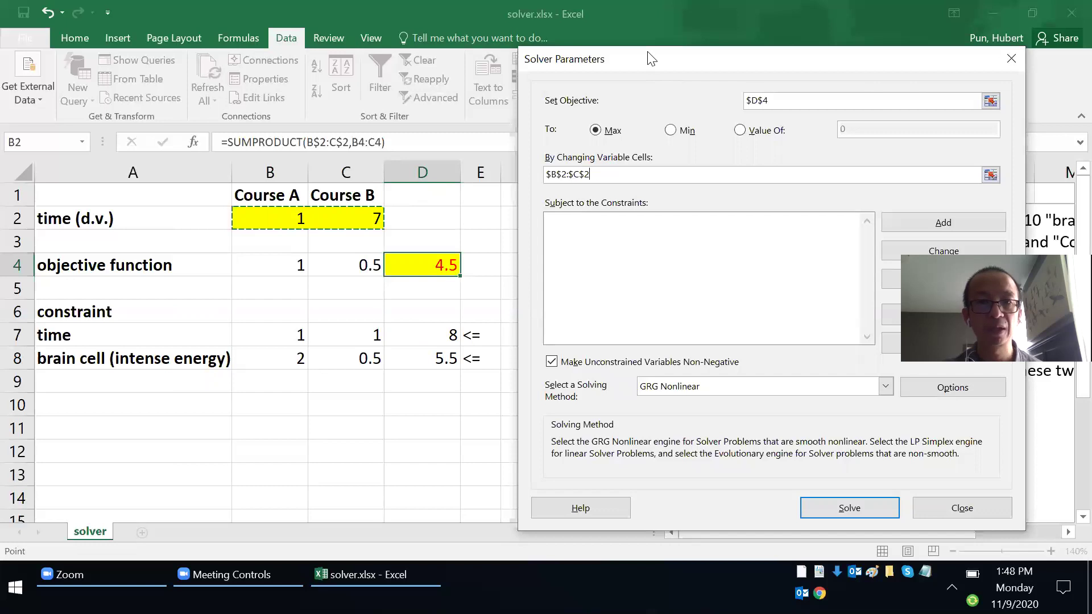
{"action": "left_click_drag", "start_coordinate": [651, 59], "coordinate": [763, 49]}
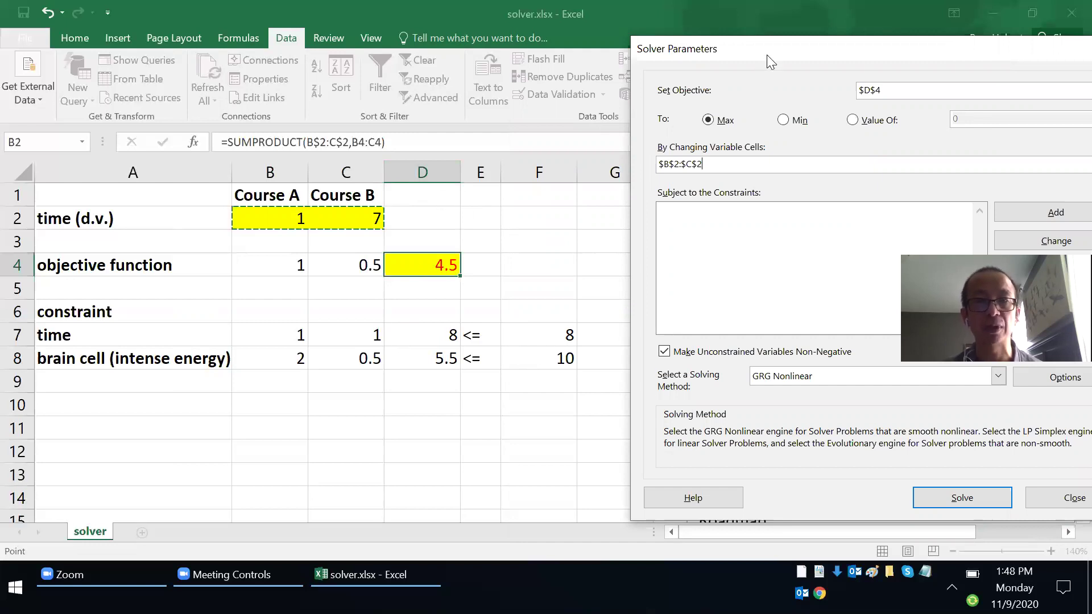
{"action": "left_click_drag", "start_coordinate": [767, 55], "coordinate": [447, 12]}
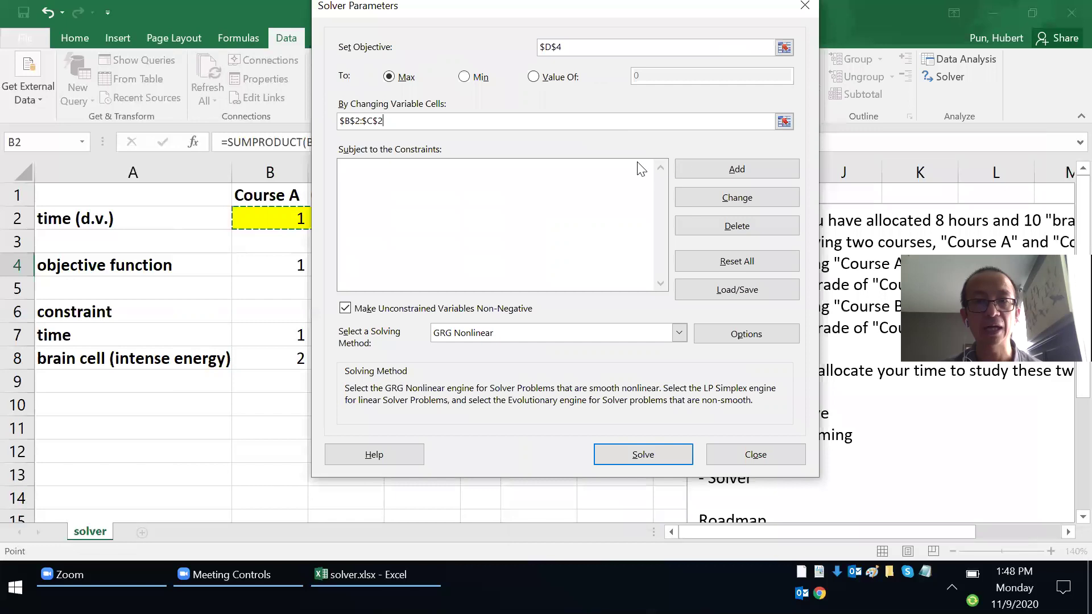
- Add a Solver constraint requiring the totals in D7:D8 to be <= the limits in F7:F8
{"action": "left_click", "coordinate": [736, 171]}
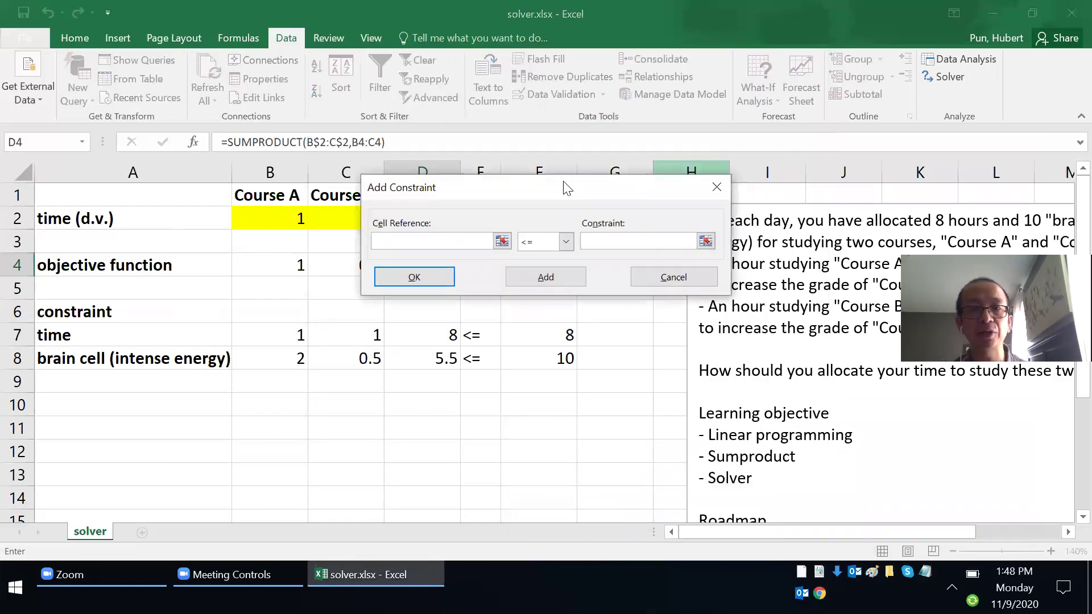
{"action": "left_click_drag", "start_coordinate": [567, 188], "coordinate": [595, 74]}
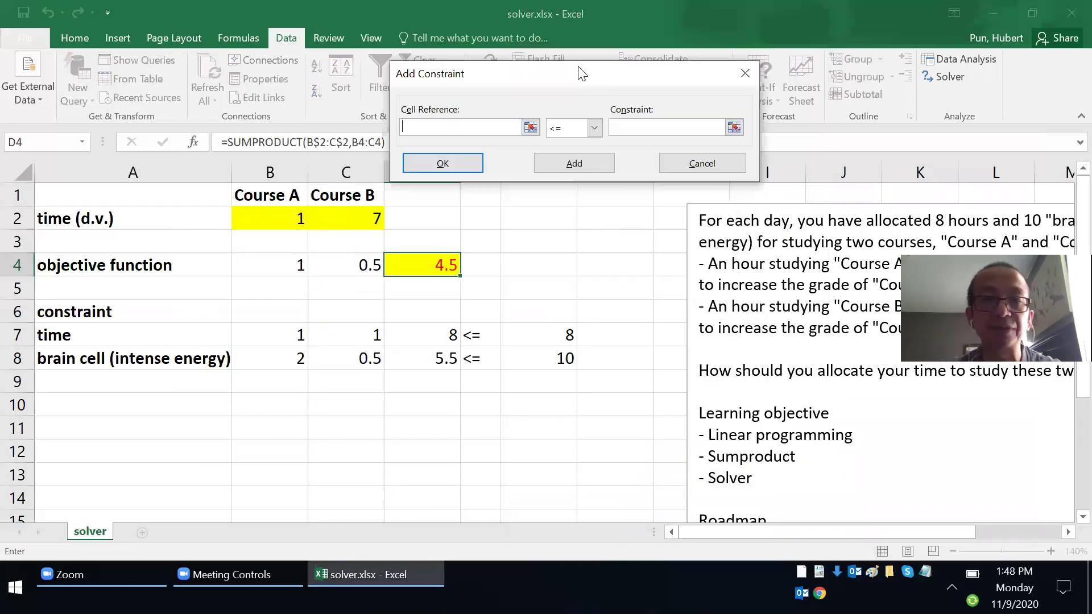
{"action": "left_click", "coordinate": [530, 126]}
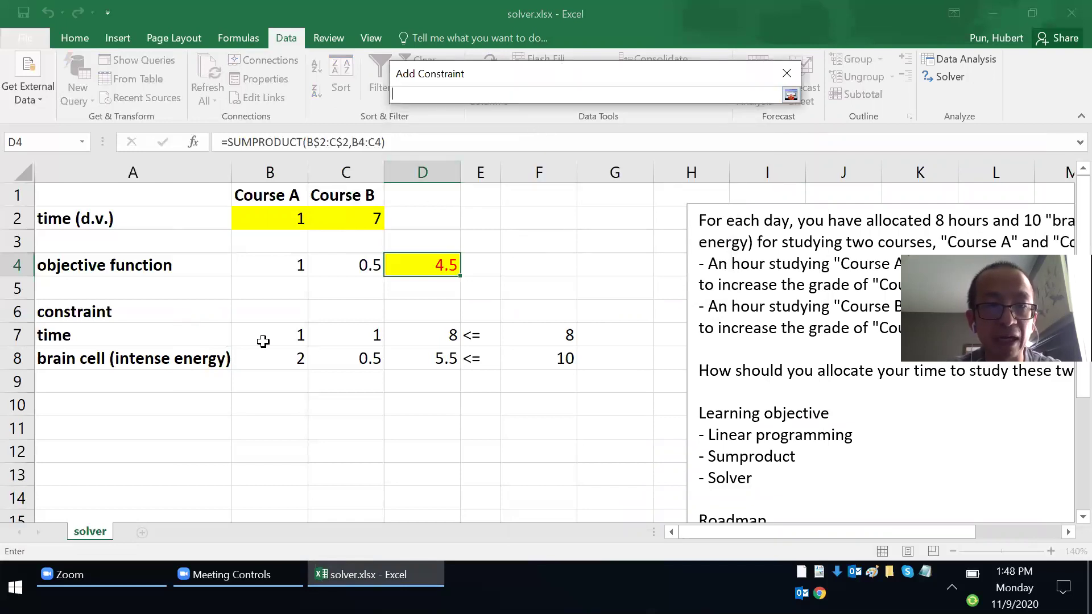
{"action": "left_click", "coordinate": [419, 335]}
{"action": "left_click_drag", "start_coordinate": [415, 351], "coordinate": [414, 356]}
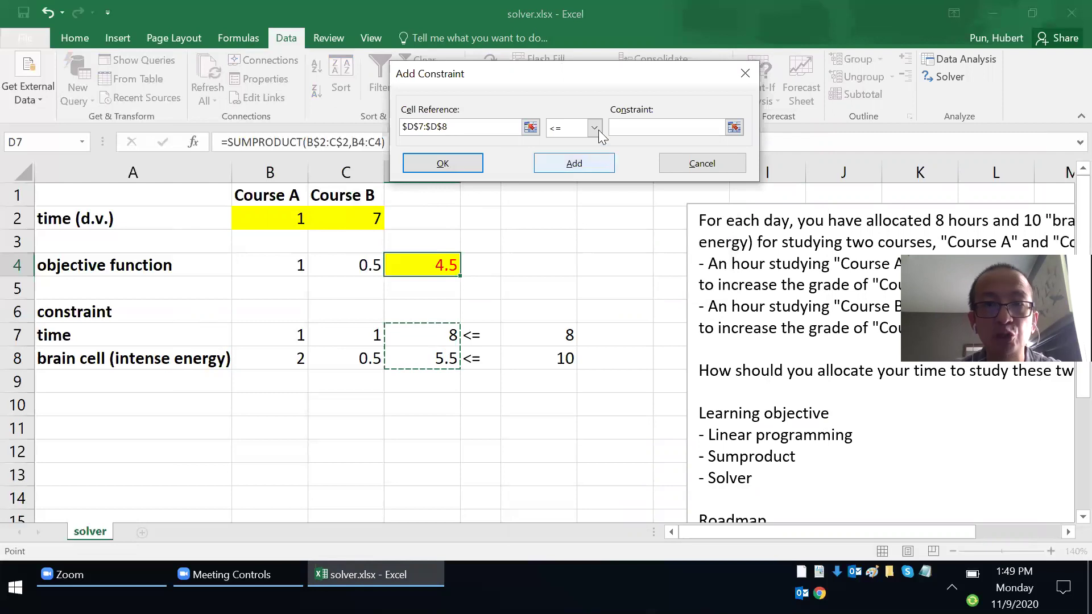
{"action": "left_click", "coordinate": [598, 130]}
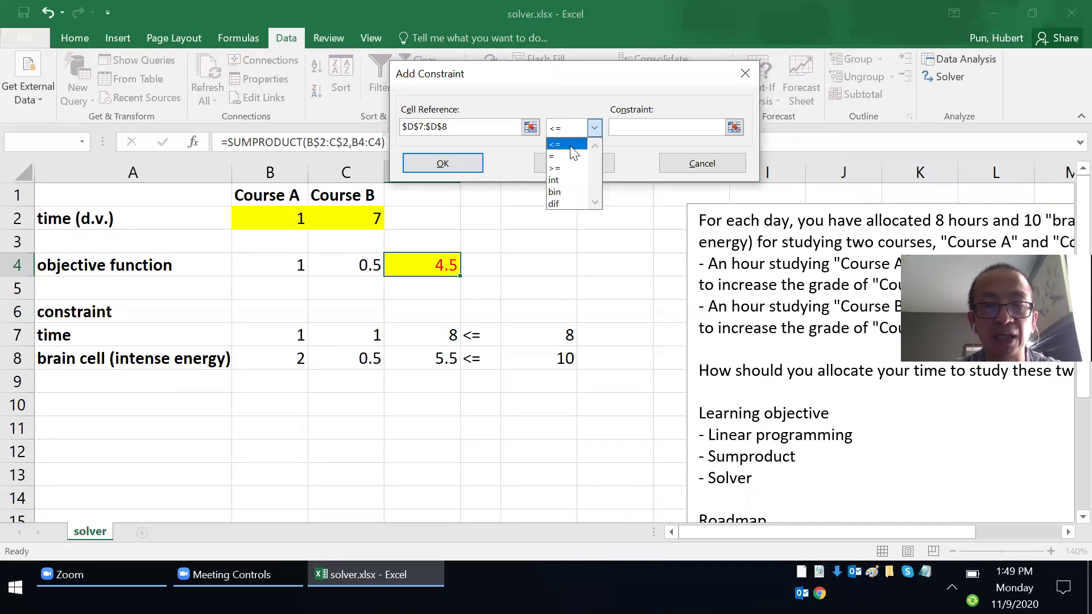
{"action": "left_click", "coordinate": [572, 147]}
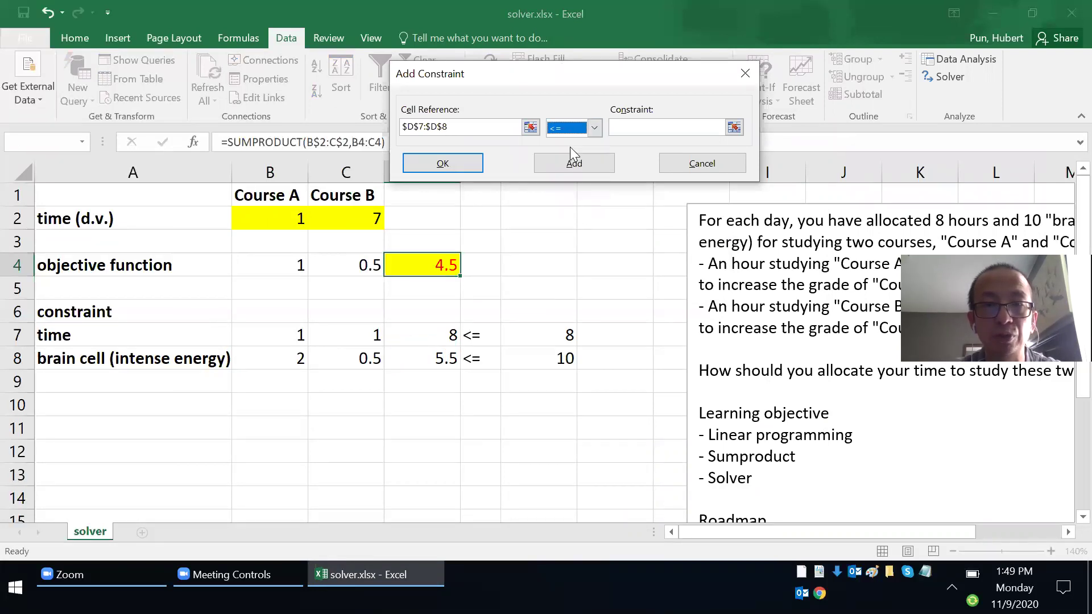
{"action": "left_click", "coordinate": [735, 126]}
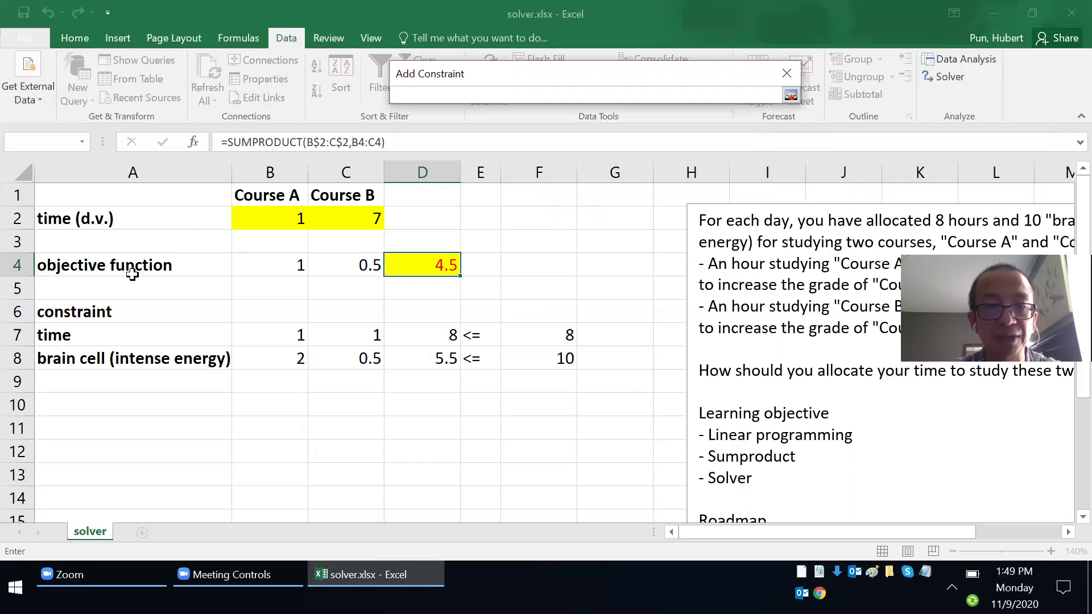
{"action": "left_click_drag", "start_coordinate": [540, 333], "coordinate": [541, 361]}
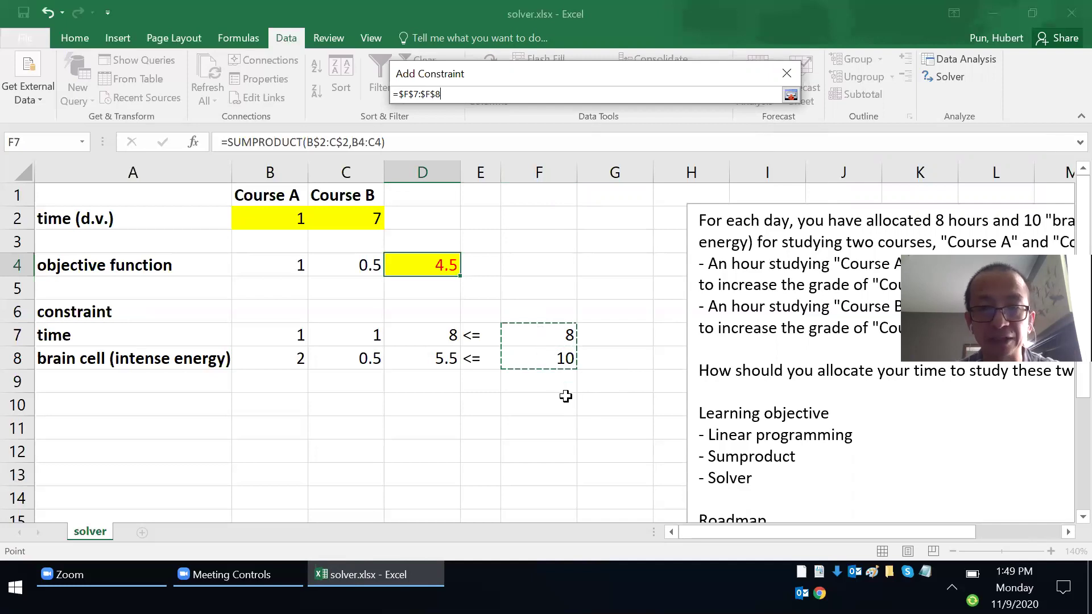
{"action": "key", "text": "Return"}
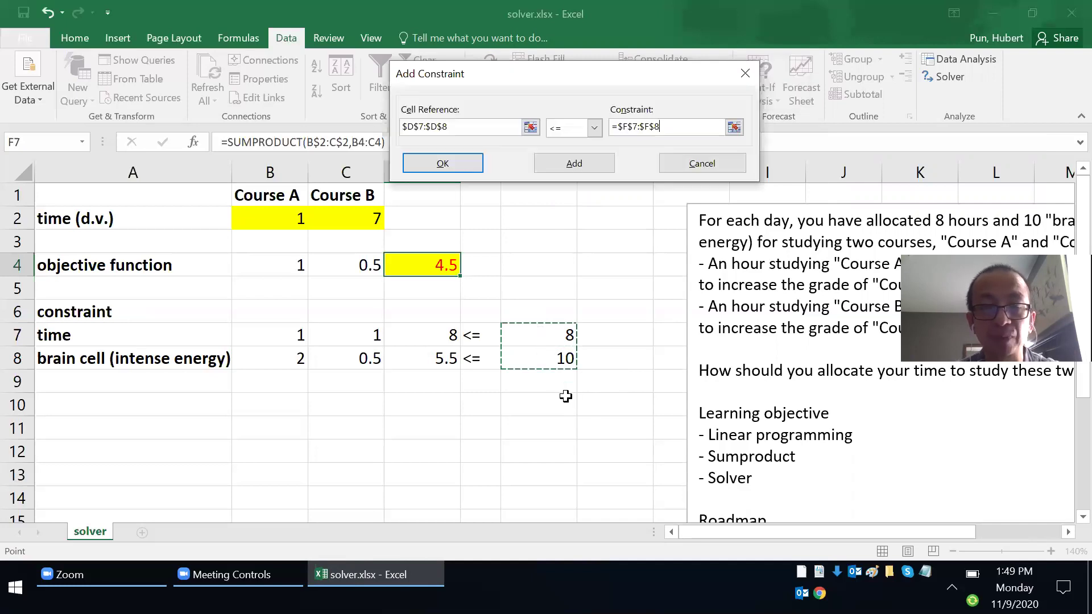
{"action": "left_click", "coordinate": [453, 165]}
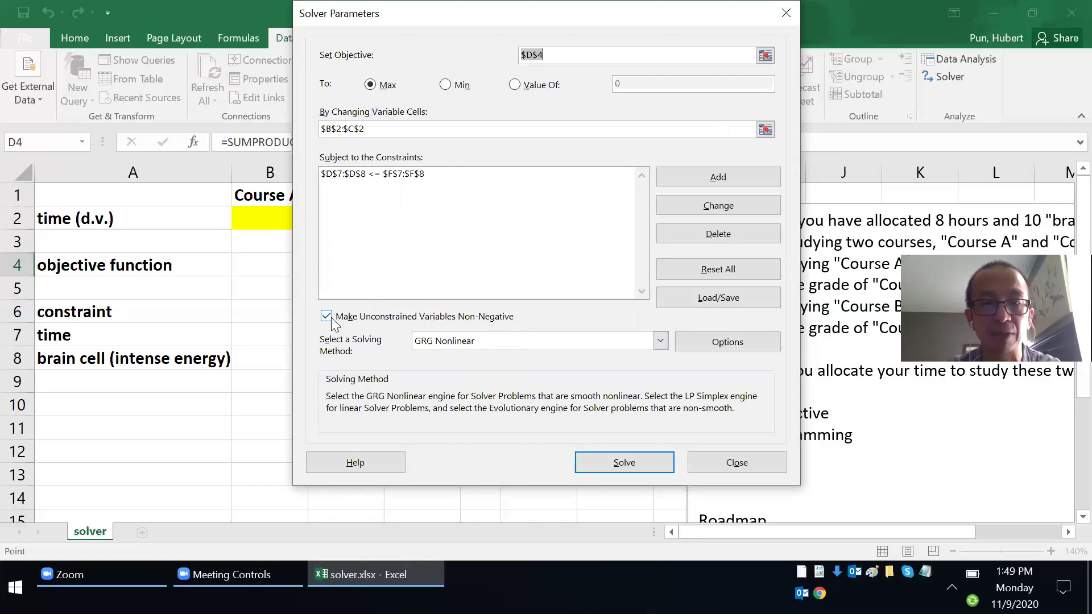
- Solve the model and keep the Solver solution in the worksheet
{"action": "left_click", "coordinate": [624, 462]}
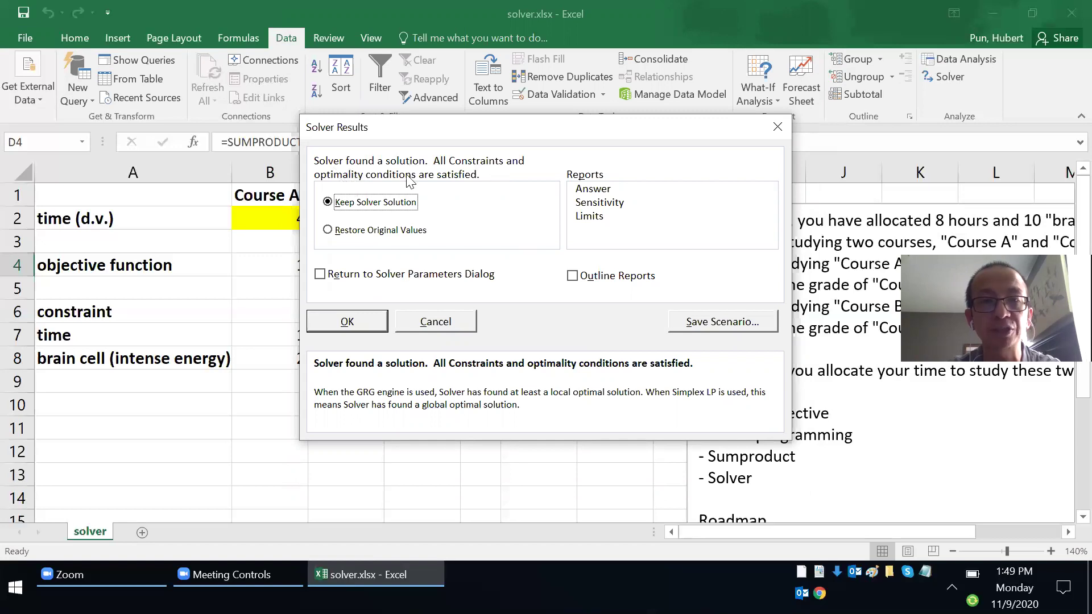
{"action": "left_click", "coordinate": [348, 321]}
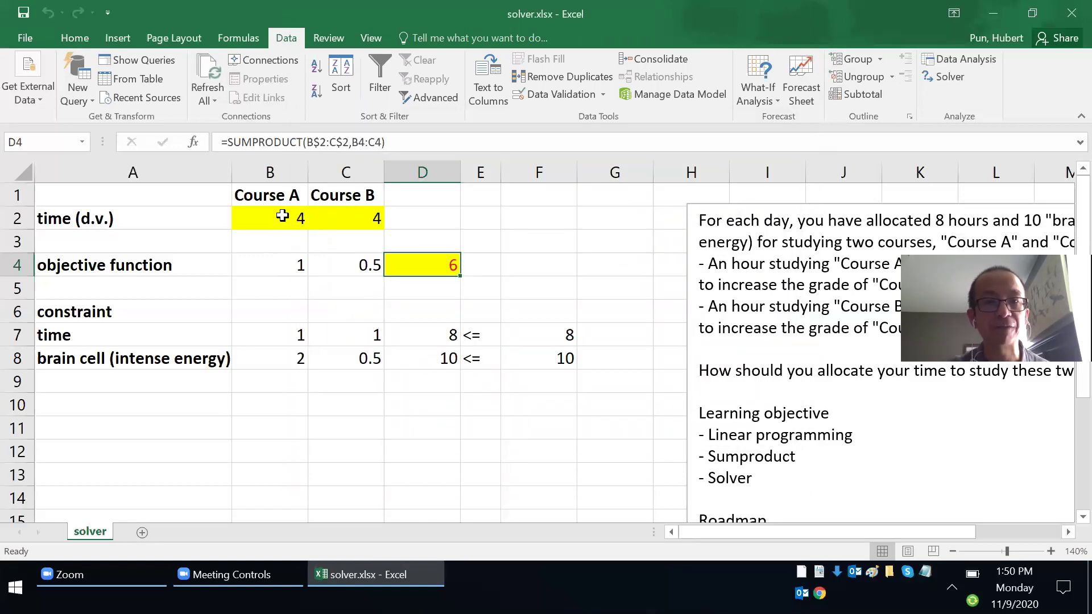
- Check the solved study times in B2:C2 and compare the constraint totals in D7:D8 with the limits in F7:F8
{"action": "left_click", "coordinate": [282, 216]}
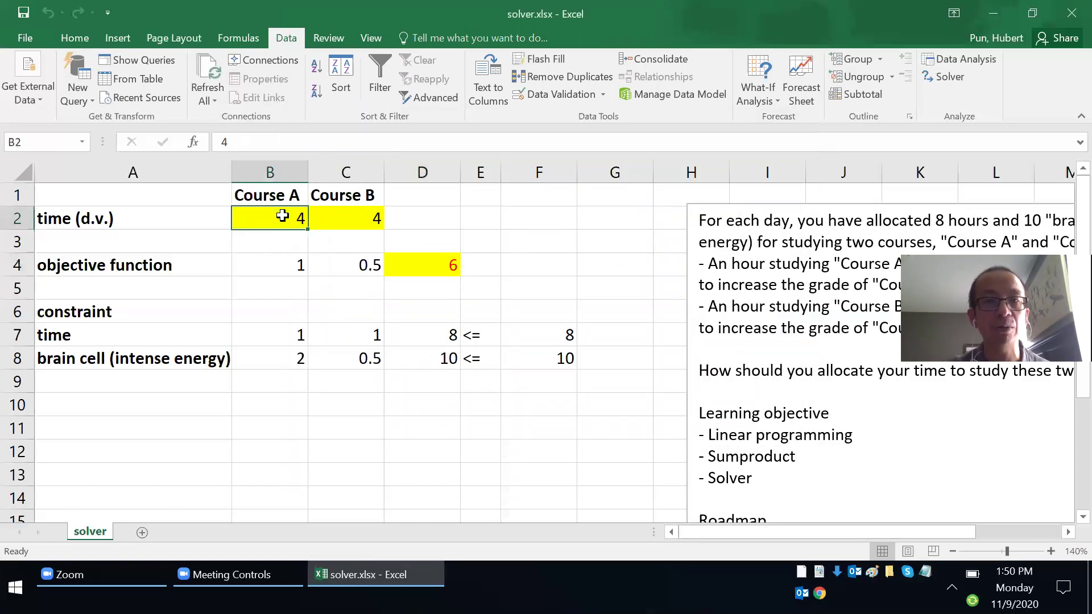
{"action": "left_click", "coordinate": [323, 218]}
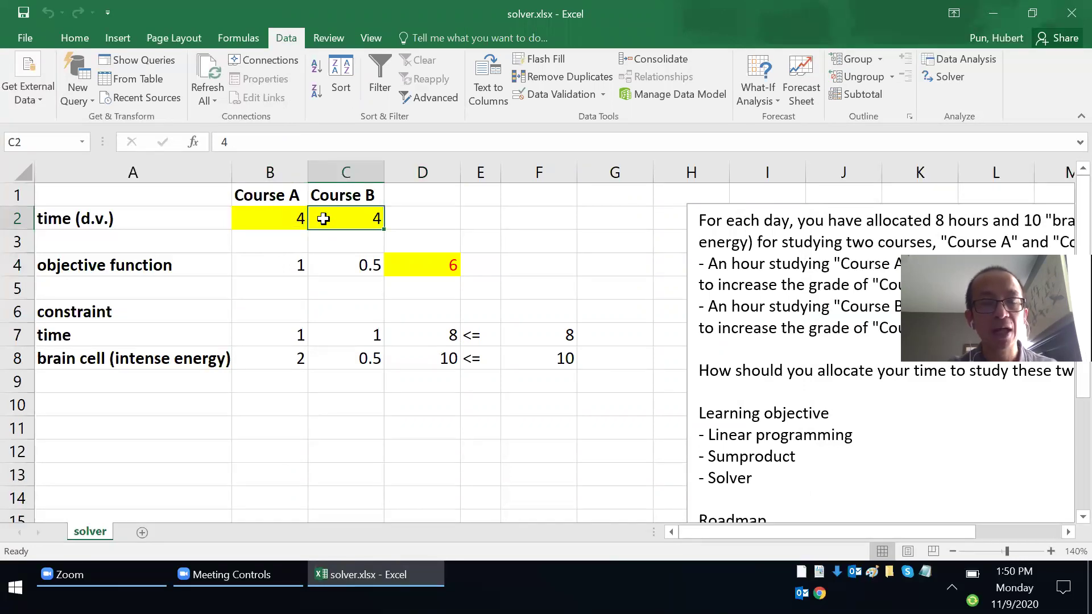
{"action": "left_click", "coordinate": [425, 331]}
{"action": "left_click_drag", "start_coordinate": [424, 331], "coordinate": [432, 359]}
{"action": "left_click_drag", "start_coordinate": [529, 335], "coordinate": [527, 371]}
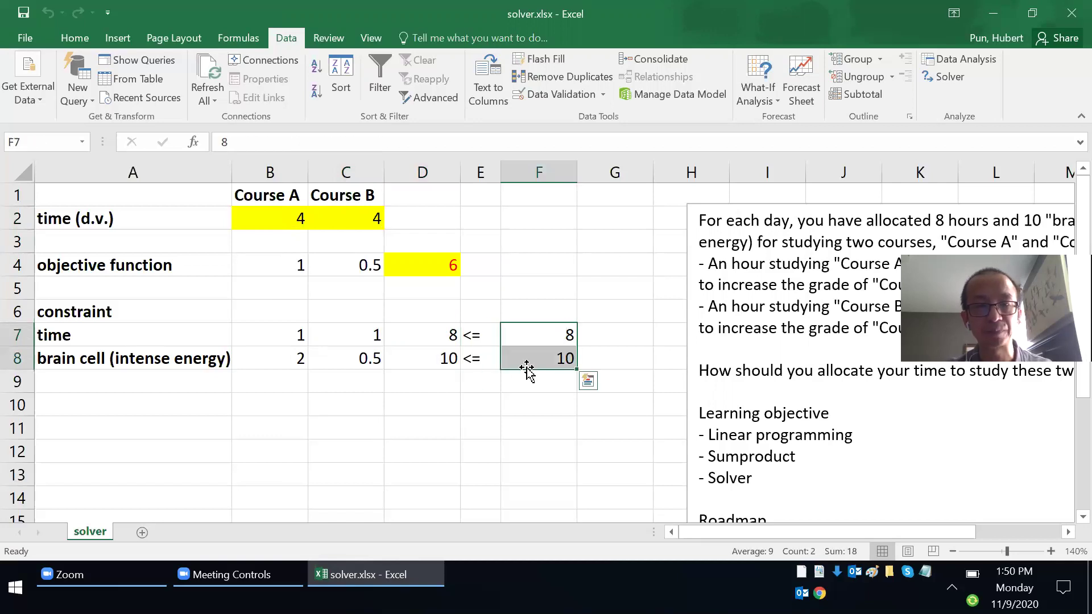
{"action": "left_click_drag", "start_coordinate": [427, 337], "coordinate": [433, 376]}
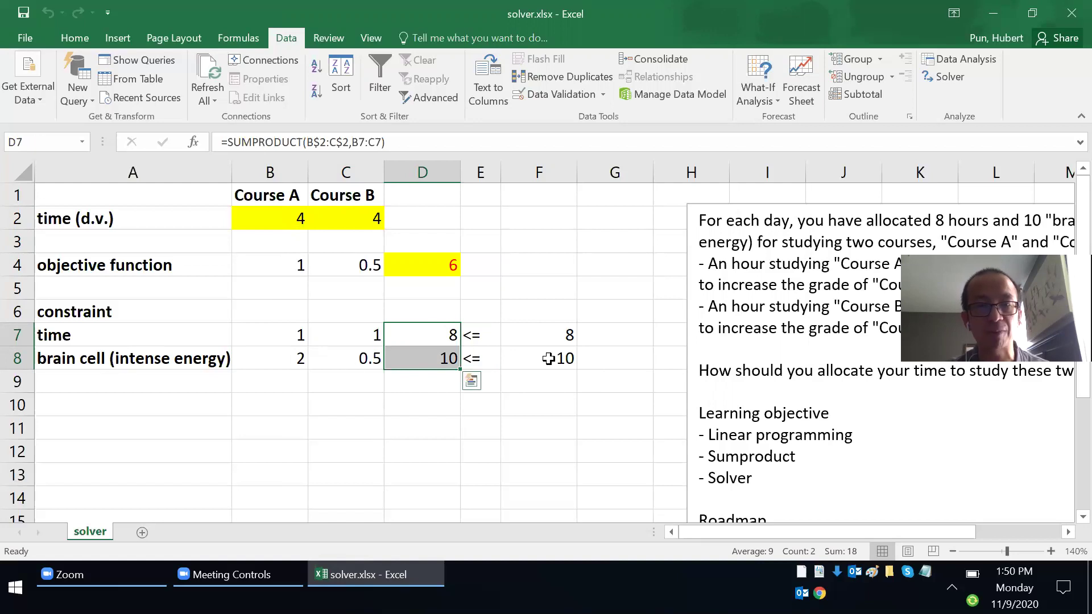
{"action": "key", "text": "Escape"}
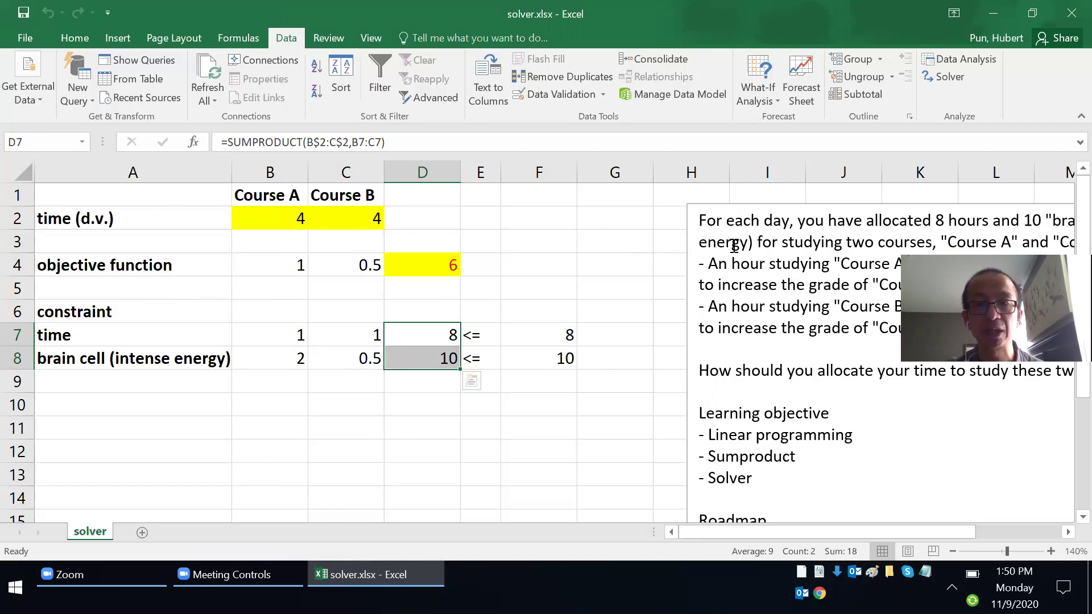
{"action": "scroll", "coordinate": [679, 313], "scroll_direction": "down", "scroll_amount": 2}
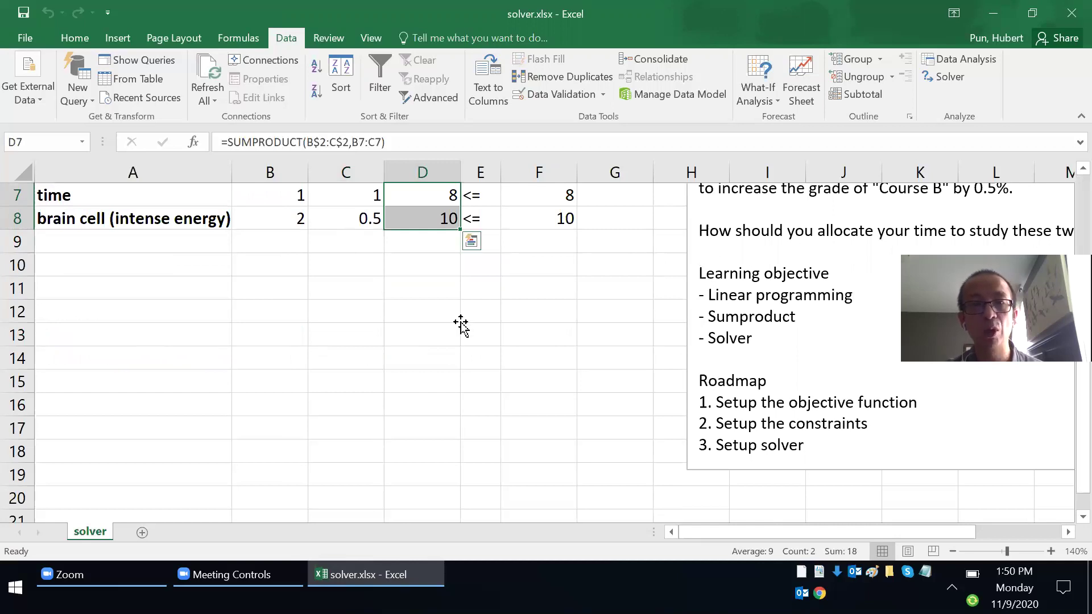
{"action": "scroll", "coordinate": [455, 316], "scroll_direction": "up", "scroll_amount": 2}
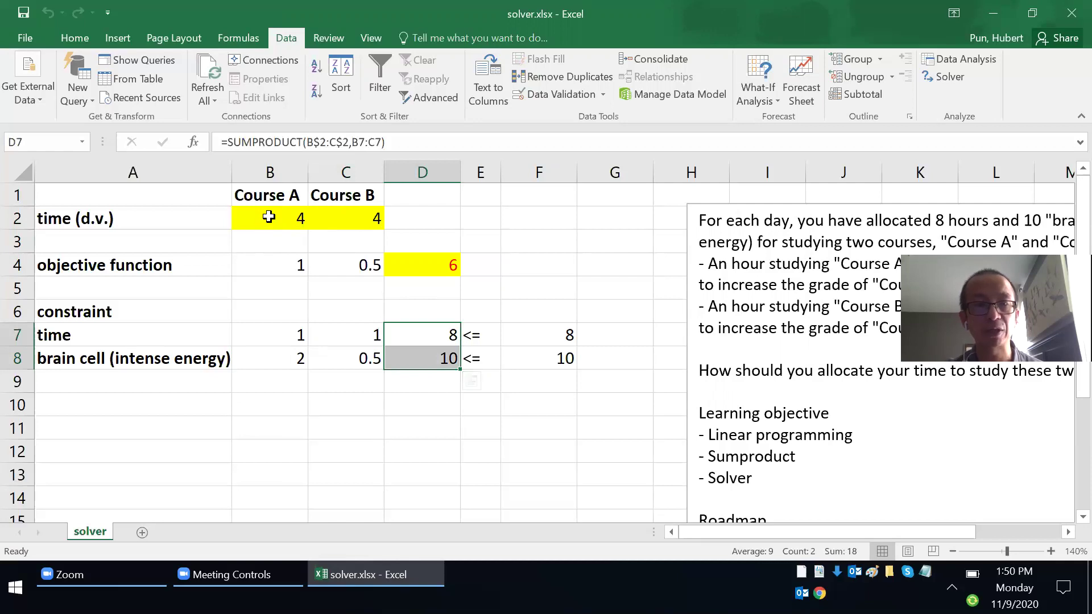
- Examine how the study times in B2:C2 and the objective coefficients feed the objective total in D4
{"action": "left_click_drag", "start_coordinate": [268, 216], "coordinate": [350, 221]}
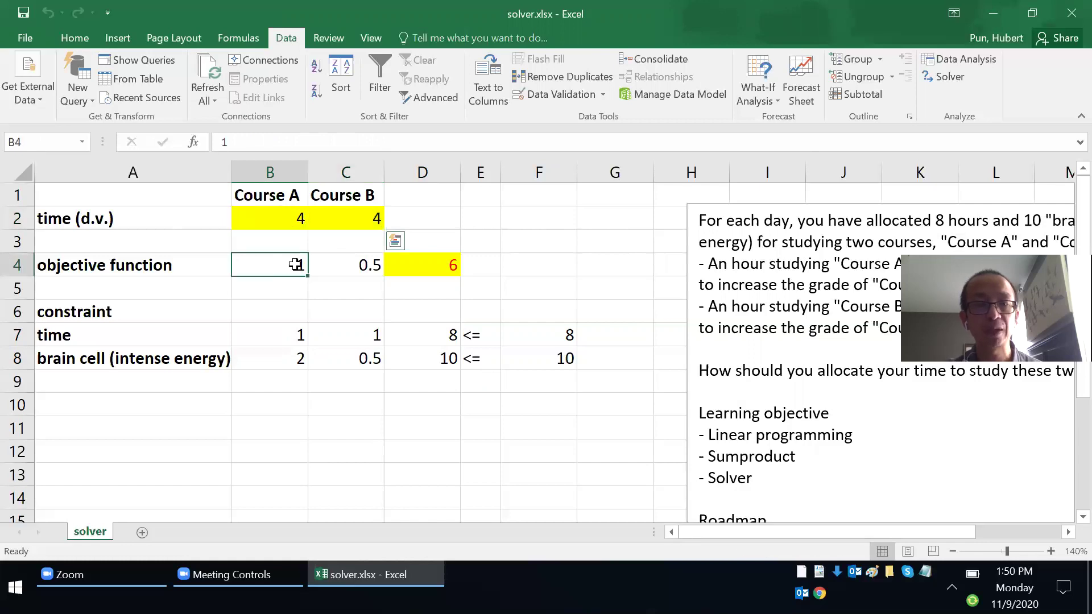
{"action": "left_click", "coordinate": [410, 265]}
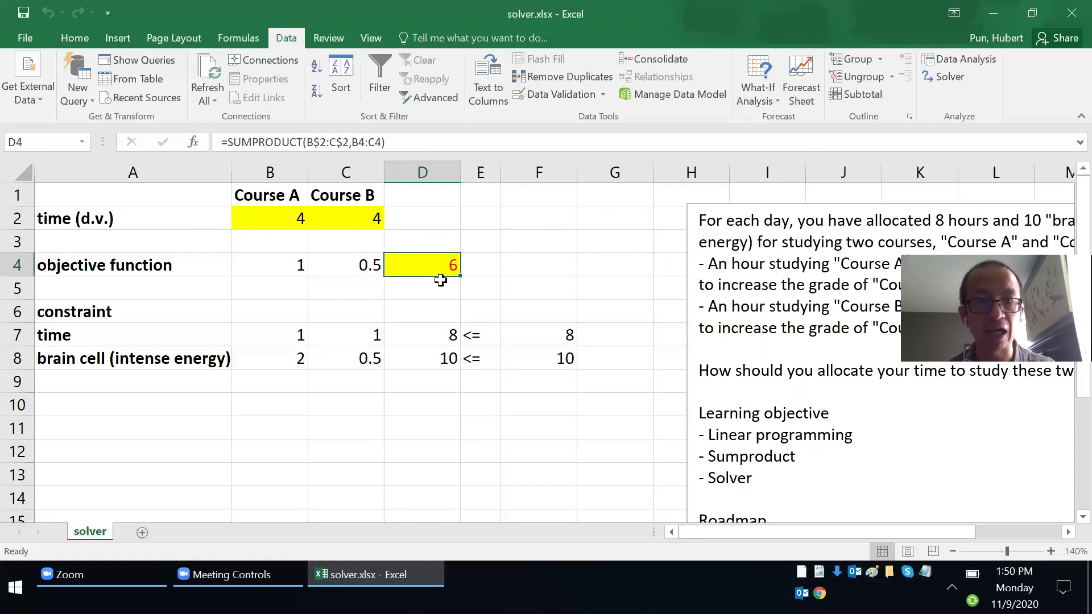
{"action": "key", "text": "F2"}
{"action": "key", "text": "Escape"}
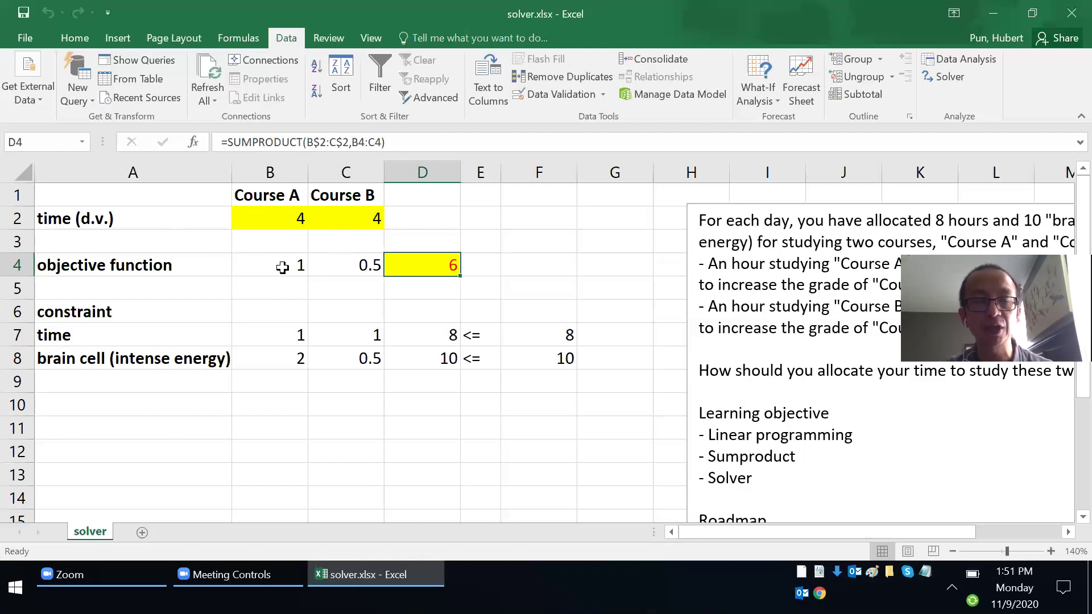
{"action": "left_click", "coordinate": [370, 218]}
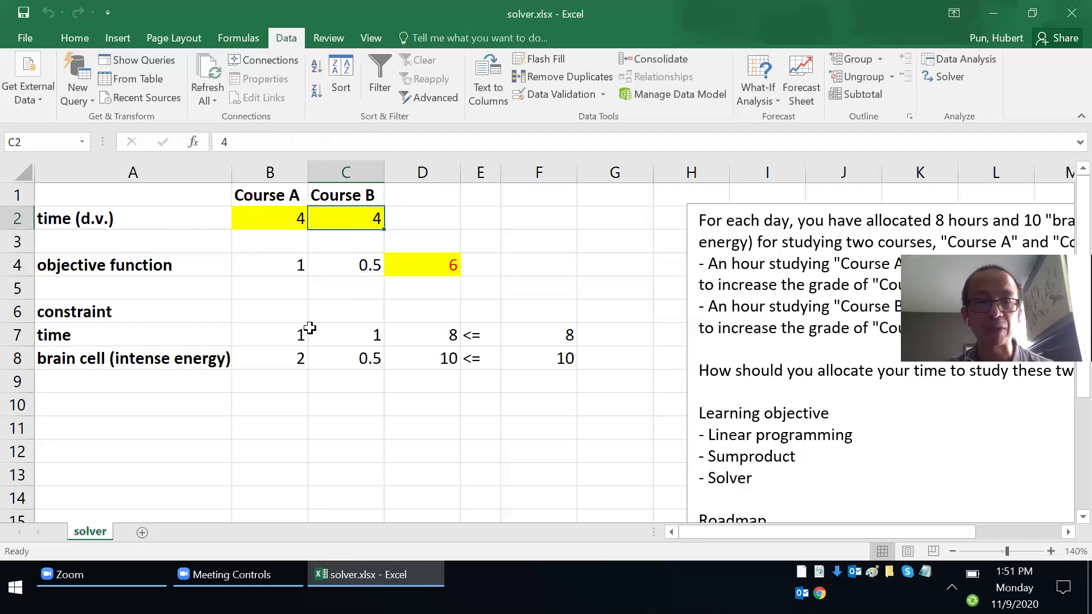
- Review the SUMPRODUCT formulas in time total D7 and objective total D4, and the learning objective and roadmap notes
{"action": "left_click", "coordinate": [422, 330]}
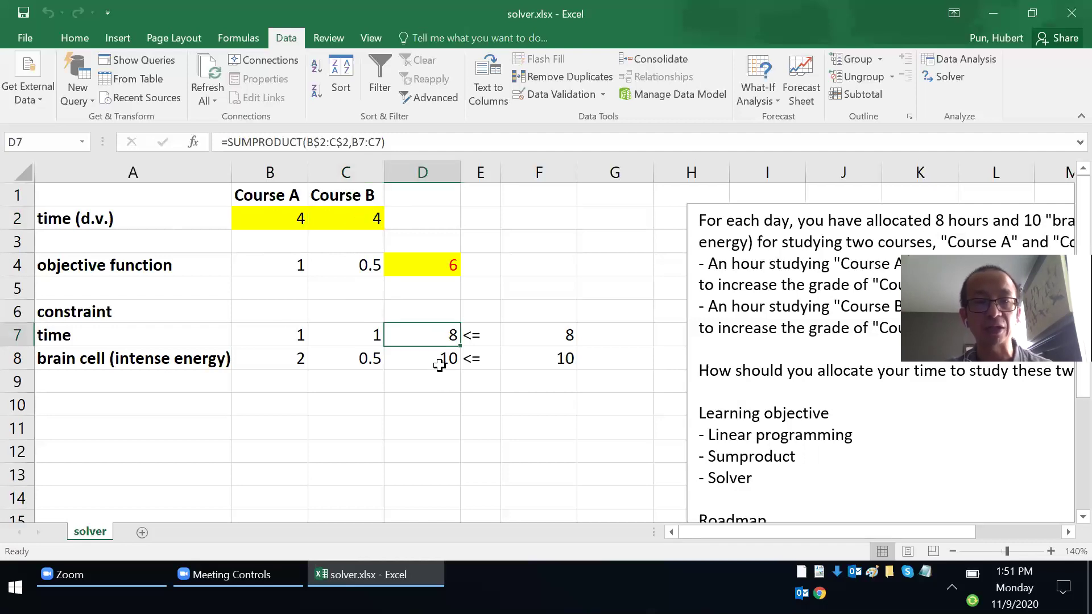
{"action": "double_click", "coordinate": [441, 335]}
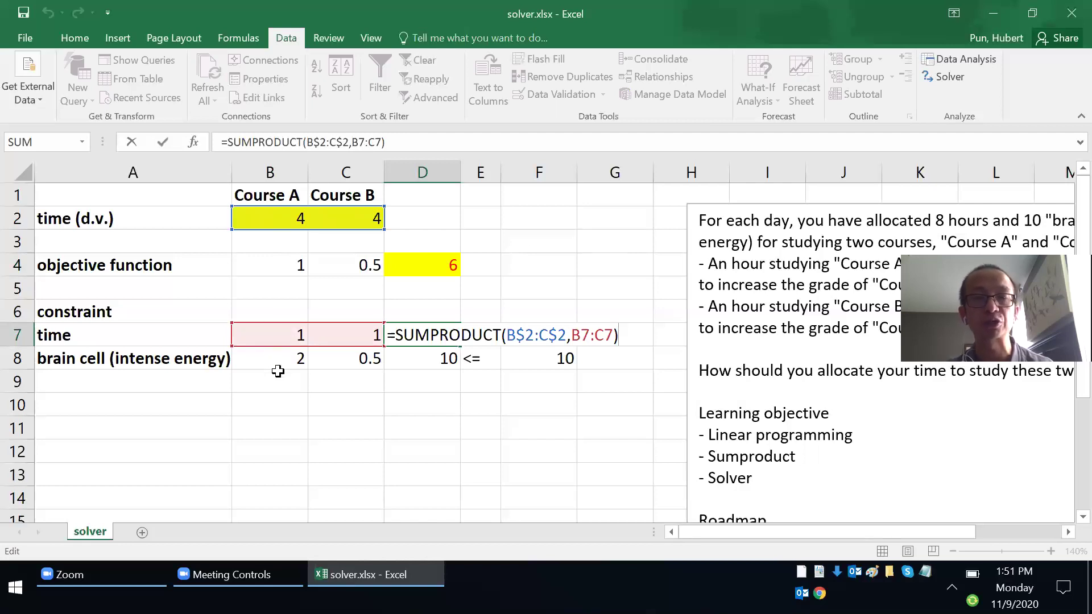
{"action": "key", "text": "ctrl+Return"}
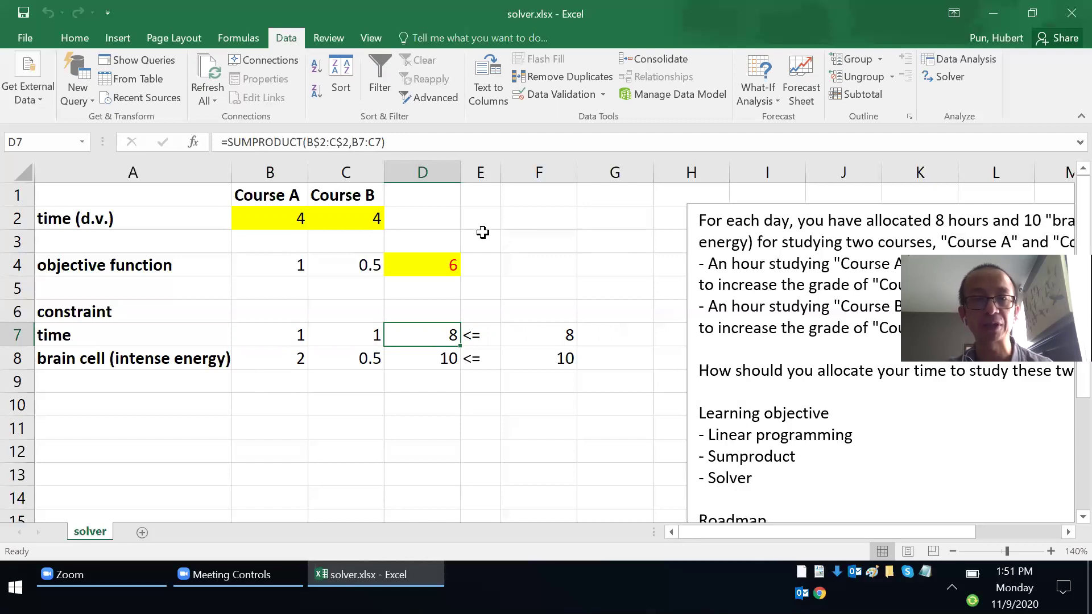
{"action": "left_click", "coordinate": [423, 266]}
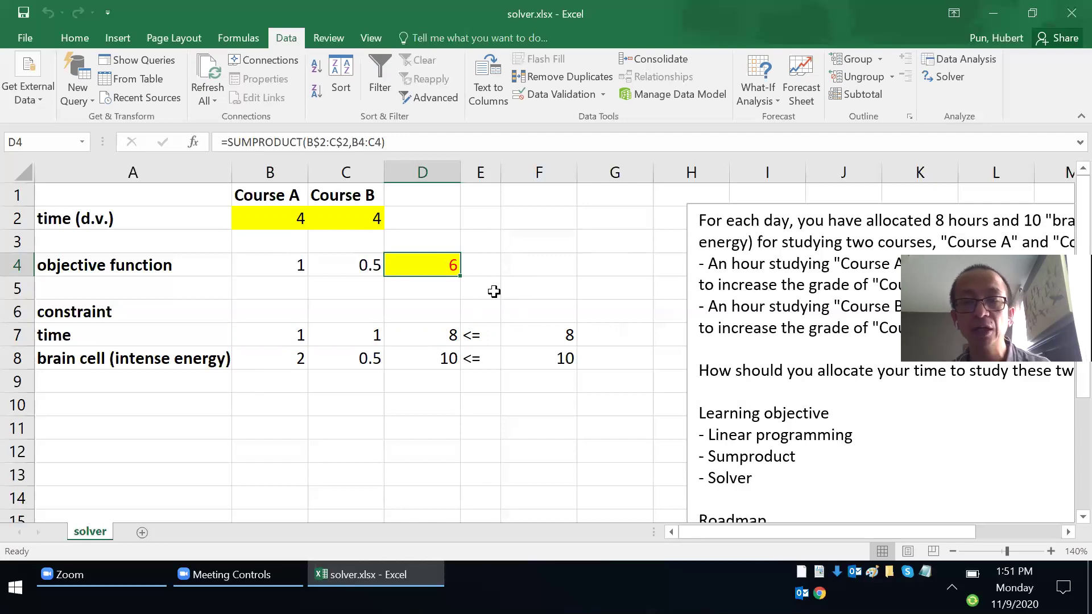
{"action": "key", "text": "F2"}
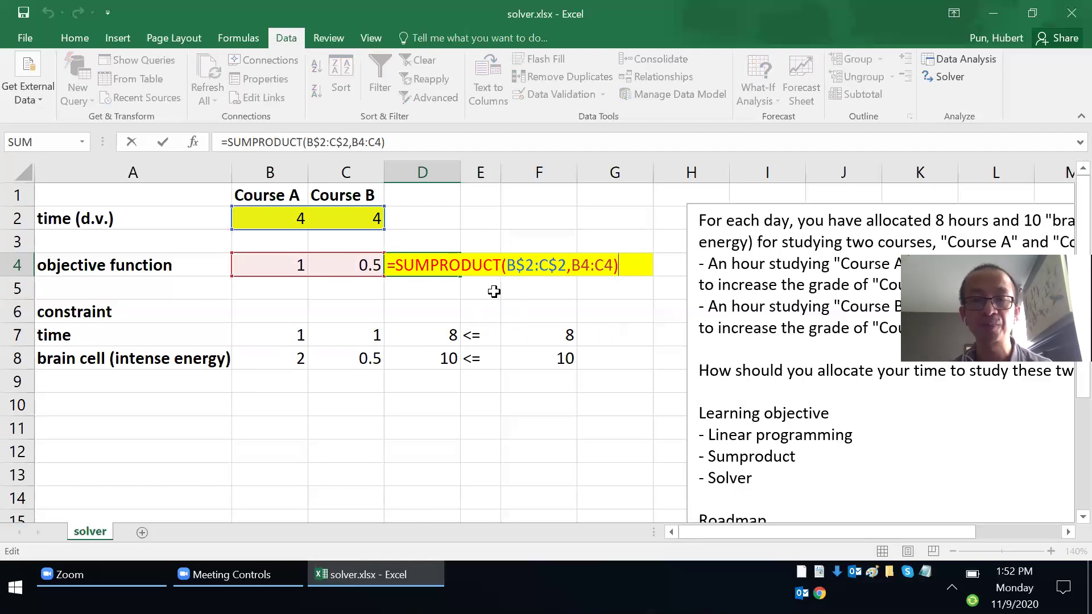
{"action": "key", "text": "ctrl+Return"}
{"action": "scroll", "coordinate": [507, 312], "scroll_direction": "down", "scroll_amount": 1}
{"action": "scroll", "coordinate": [508, 311], "scroll_direction": "down", "scroll_amount": 4}
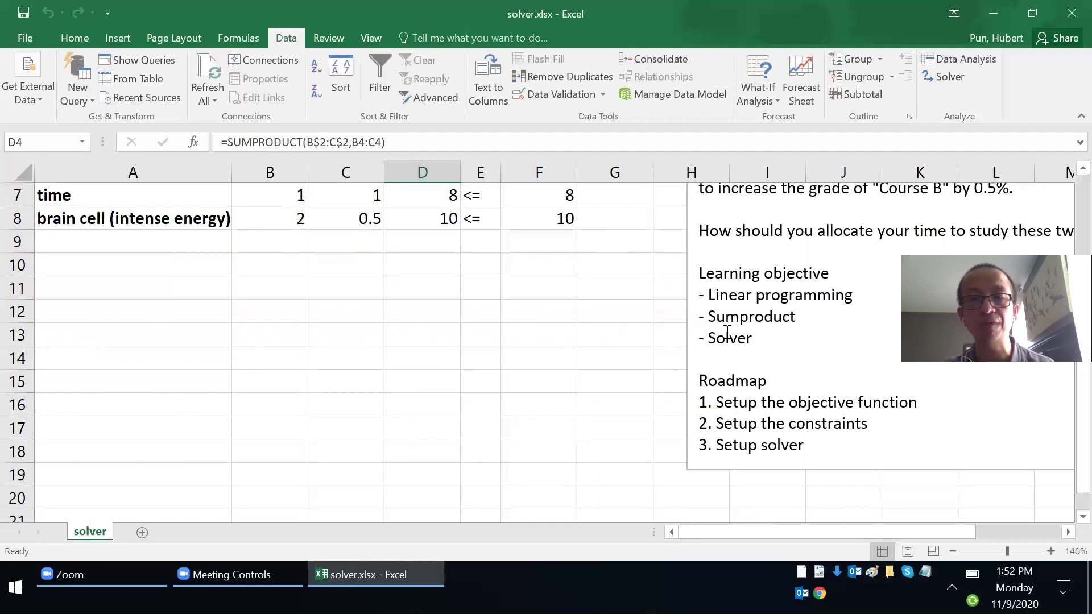